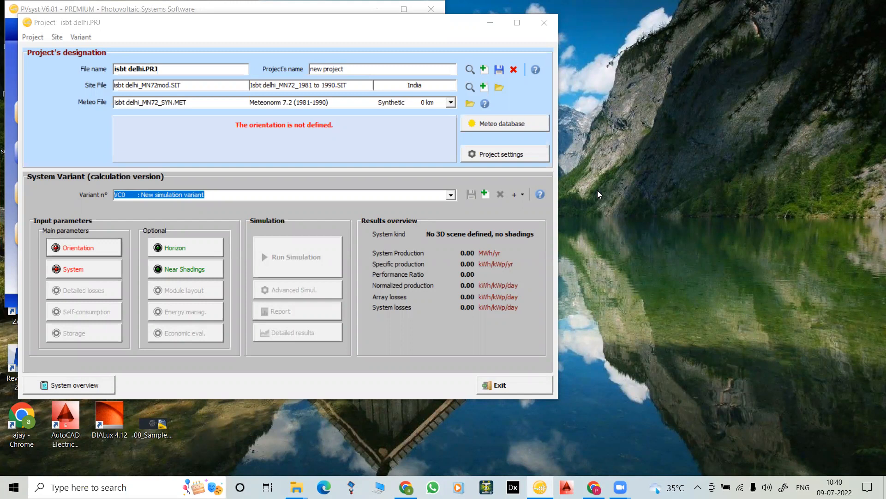
# Open the variant's orientation settings and choose Fixed Tilted Plane as the field type.
pyautogui.click(79, 248)
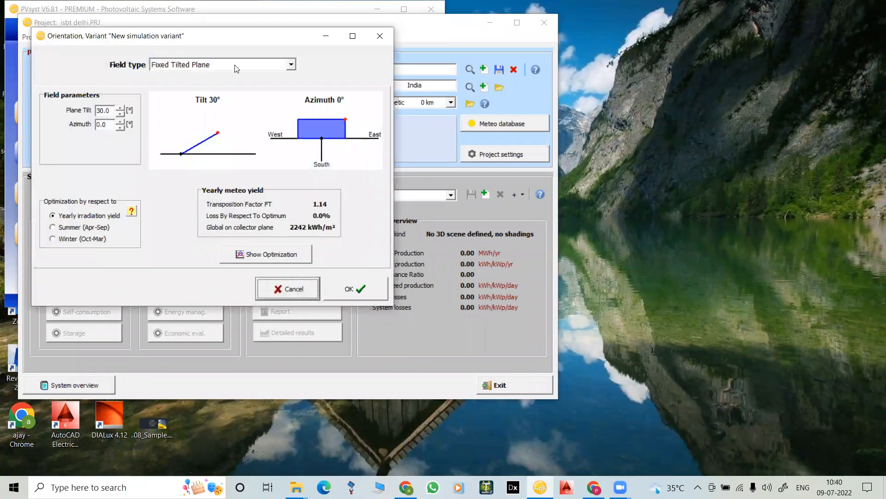
pyautogui.click(236, 66)
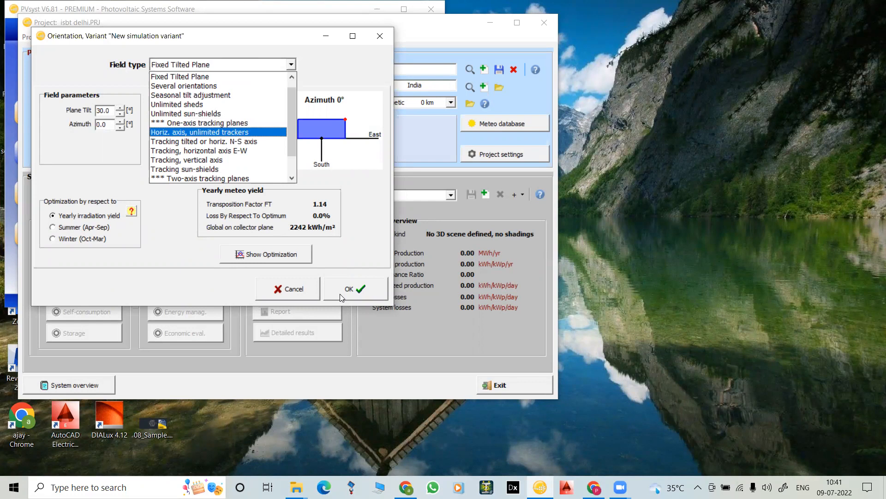
pyautogui.click(186, 78)
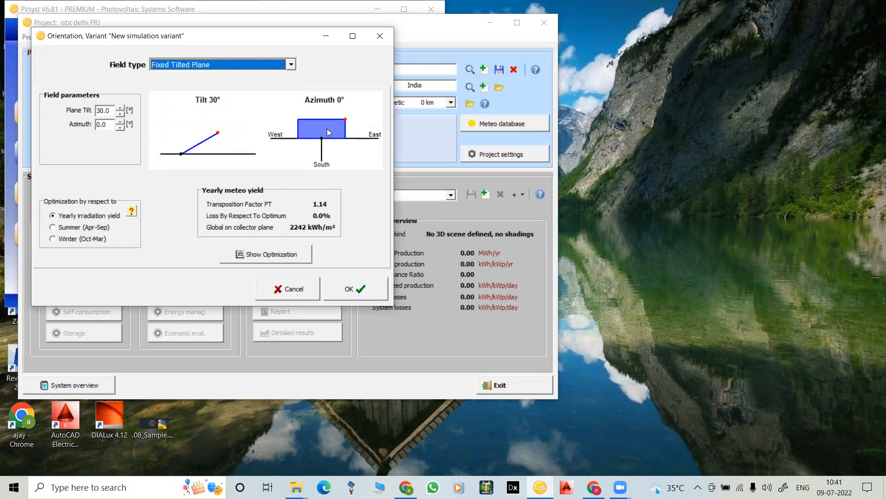
# Try several plane azimuths between about -28° and 27°, and reset the azimuth to 0.0°.
pyautogui.moveTo(345, 119); pyautogui.dragTo(337, 110)
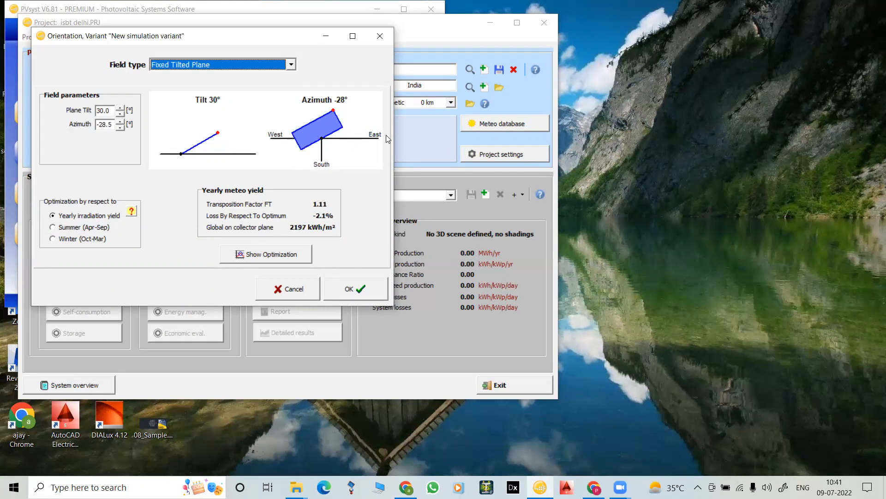
pyautogui.moveTo(335, 113); pyautogui.dragTo(341, 139)
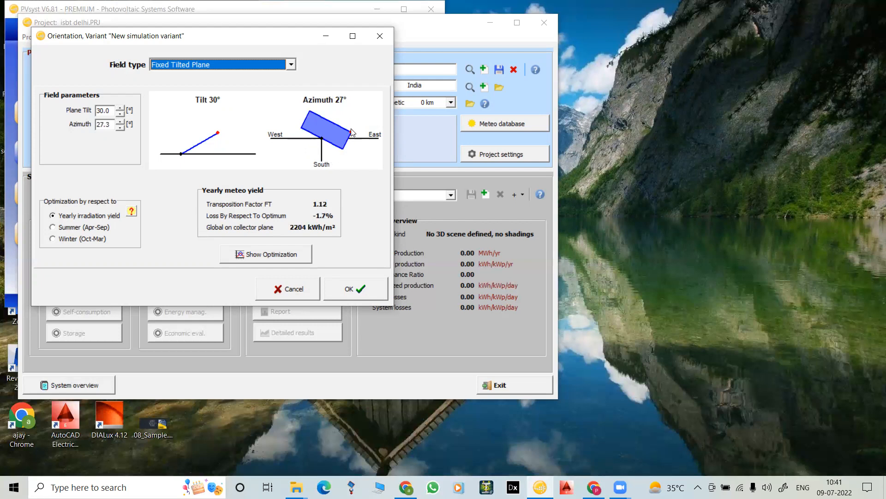
pyautogui.moveTo(351, 131); pyautogui.dragTo(343, 115)
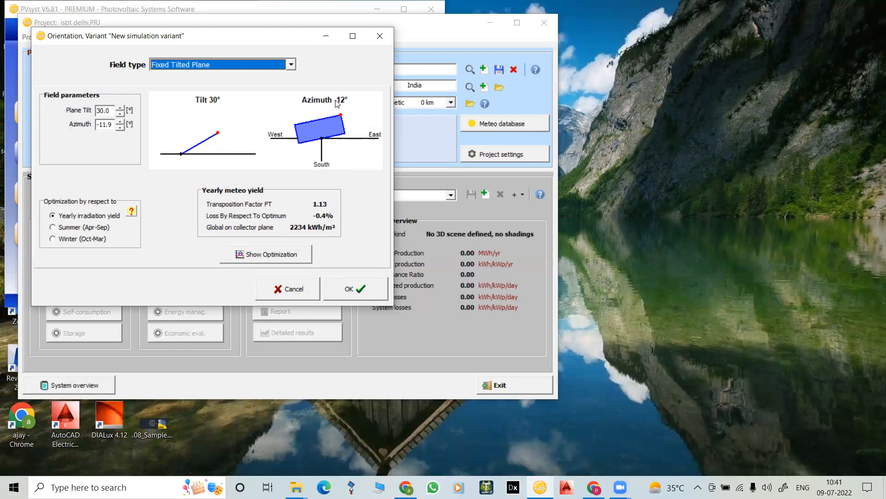
pyautogui.moveTo(342, 116); pyautogui.dragTo(343, 135)
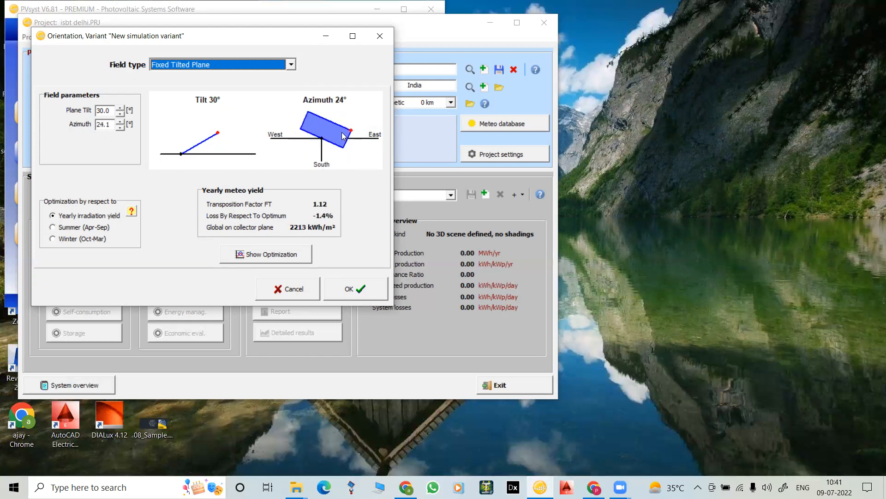
pyautogui.moveTo(343, 135); pyautogui.dragTo(344, 121)
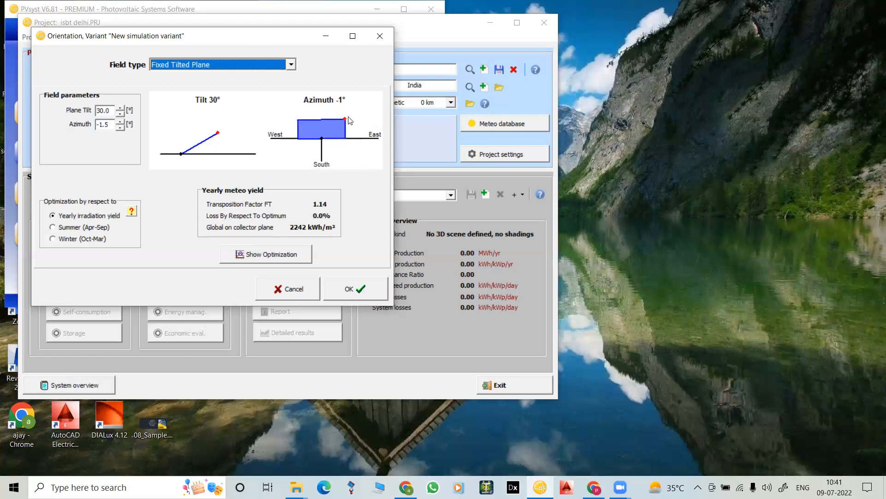
pyautogui.click(346, 121)
pyautogui.doubleClick(110, 125)
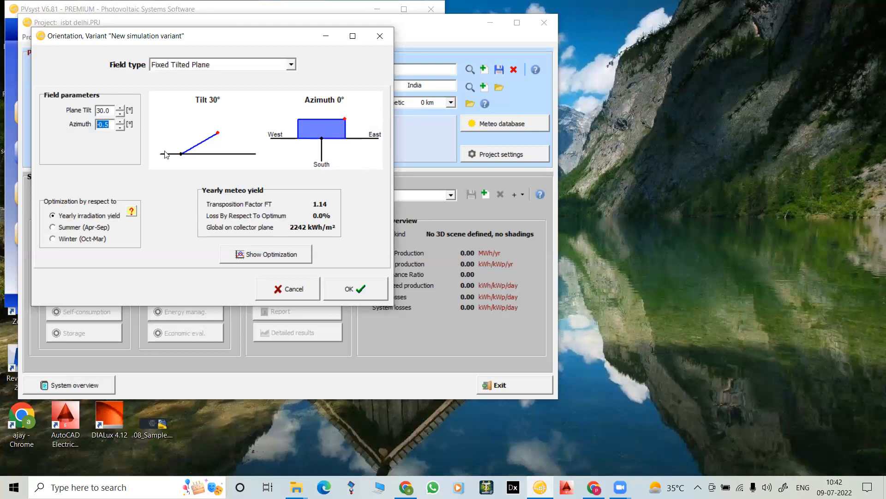
pyautogui.write('0.0')
# Examine the yearly optimization curves for plane tilt and plane orientation alongside the meteo yield figures.
pyautogui.click(280, 253)
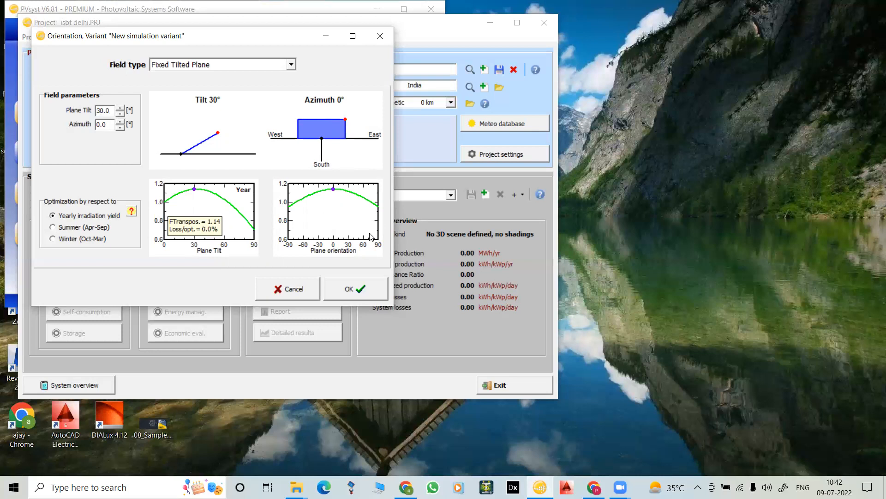
pyautogui.click(333, 192)
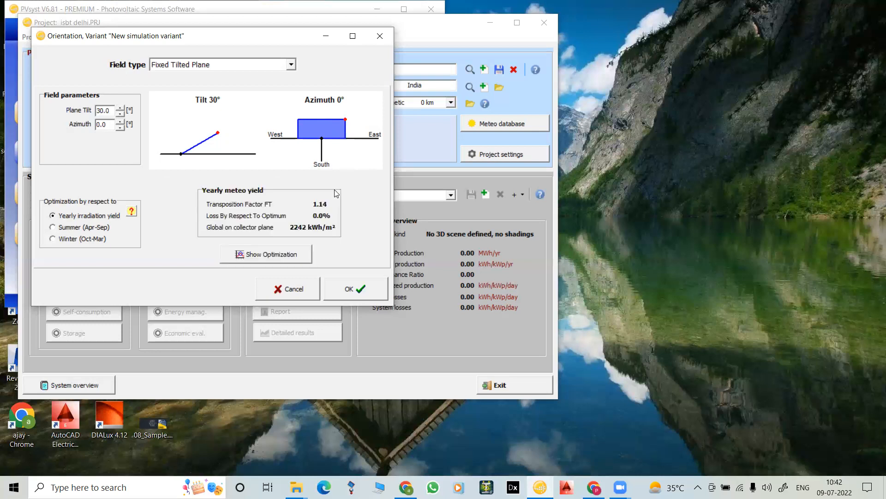
pyautogui.click(298, 257)
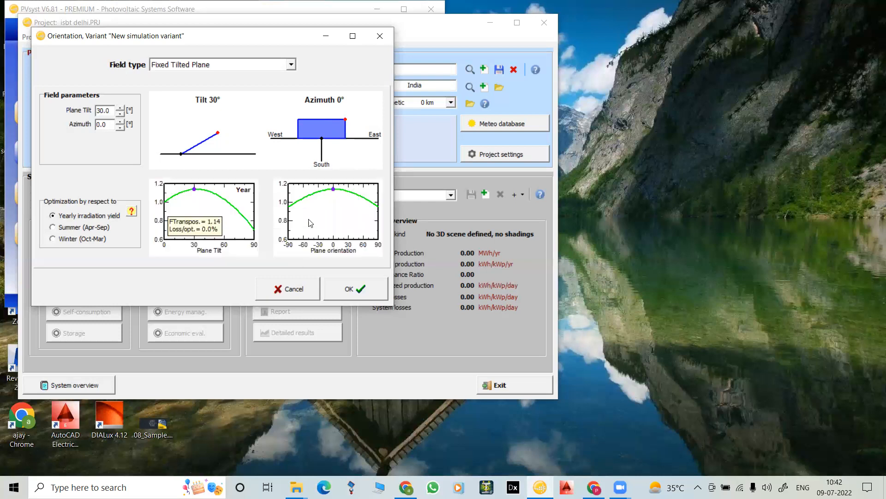
pyautogui.click(335, 193)
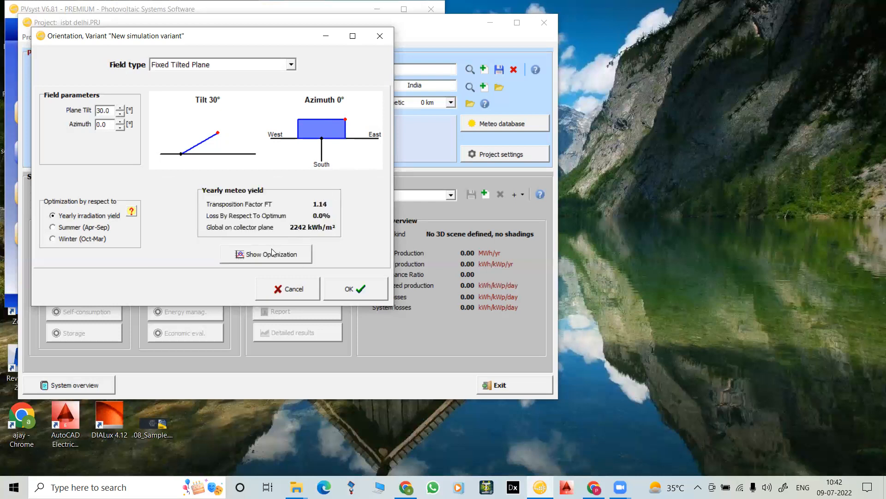
pyautogui.click(272, 249)
pyautogui.click(337, 188)
pyautogui.click(282, 248)
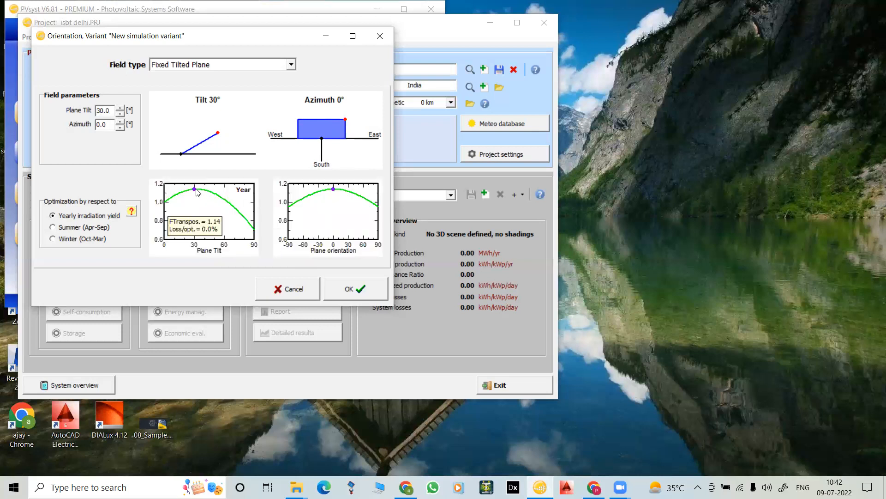
pyautogui.click(196, 191)
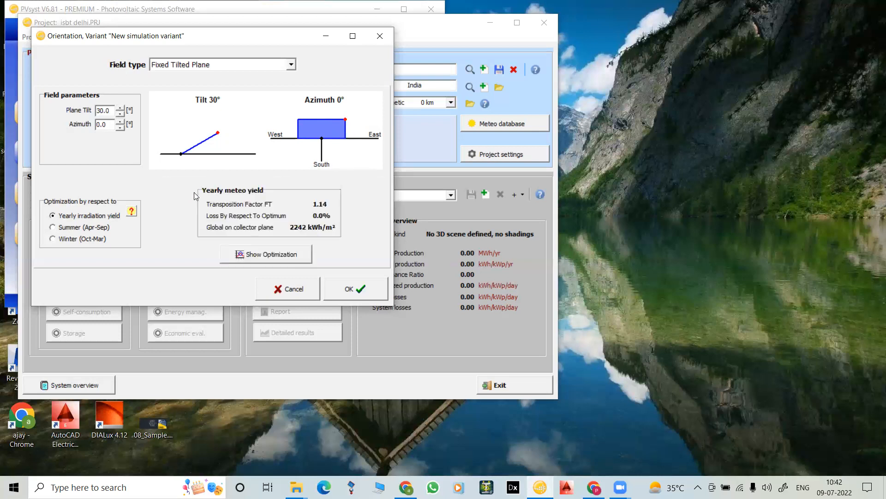
pyautogui.click(260, 253)
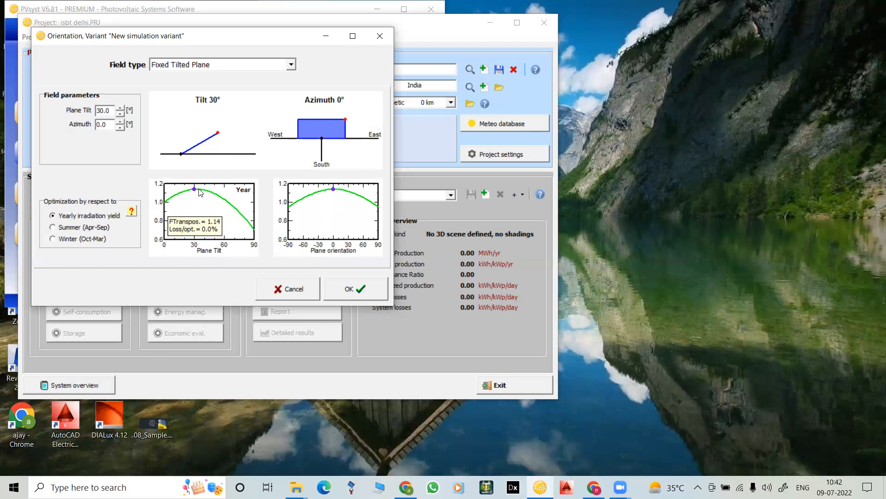
pyautogui.click(243, 250)
pyautogui.click(265, 253)
pyautogui.click(185, 192)
pyautogui.click(273, 253)
# Raise the plane tilt to about 35° and confirm the orientation.
pyautogui.moveTo(219, 134)
pyautogui.mouseDown()
pyautogui.moveTo(214, 126)
pyautogui.moveTo(217, 134)
pyautogui.mouseUp()
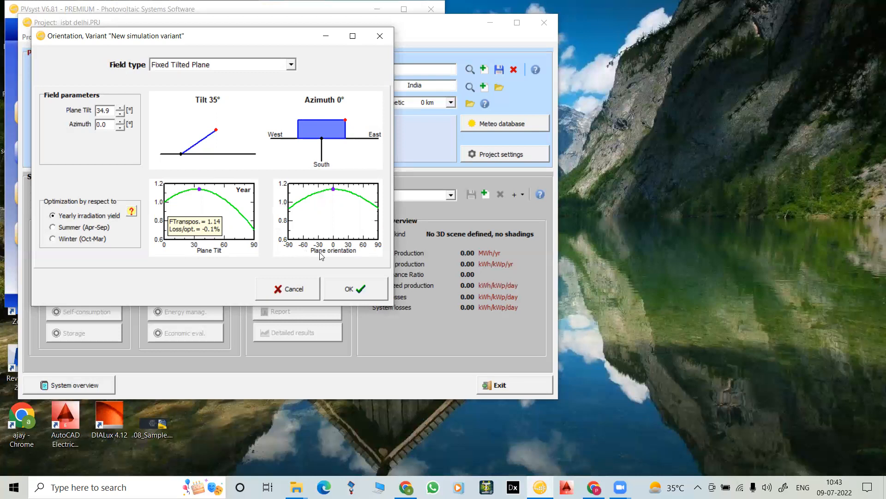
pyautogui.click(343, 288)
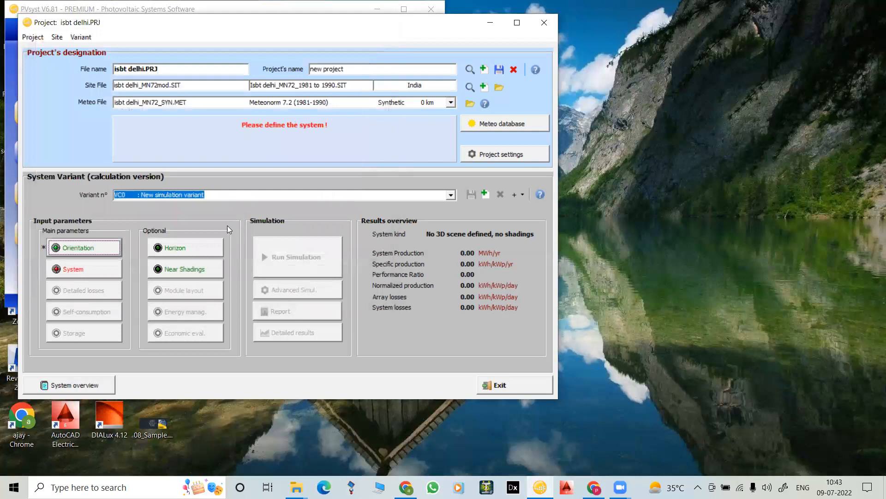
# Reopen the orientation settings and try plane tilts of 30° and about 48.6° with optimization for Winter (Oct-Mar).
pyautogui.click(76, 246)
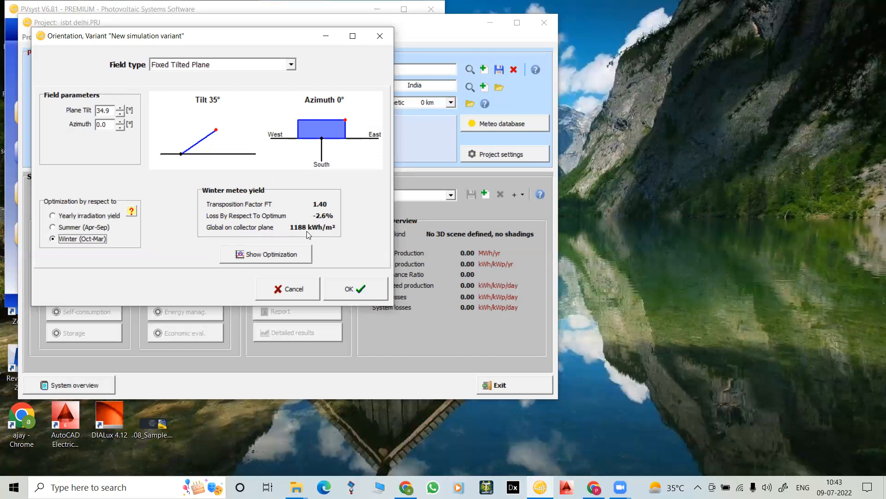
pyautogui.click(120, 116)
pyautogui.click(120, 115)
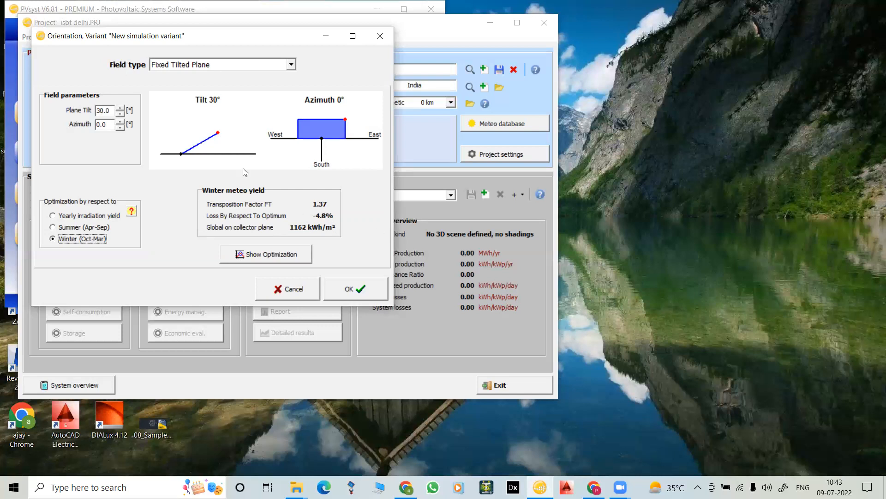
pyautogui.moveTo(216, 134); pyautogui.dragTo(209, 127)
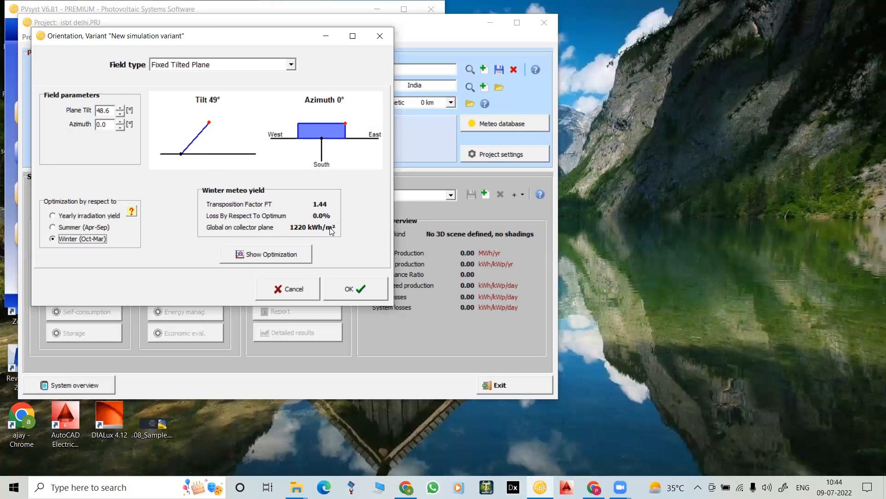
# Optimize by yearly irradiation yield with the plane tilt at about 32.7°, and confirm the orientation.
pyautogui.click(53, 216)
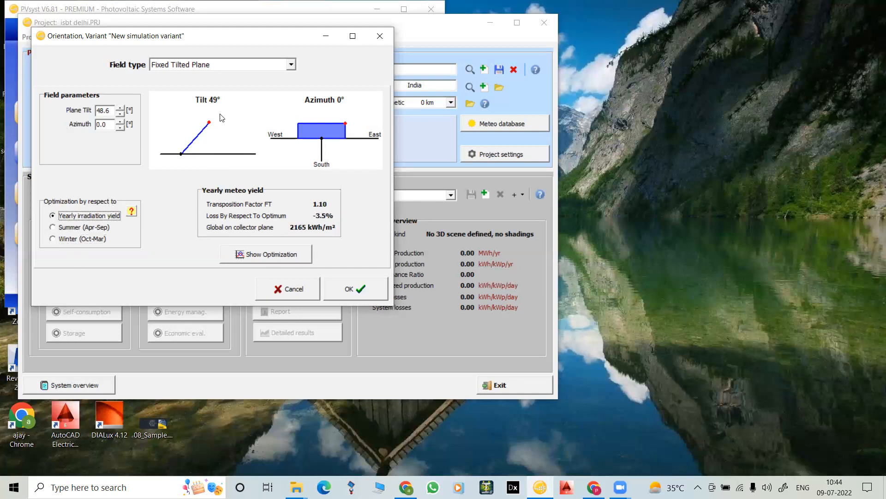
pyautogui.moveTo(209, 124); pyautogui.dragTo(217, 134)
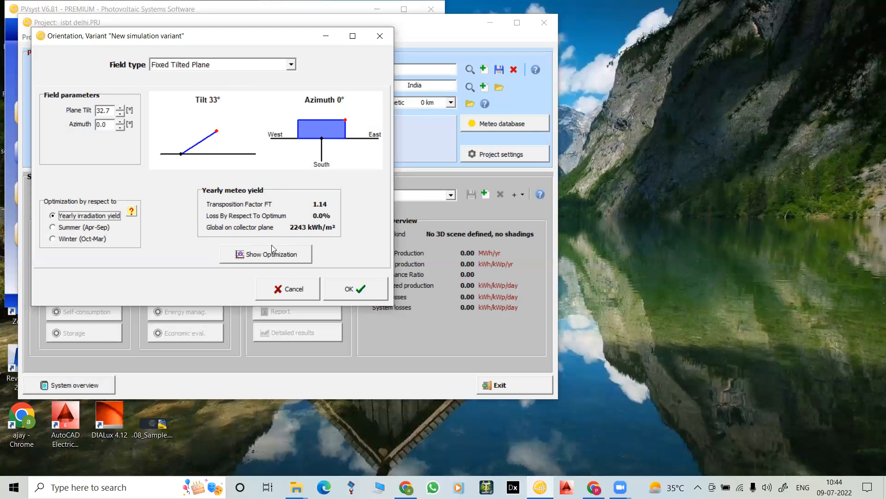
pyautogui.click(262, 259)
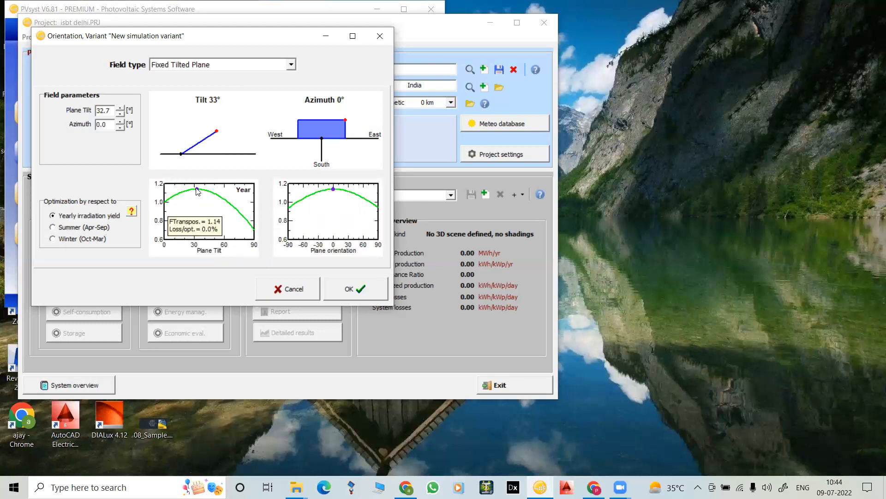
pyautogui.click(358, 291)
pyautogui.click(89, 247)
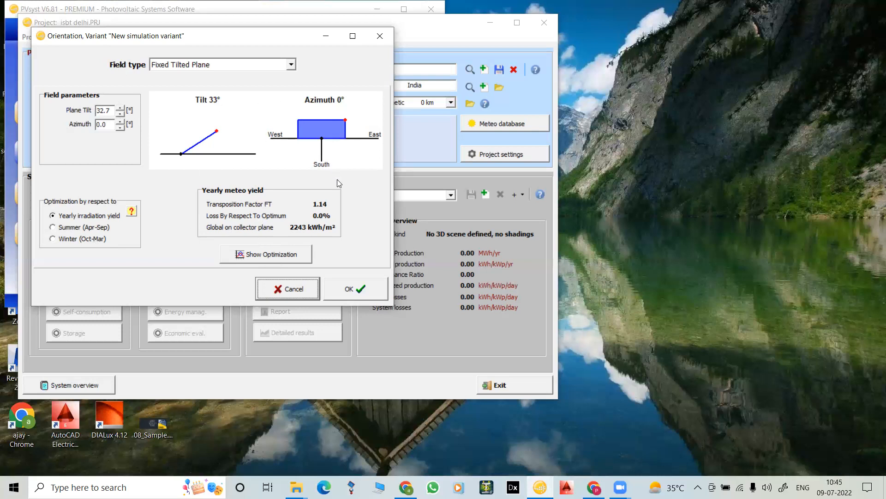
pyautogui.click(349, 290)
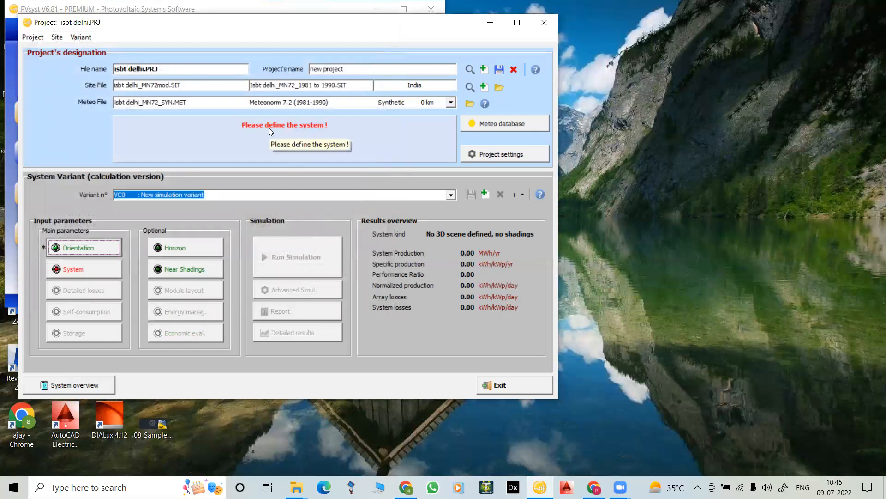
# Open the variant's grid system definition in a maximized window and view the sub-array options for PV Array.
pyautogui.click(87, 273)
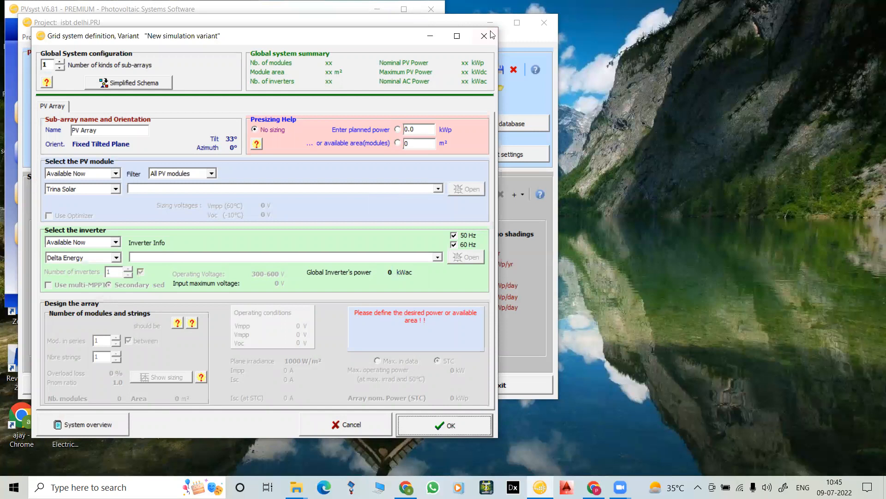
pyautogui.click(457, 36)
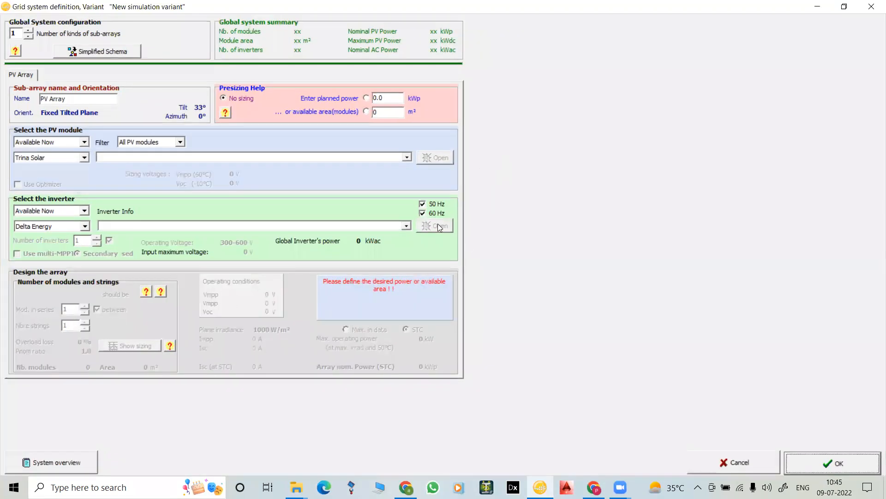
pyautogui.rightClick(18, 76)
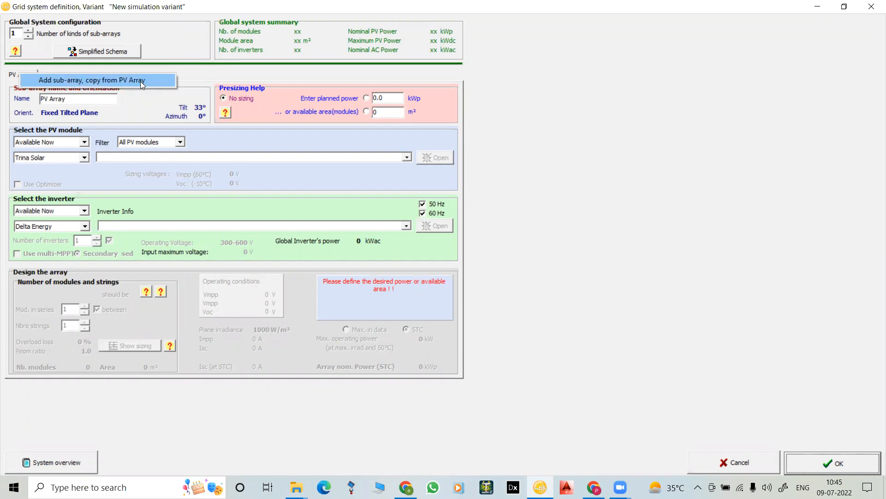
pyautogui.click(179, 72)
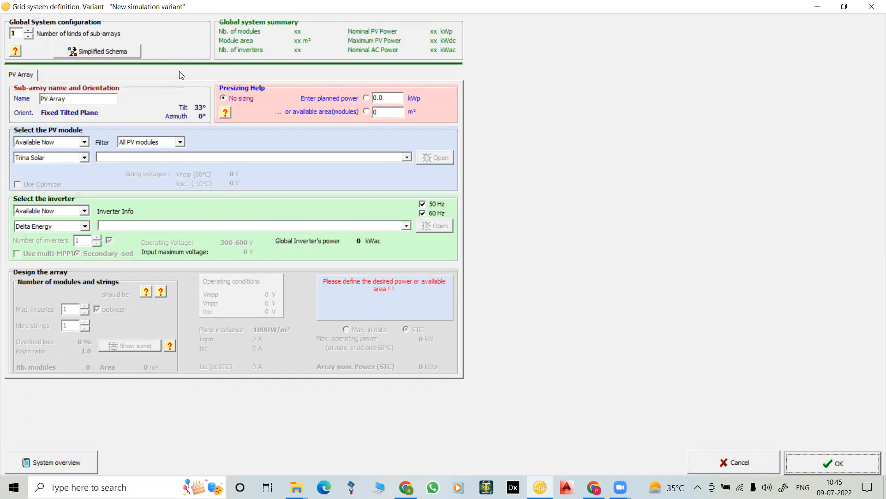
# Enter a planned power of 600 kWp in the presizing help and switch the sizing basis to available area.
pyautogui.doubleClick(388, 99)
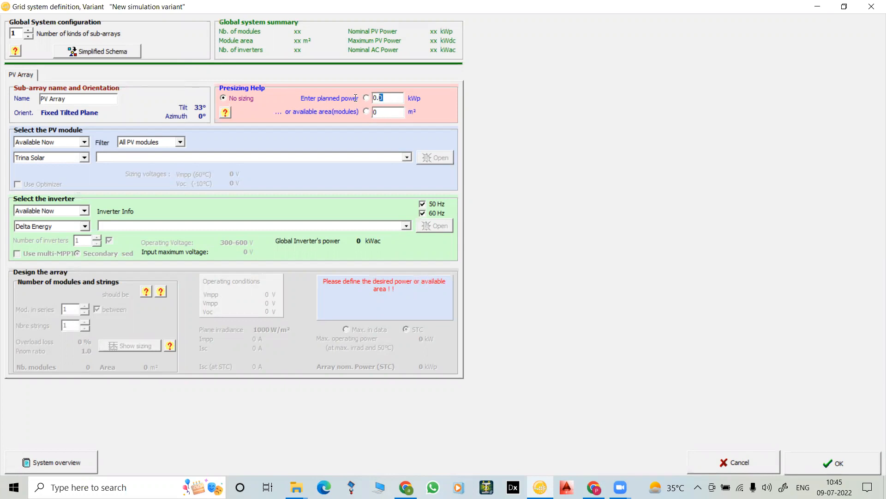
pyautogui.write('600')
pyautogui.press('Return')
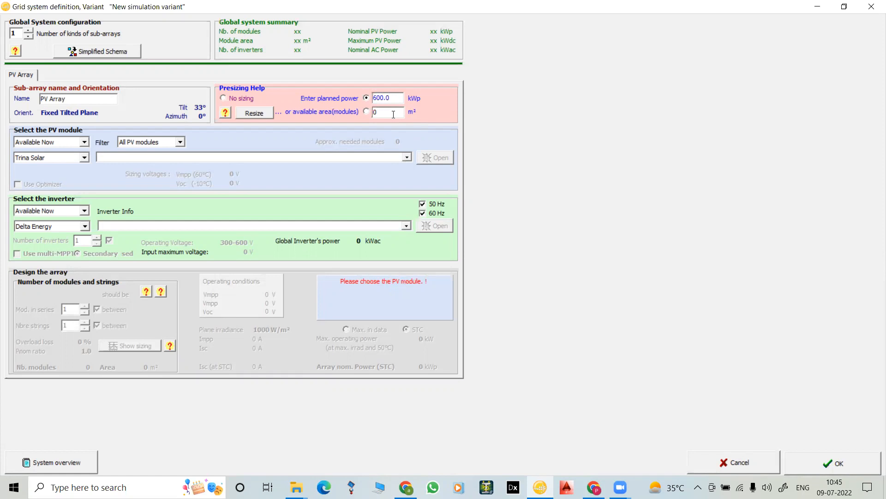
pyautogui.click(394, 114)
pyautogui.click(252, 114)
# Add a sub-array copied from PV Array and suppress the new sub-array again.
pyautogui.click(32, 75)
pyautogui.rightClick(31, 75)
pyautogui.click(83, 82)
pyautogui.click(34, 77)
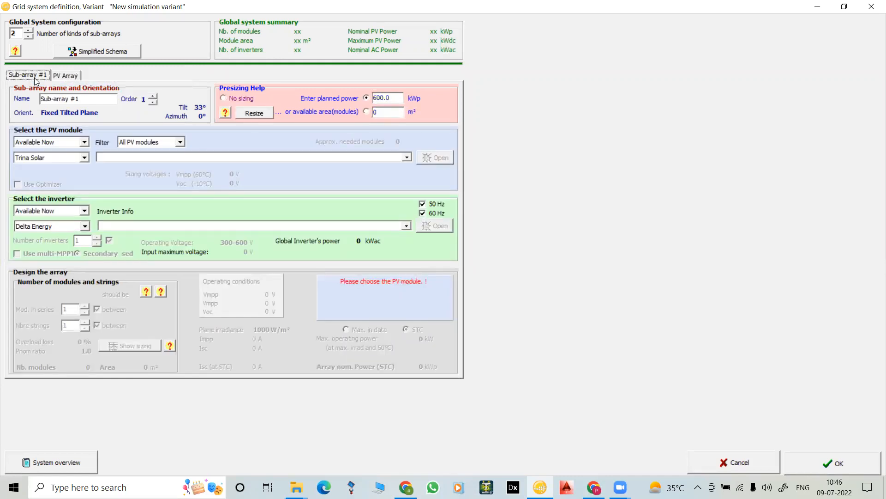
pyautogui.rightClick(35, 76)
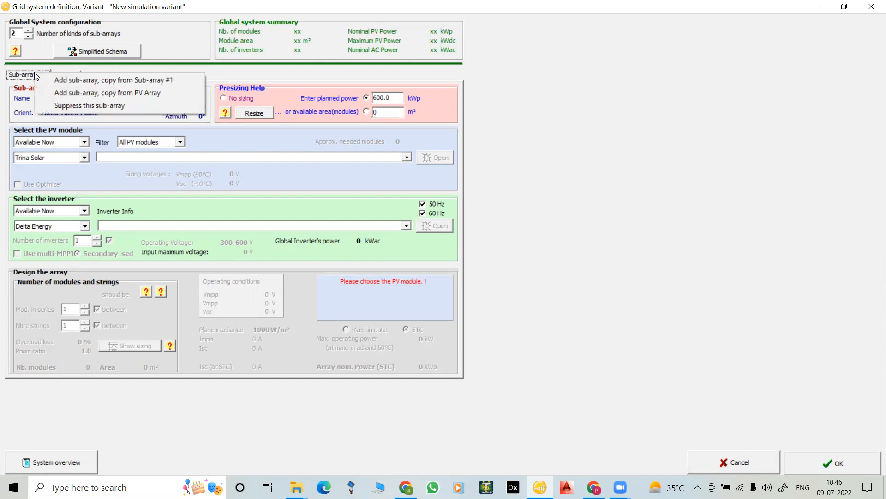
pyautogui.click(91, 106)
pyautogui.click(480, 282)
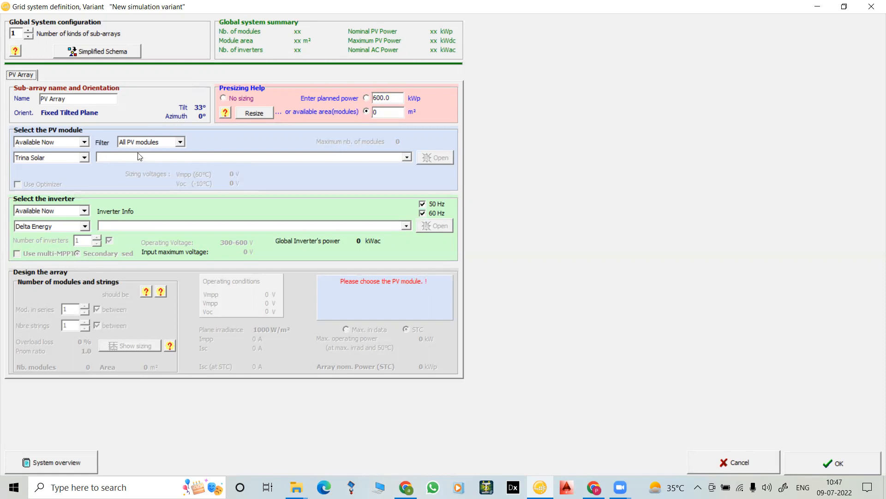
# View the manufacturers and the Trina Solar PV modules available for PV Array.
pyautogui.click(84, 157)
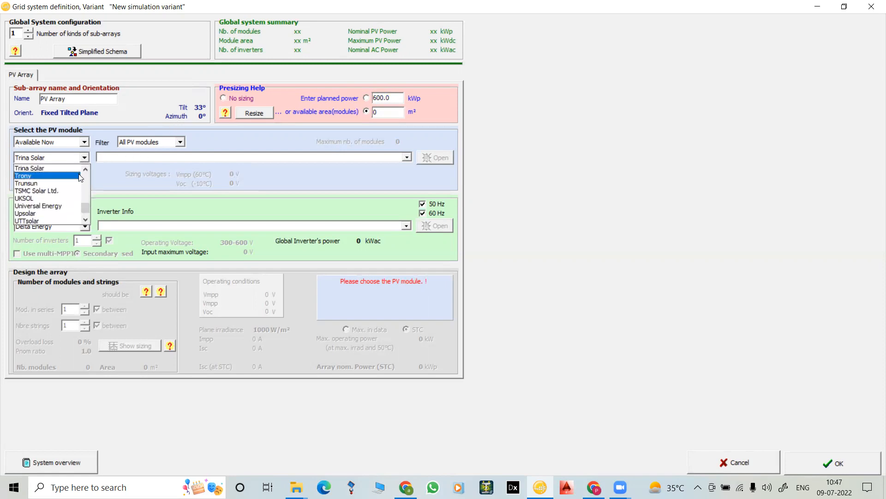
pyautogui.click(335, 158)
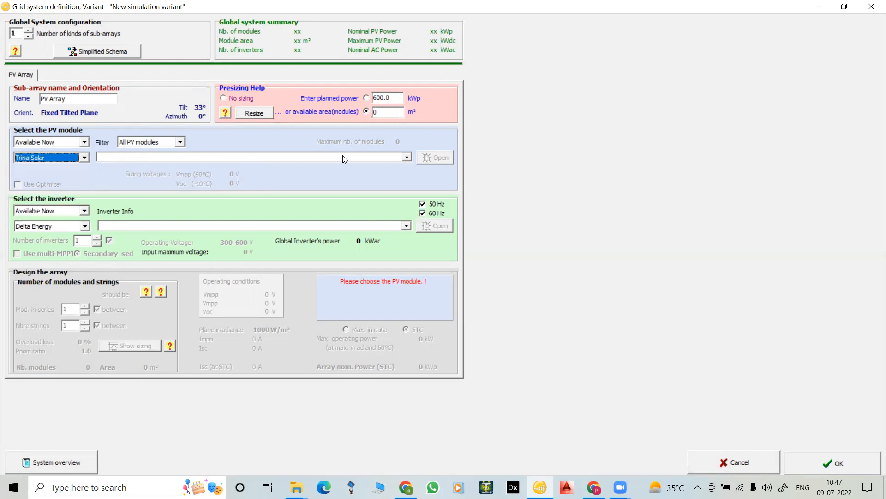
pyautogui.click(406, 158)
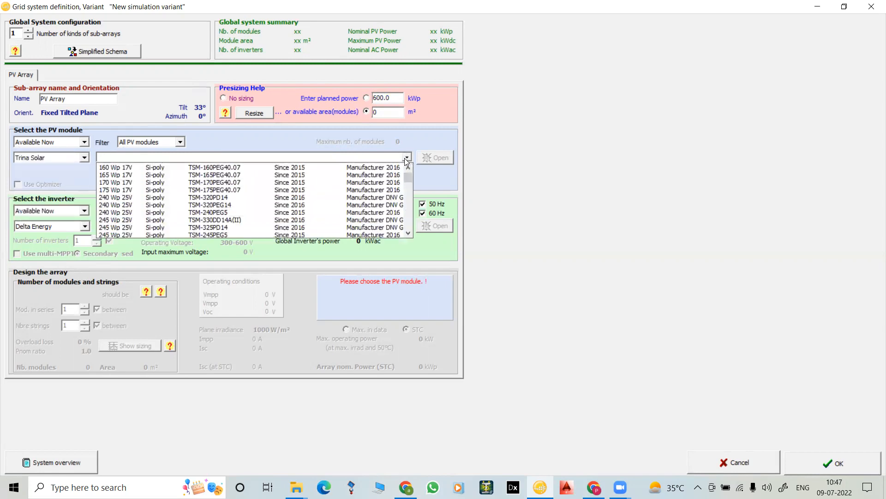
pyautogui.click(405, 157)
# Set the manufacturer filter of the PV module selection to All manufacturers.
pyautogui.click(85, 157)
pyautogui.scroll(15, 67, 182)
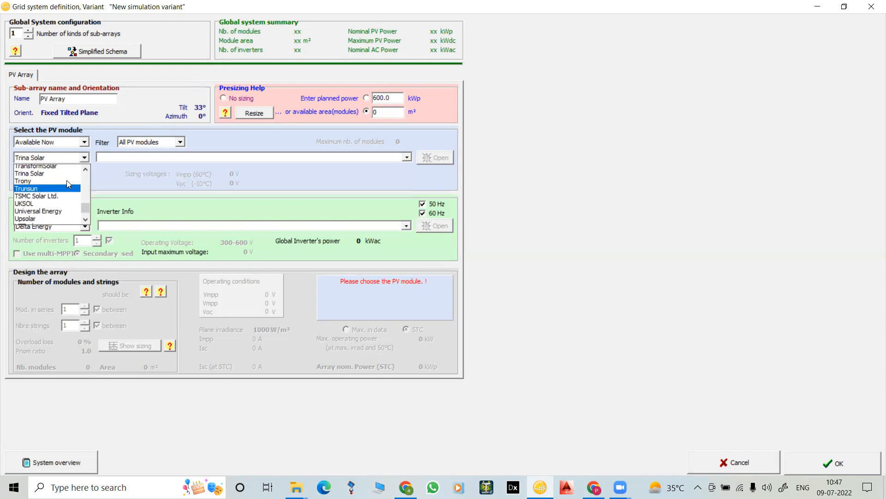
pyautogui.scroll(10, 67, 183)
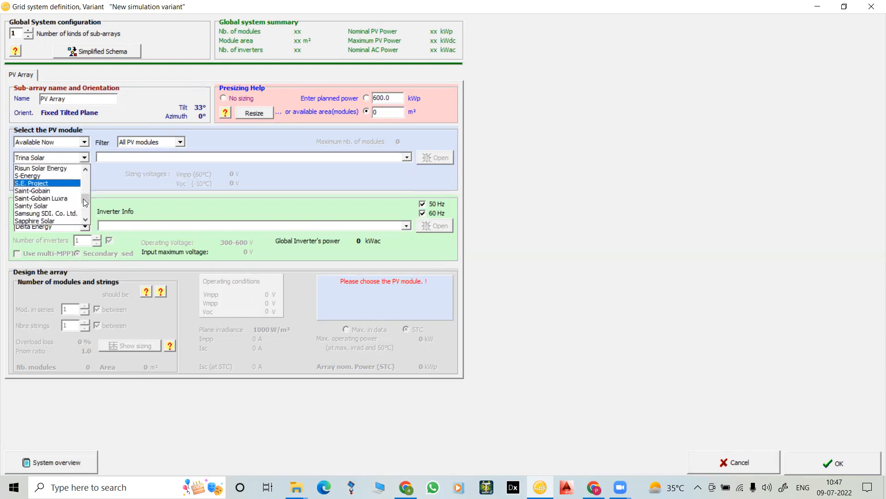
pyautogui.click(65, 167)
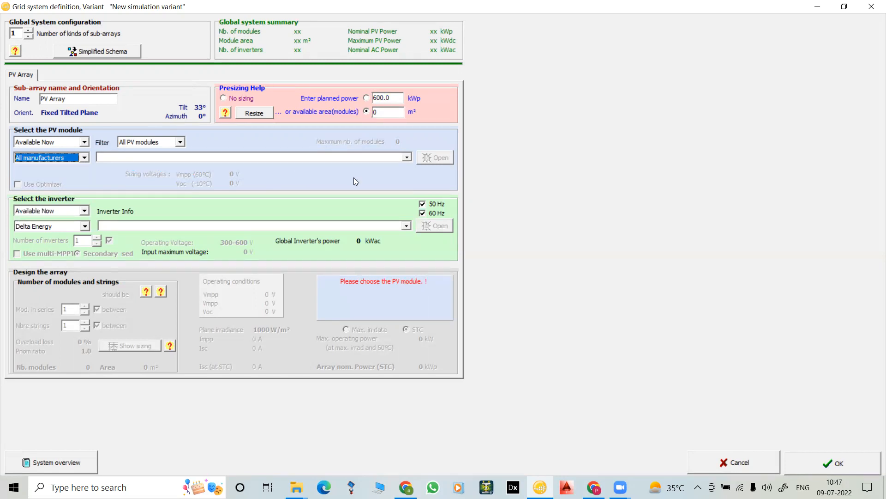
# Choose the 545 Wp Si-mono module JKM545M-72HL4-V from Jinkosolar as the PV module for PV Array.
pyautogui.click(407, 158)
pyautogui.scroll(-3, 298, 201)
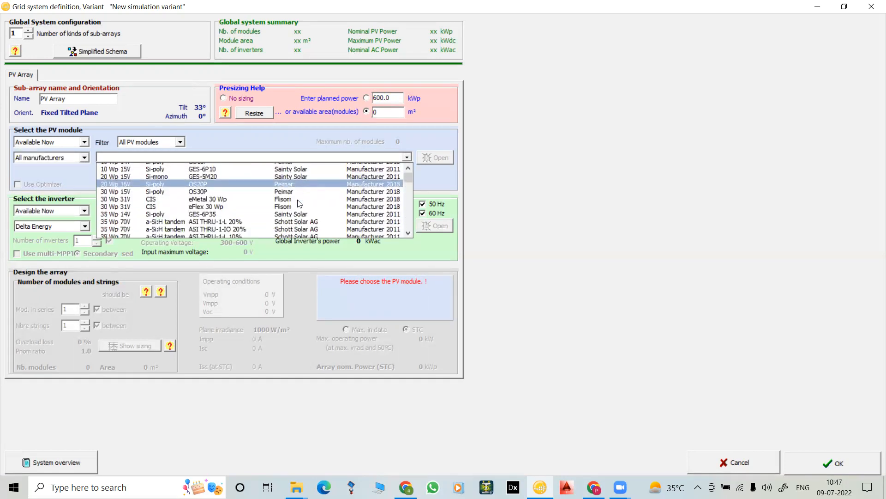
pyautogui.scroll(-10, 299, 204)
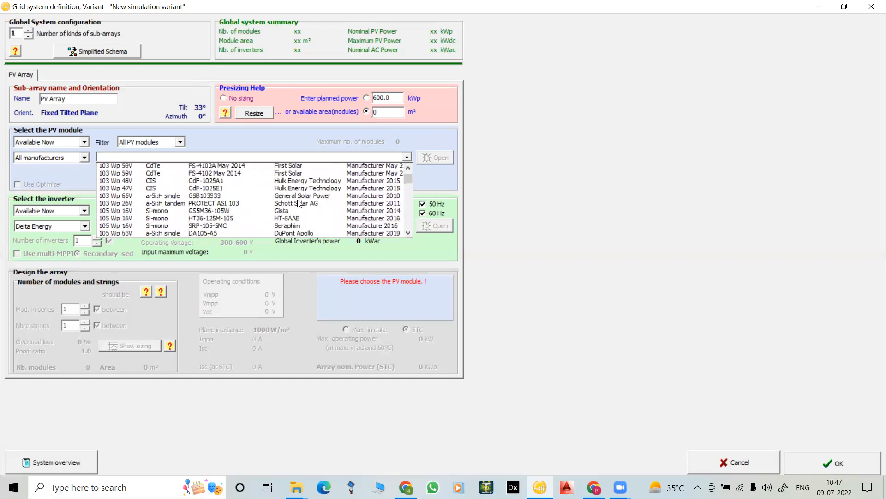
pyautogui.scroll(-10, 298, 203)
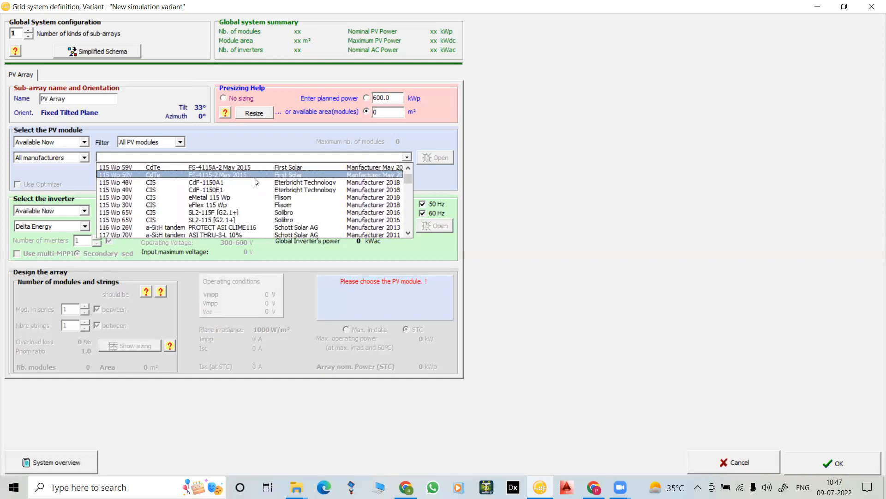
pyautogui.scroll(-10, 256, 181)
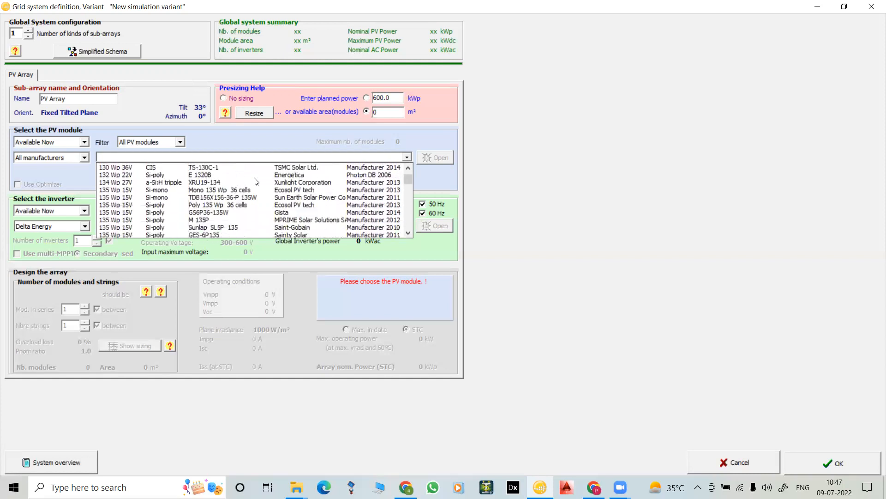
pyautogui.scroll(-5, 257, 181)
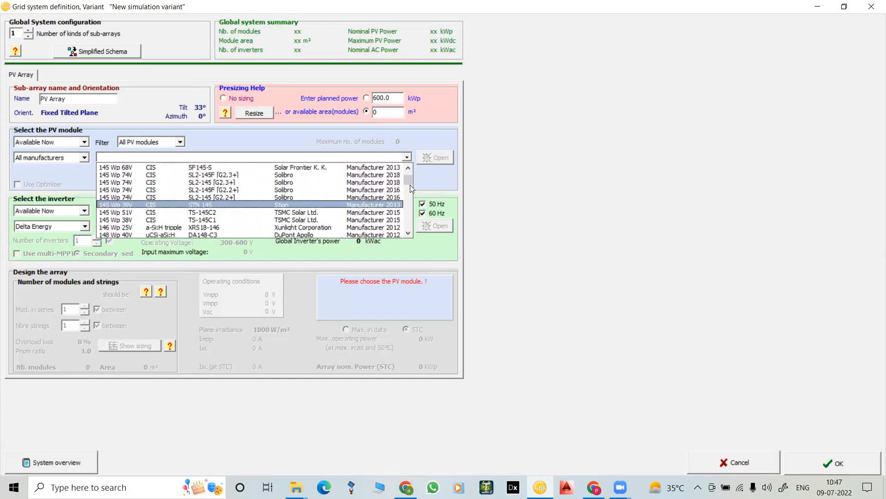
pyautogui.scroll(-20, 409, 197)
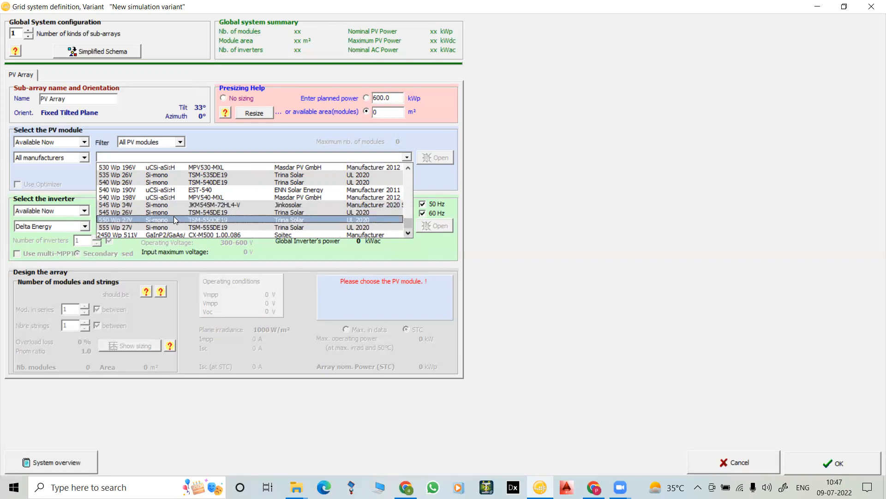
pyautogui.click(319, 204)
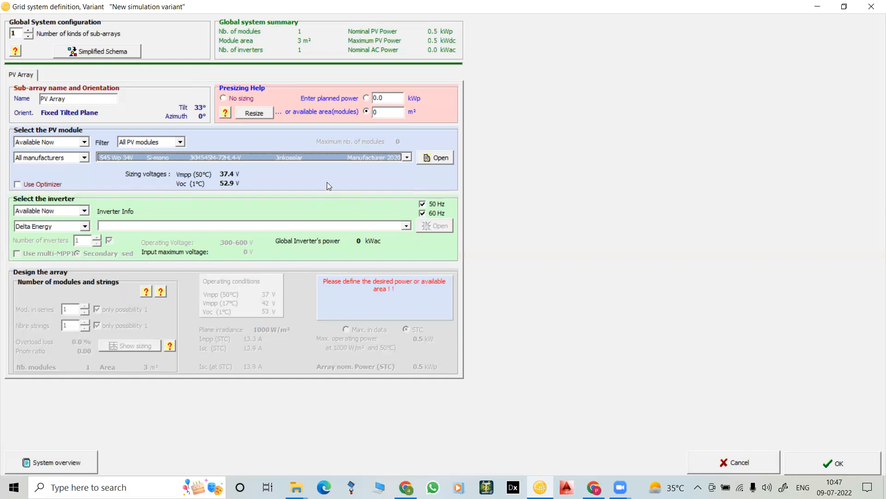
# Enter a planned power of 600 kWp for the chosen module and switch the sizing basis to available area.
pyautogui.click(374, 97)
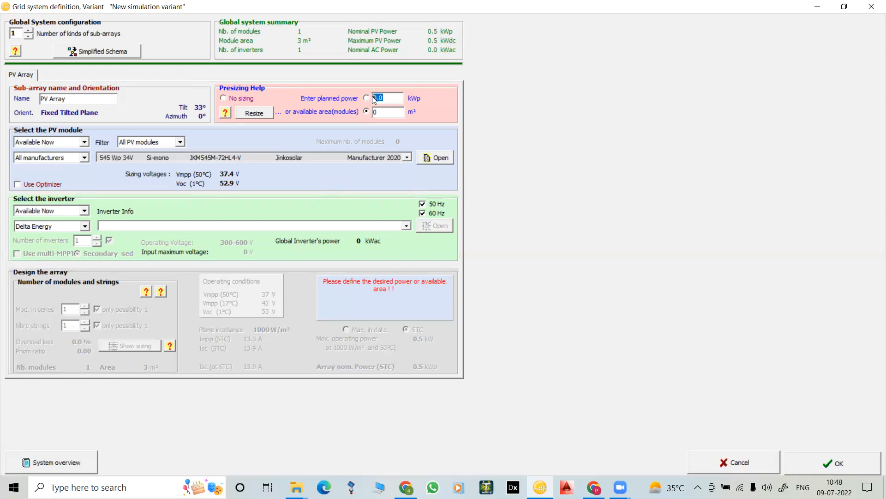
pyautogui.click(367, 97)
pyautogui.write('600')
pyautogui.click(399, 112)
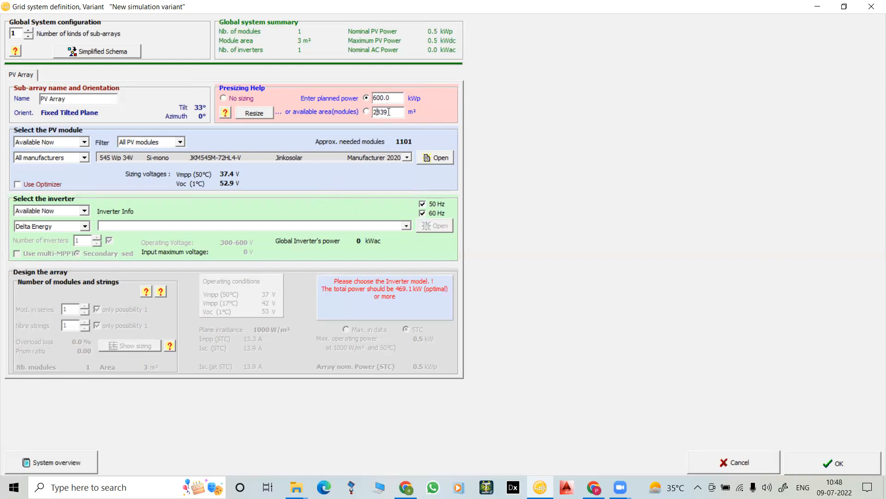
# Switch to Excel with New Microsoft Excel Worksheet.xlsx and widen column M.
pyautogui.click(818, 6)
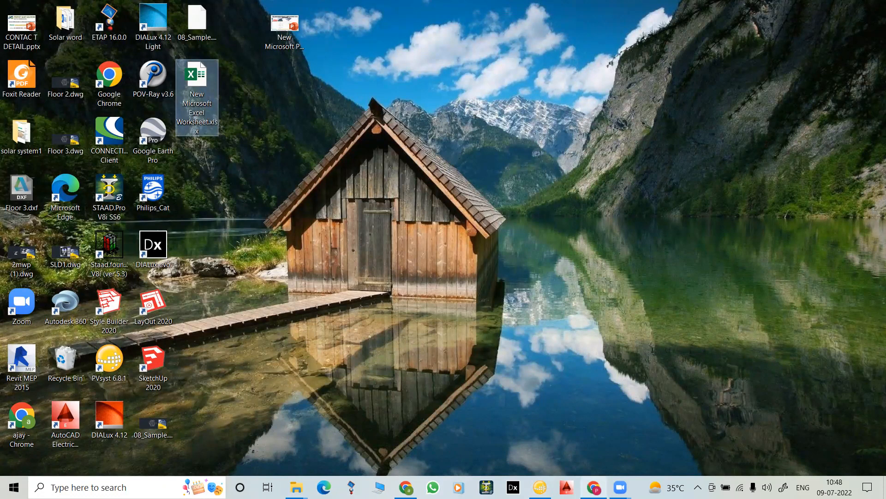
pyautogui.click(540, 487)
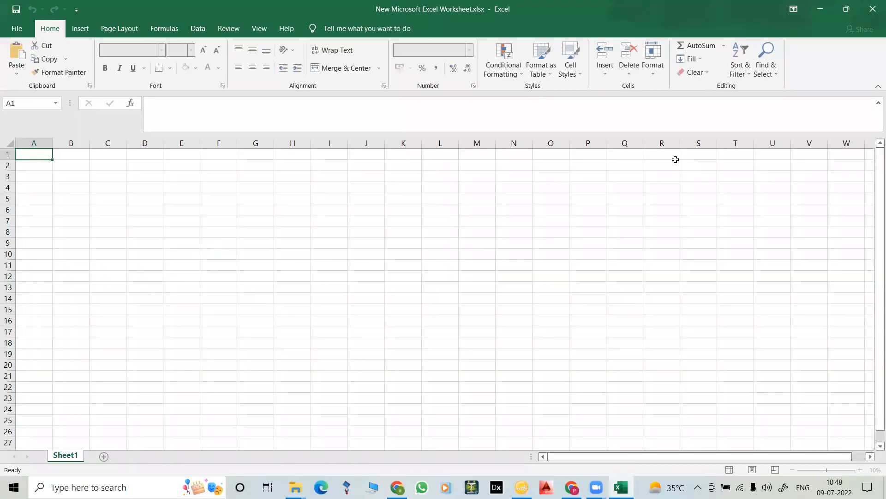
pyautogui.click(820, 10)
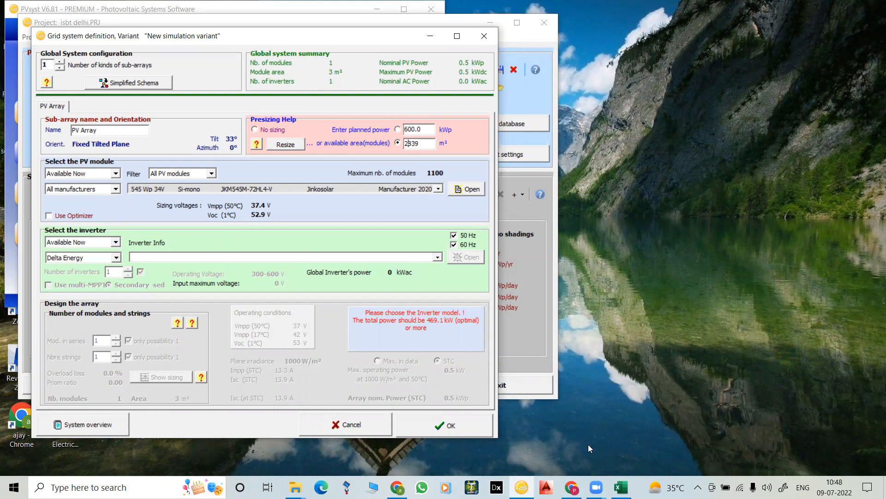
pyautogui.click(621, 487)
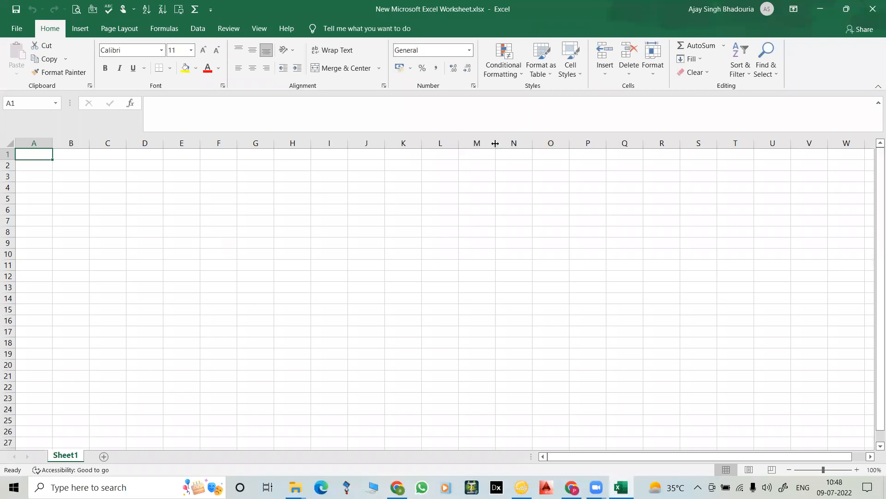
pyautogui.moveTo(495, 143); pyautogui.dragTo(545, 145)
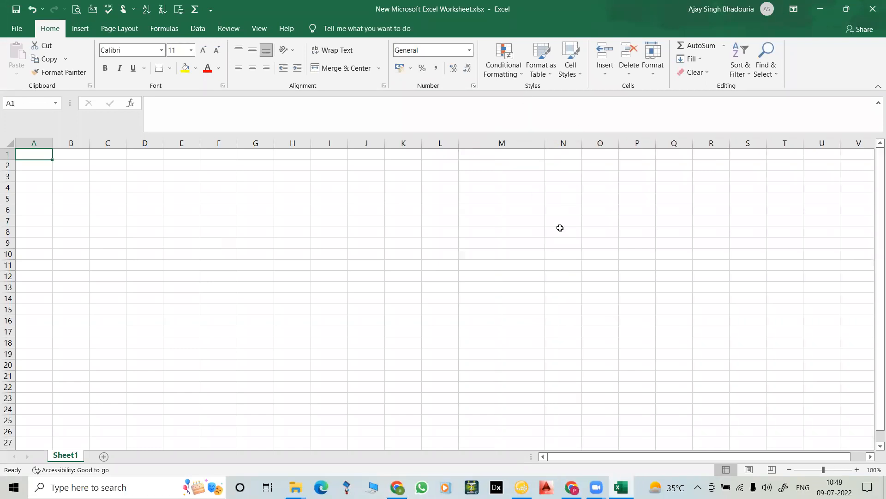
# Calculate the module area per kWp in cell M8 with the formula =2838/600, checking the area in the grid system definition.
pyautogui.doubleClick(518, 232)
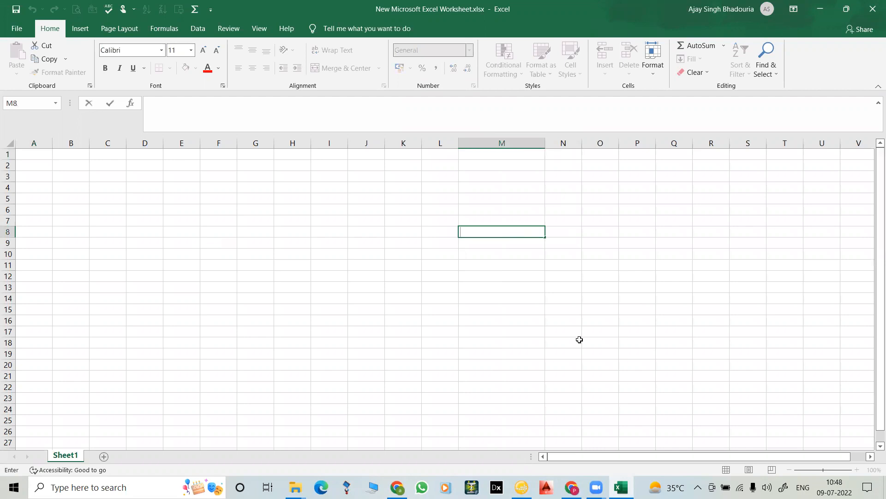
pyautogui.click(522, 487)
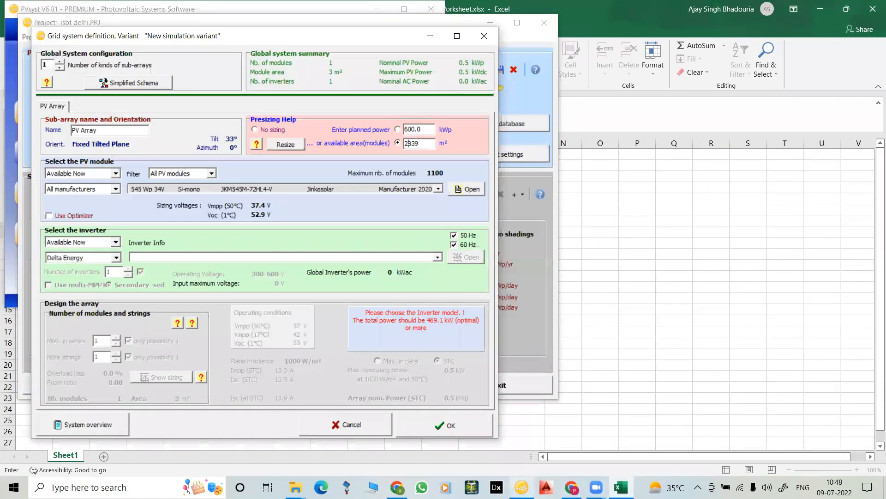
pyautogui.click(521, 487)
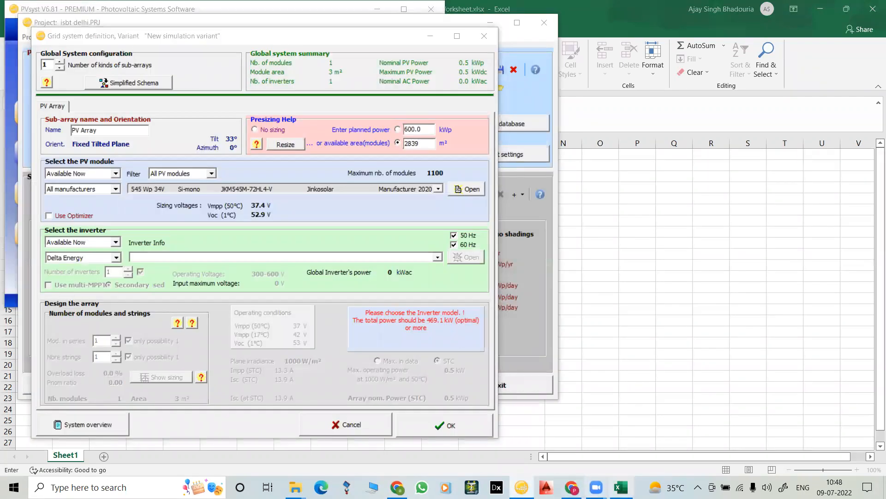
pyautogui.click(621, 487)
pyautogui.write('2838')
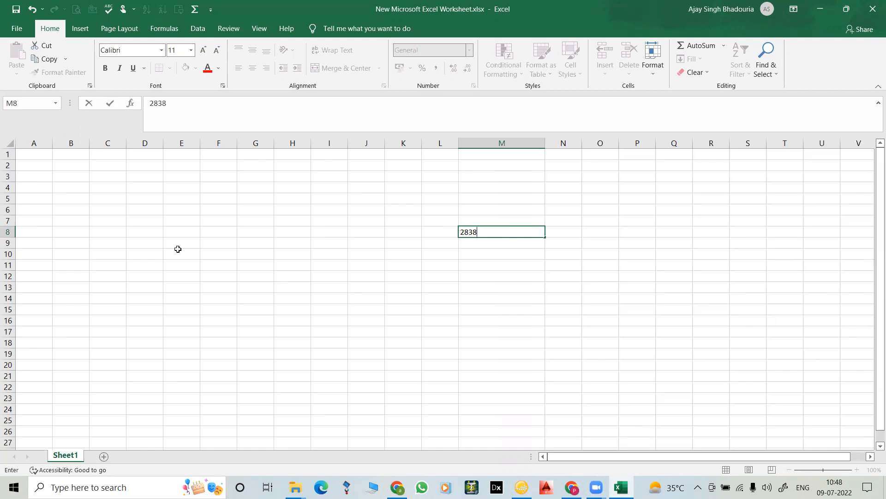
pyautogui.click(150, 103)
pyautogui.write('=')
pyautogui.click(186, 108)
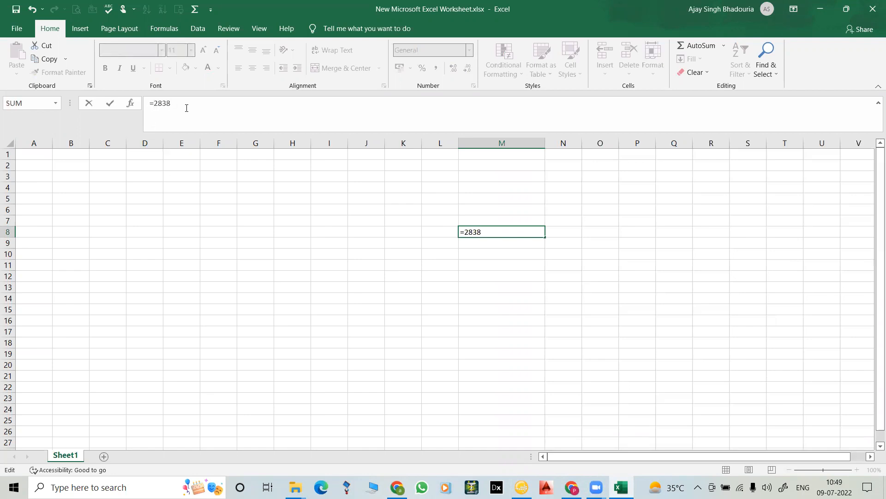
pyautogui.write('/600')
pyautogui.press('Return')
pyautogui.click(527, 234)
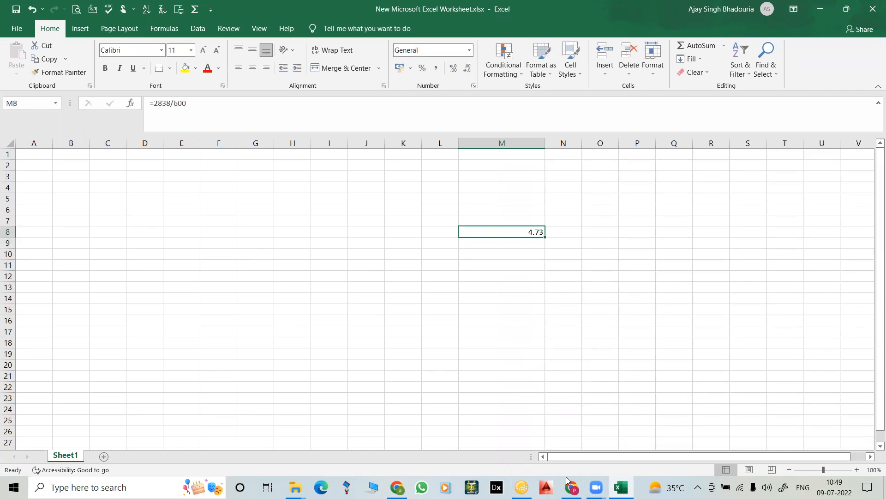
# Return to the PVsyst grid system definition and set the inverter manufacturer filter to All manufacturers.
pyautogui.click(521, 487)
pyautogui.click(406, 143)
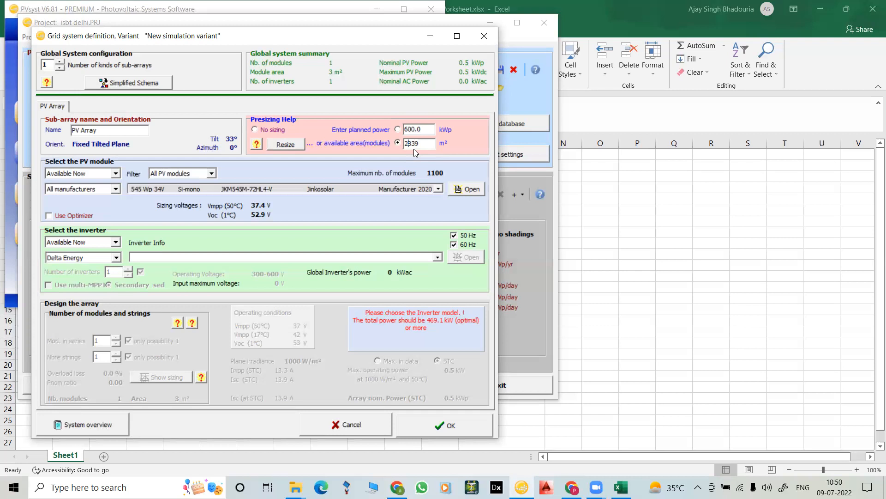
pyautogui.click(118, 257)
pyautogui.scroll(10, 100, 270)
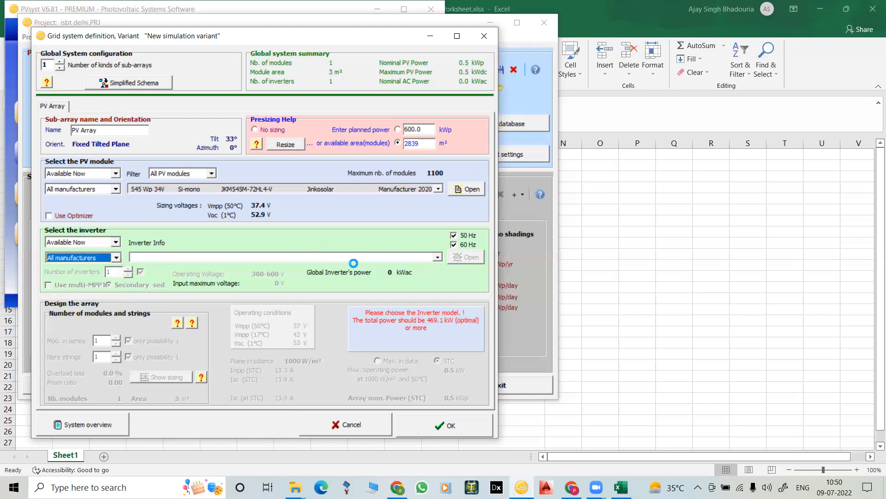
# Choose the 250 kW, 450-900 V BYD BSG250KTL-E inverter from the full list of available models.
pyautogui.click(437, 259)
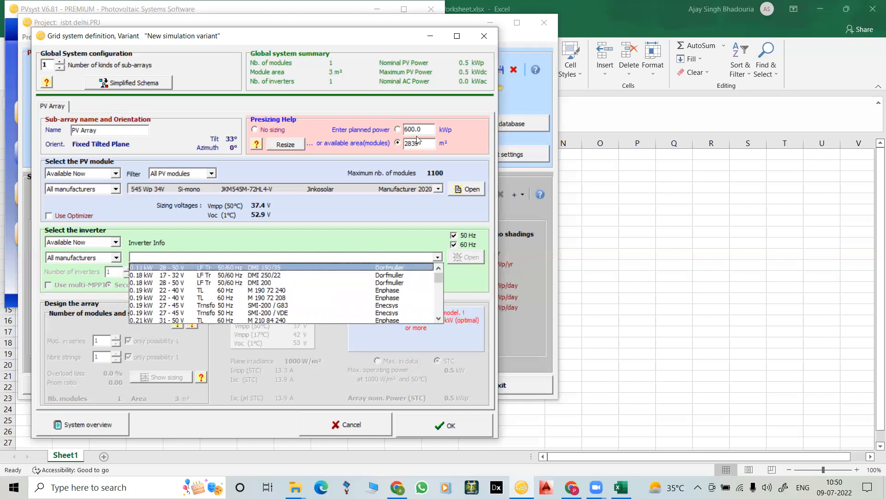
pyautogui.scroll(-3, 309, 309)
pyautogui.scroll(-10, 309, 310)
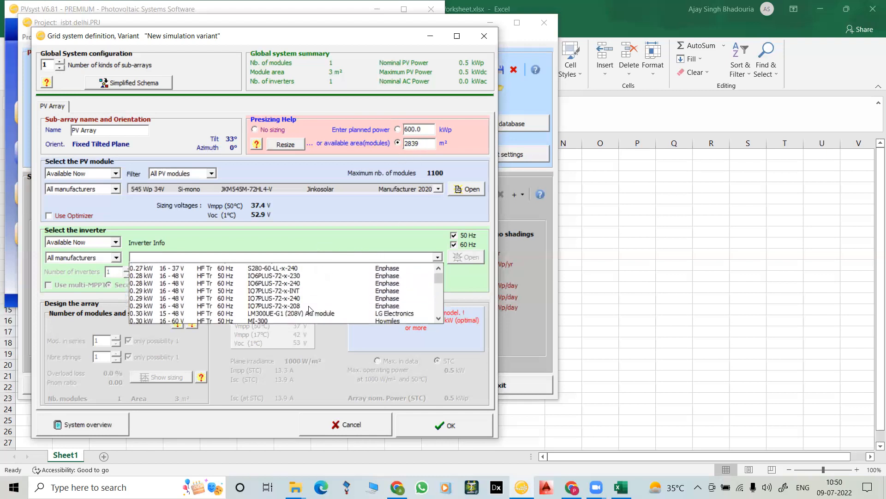
pyautogui.scroll(-8, 309, 310)
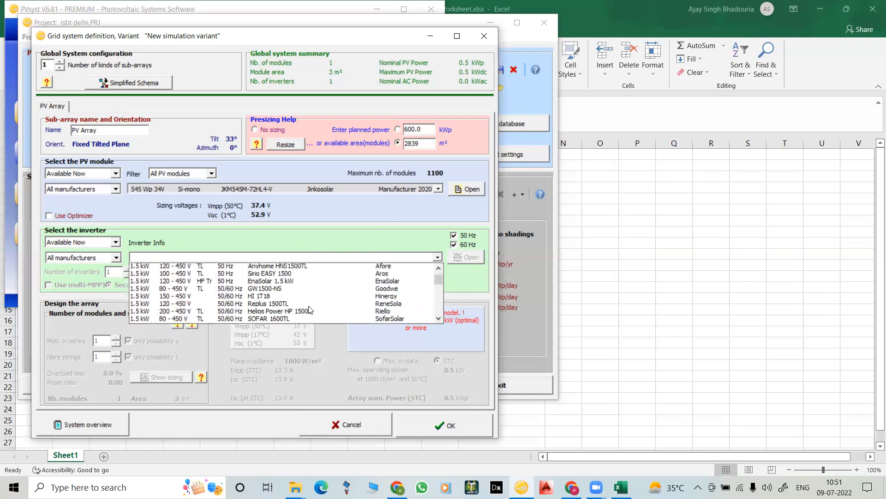
pyautogui.scroll(-10, 309, 309)
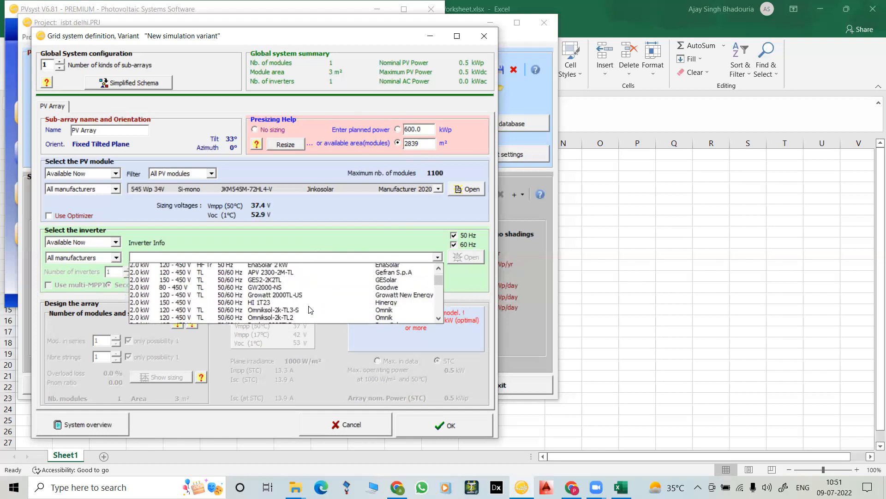
pyautogui.scroll(-2, 309, 310)
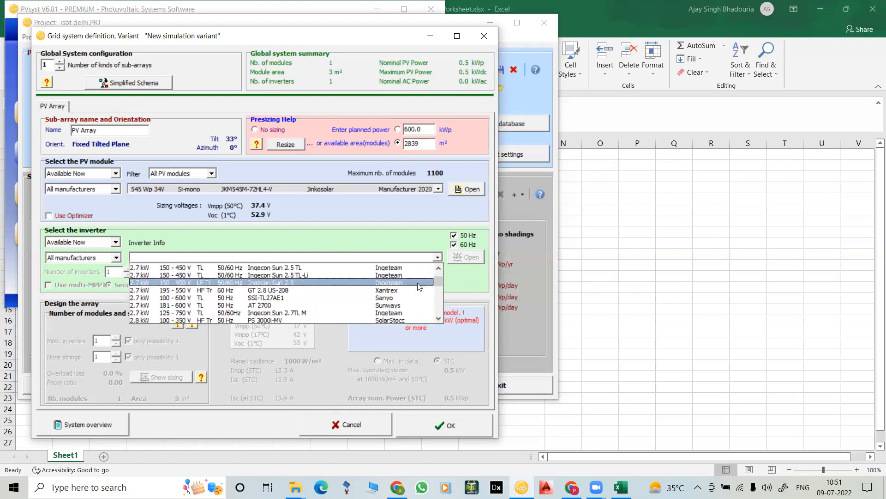
pyautogui.moveTo(438, 280); pyautogui.dragTo(439, 318)
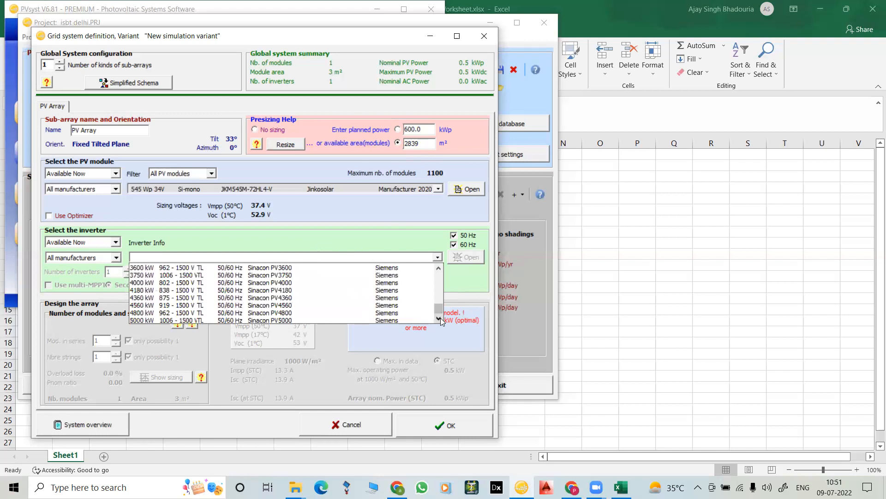
pyautogui.click(439, 268)
pyautogui.click(439, 268)
pyautogui.click(439, 268)
pyautogui.click(438, 268)
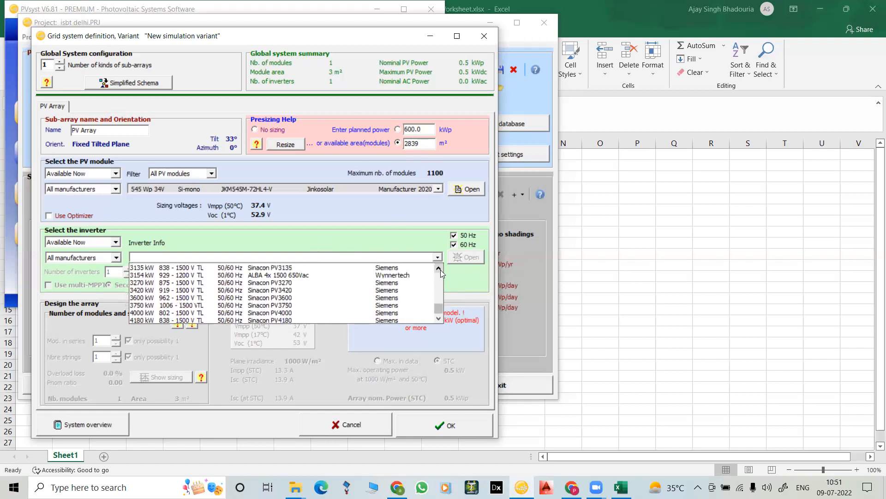
pyautogui.click(438, 268)
pyautogui.click(439, 269)
pyautogui.click(439, 268)
pyautogui.click(438, 269)
pyautogui.click(439, 268)
pyautogui.click(438, 268)
pyautogui.click(438, 268)
pyautogui.click(439, 268)
pyautogui.click(438, 269)
pyautogui.click(439, 268)
pyautogui.click(438, 268)
pyautogui.click(439, 268)
pyautogui.click(439, 268)
pyautogui.click(439, 268)
pyautogui.click(439, 268)
pyautogui.click(438, 269)
pyautogui.click(438, 268)
pyautogui.click(438, 269)
pyautogui.click(438, 269)
pyautogui.click(439, 269)
pyautogui.click(439, 268)
pyautogui.click(439, 269)
pyautogui.click(438, 269)
pyautogui.click(439, 268)
pyautogui.click(439, 268)
pyautogui.click(439, 268)
pyautogui.click(439, 268)
pyautogui.click(439, 268)
pyautogui.click(439, 268)
pyautogui.click(438, 268)
pyautogui.click(439, 268)
pyautogui.click(438, 269)
pyautogui.click(438, 268)
pyautogui.click(439, 268)
pyautogui.click(438, 268)
pyautogui.click(439, 268)
pyautogui.click(439, 268)
pyautogui.click(439, 268)
pyautogui.click(438, 268)
pyautogui.click(438, 268)
pyautogui.click(438, 268)
pyautogui.click(439, 268)
pyautogui.click(439, 268)
pyautogui.click(438, 269)
pyautogui.click(439, 268)
pyautogui.click(439, 269)
pyautogui.click(438, 268)
pyautogui.click(438, 268)
pyautogui.click(441, 270)
pyautogui.click(441, 269)
pyautogui.click(440, 270)
pyautogui.click(441, 270)
pyautogui.click(440, 270)
pyautogui.click(441, 270)
pyautogui.click(441, 270)
pyautogui.click(440, 270)
pyautogui.click(440, 270)
pyautogui.click(441, 269)
pyautogui.click(440, 270)
pyautogui.click(440, 270)
pyautogui.click(441, 269)
pyautogui.click(441, 270)
pyautogui.click(441, 270)
pyautogui.click(440, 269)
pyautogui.click(441, 269)
pyautogui.click(441, 270)
pyautogui.click(441, 270)
pyautogui.click(440, 270)
pyautogui.click(441, 270)
pyautogui.click(441, 269)
pyautogui.click(440, 270)
pyautogui.click(440, 270)
pyautogui.click(441, 270)
pyautogui.click(441, 270)
pyautogui.click(441, 270)
pyautogui.click(441, 269)
pyautogui.click(441, 270)
pyautogui.click(440, 270)
pyautogui.click(440, 270)
pyautogui.click(440, 270)
pyautogui.click(441, 270)
pyautogui.click(441, 269)
pyautogui.click(441, 270)
pyautogui.click(440, 269)
pyautogui.click(440, 270)
pyautogui.click(440, 269)
pyautogui.click(440, 270)
pyautogui.click(441, 269)
pyautogui.click(441, 269)
pyautogui.click(440, 269)
pyautogui.click(441, 269)
pyautogui.click(441, 270)
pyautogui.click(440, 270)
pyautogui.click(440, 270)
pyautogui.click(441, 269)
pyautogui.click(441, 269)
pyautogui.click(440, 270)
pyautogui.click(441, 270)
pyautogui.click(441, 270)
pyautogui.click(440, 270)
pyautogui.click(440, 270)
pyautogui.click(440, 269)
pyautogui.click(441, 270)
pyautogui.click(441, 270)
pyautogui.click(441, 269)
pyautogui.click(440, 270)
pyautogui.click(441, 269)
pyautogui.click(440, 270)
pyautogui.click(440, 269)
pyautogui.click(441, 269)
pyautogui.click(440, 270)
pyautogui.click(440, 269)
pyautogui.click(441, 270)
pyautogui.click(440, 269)
pyautogui.click(440, 270)
pyautogui.click(440, 270)
pyautogui.click(441, 270)
pyautogui.click(441, 270)
pyautogui.click(440, 269)
pyautogui.click(440, 270)
pyautogui.click(441, 269)
pyautogui.click(441, 270)
pyautogui.click(441, 270)
pyautogui.click(441, 270)
pyautogui.click(440, 270)
pyautogui.click(440, 270)
pyautogui.click(441, 270)
pyautogui.click(441, 269)
pyautogui.click(440, 269)
pyautogui.click(440, 269)
pyautogui.click(441, 270)
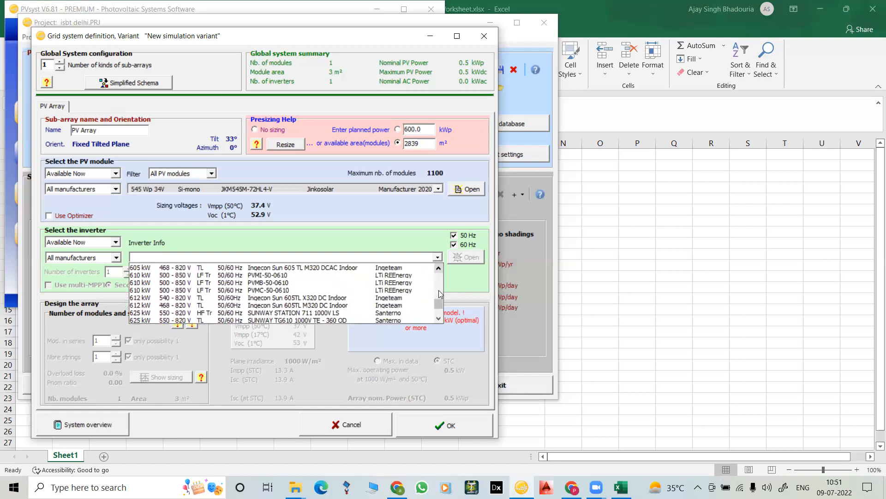
pyautogui.moveTo(435, 304); pyautogui.dragTo(435, 301)
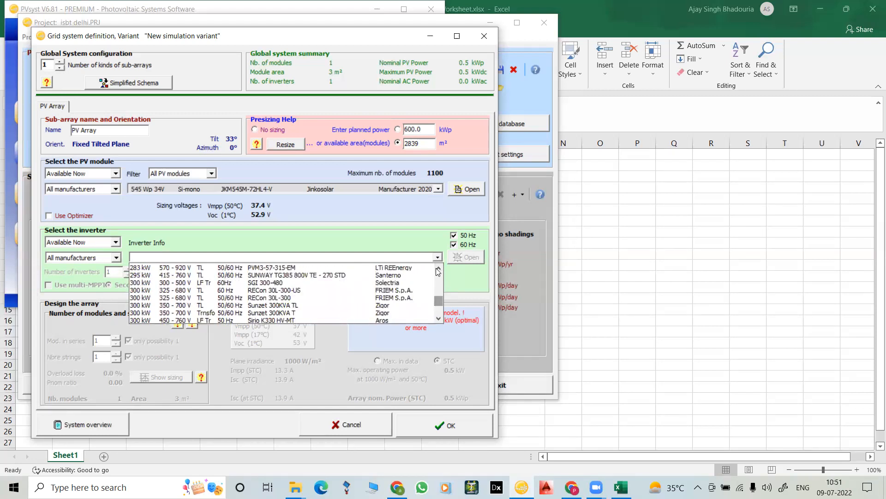
pyautogui.moveTo(438, 269); pyautogui.dragTo(437, 269)
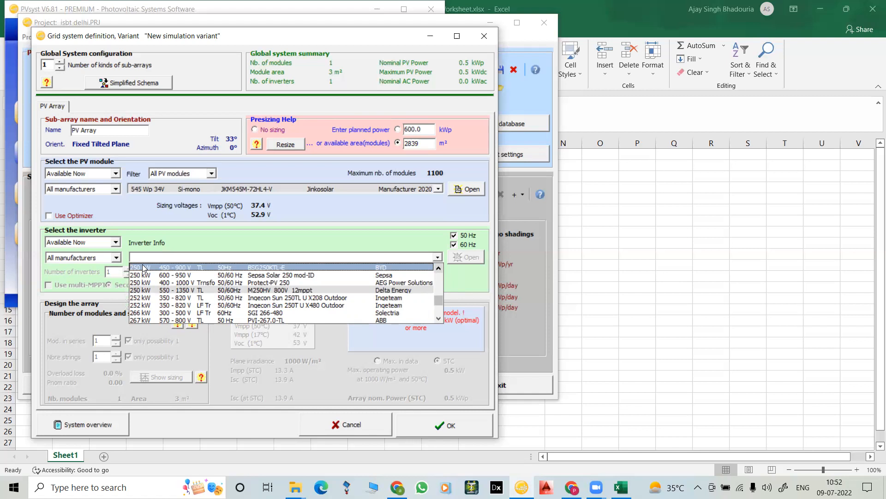
pyautogui.click(439, 269)
pyautogui.click(439, 268)
pyautogui.click(438, 268)
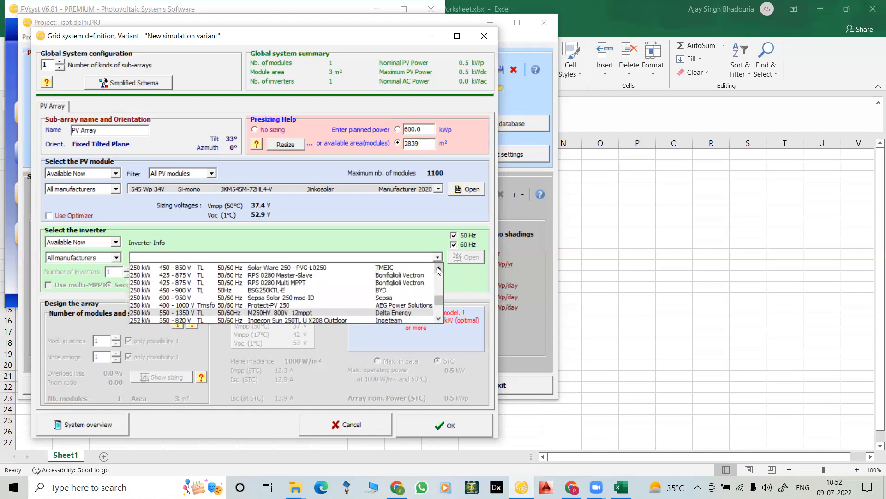
pyautogui.click(190, 292)
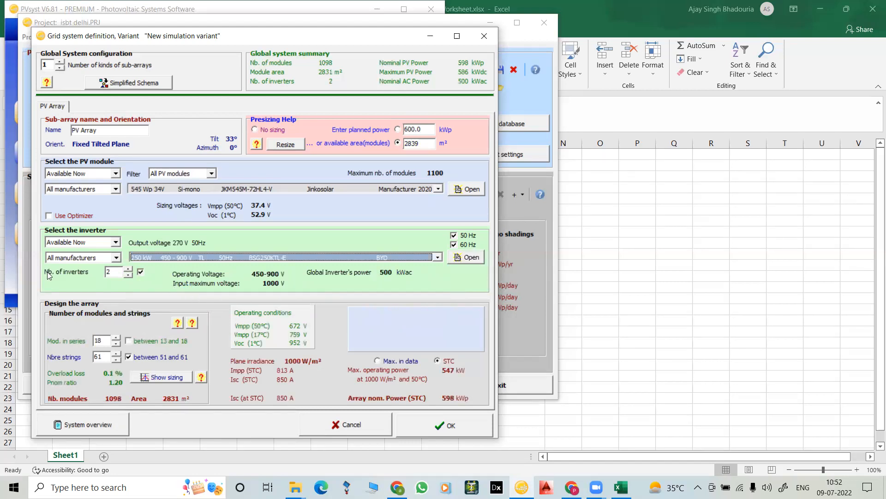
# Change the inverter to the 252 kW, 350-820 V Ingeteam Ingecon Sun 250TL U X208 Outdoor.
pyautogui.moveTo(57, 276)
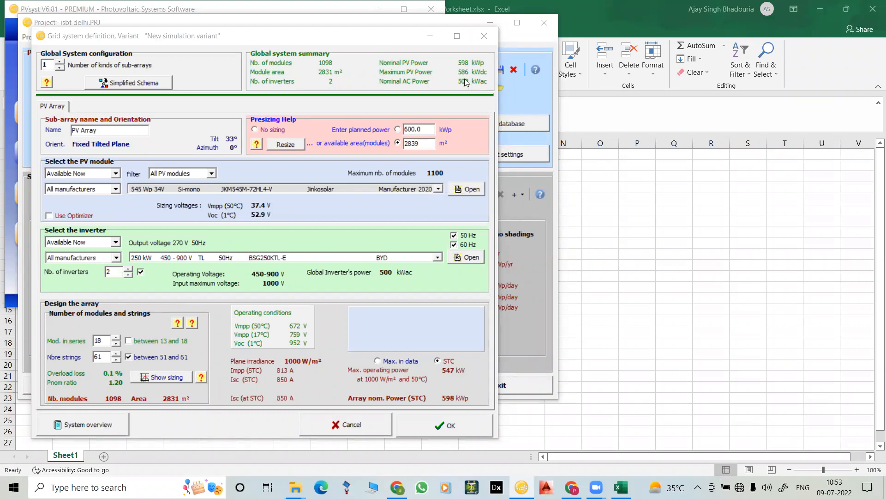
pyautogui.click(438, 257)
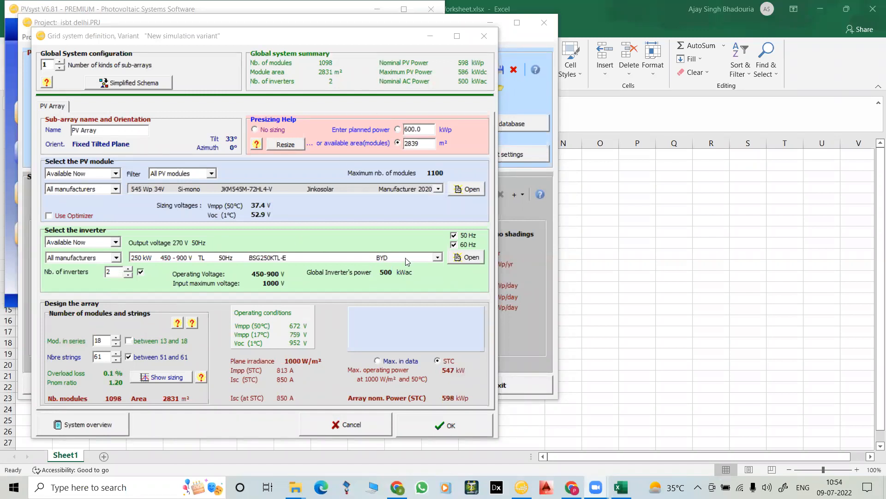
pyautogui.click(438, 257)
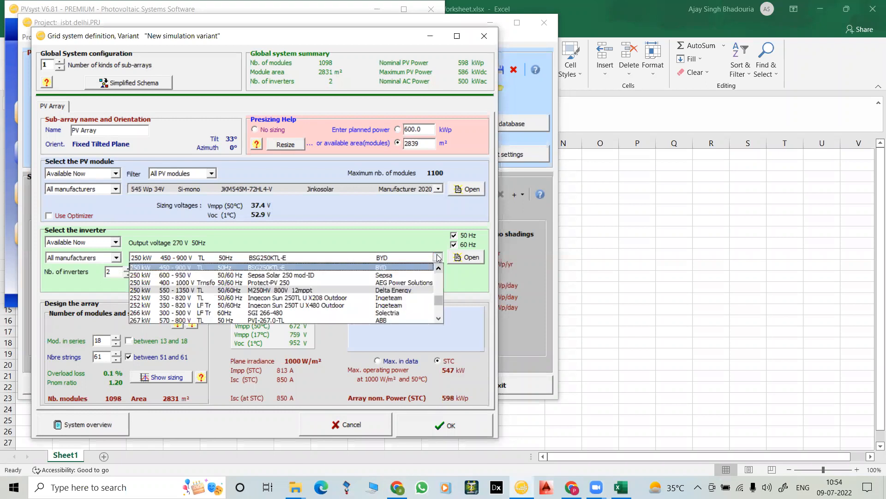
pyautogui.click(308, 298)
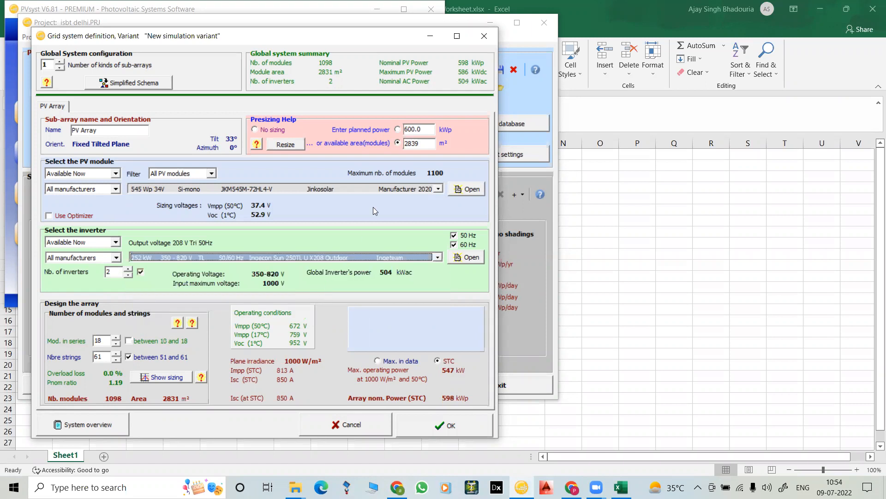
pyautogui.click(426, 143)
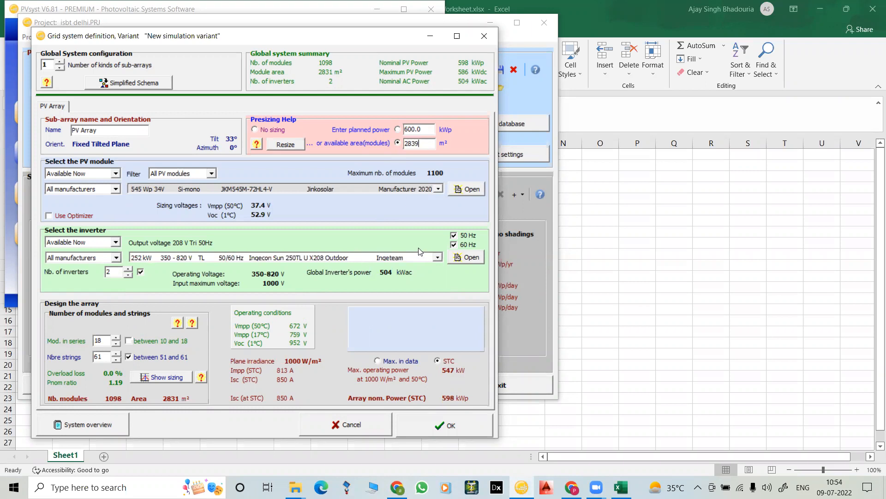
# Change the inverter to the 267 kW, 600-950 V Sepsa Solar 267 mod-ID.
pyautogui.click(436, 257)
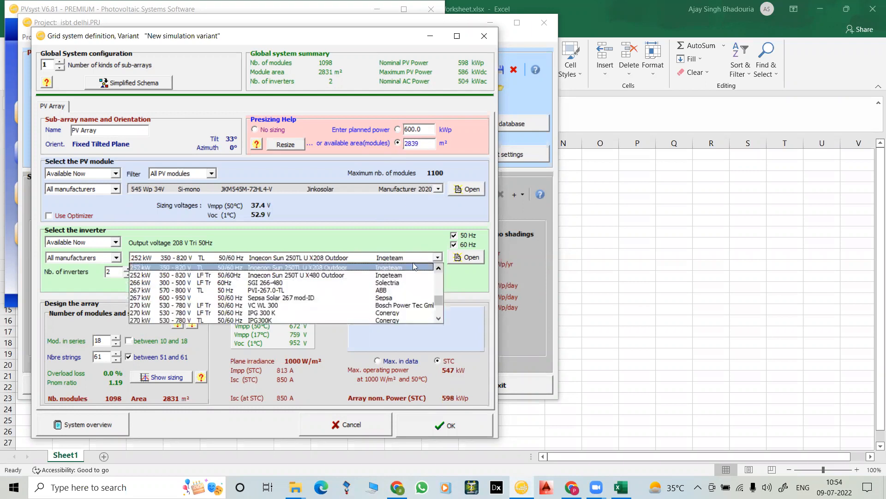
pyautogui.click(332, 297)
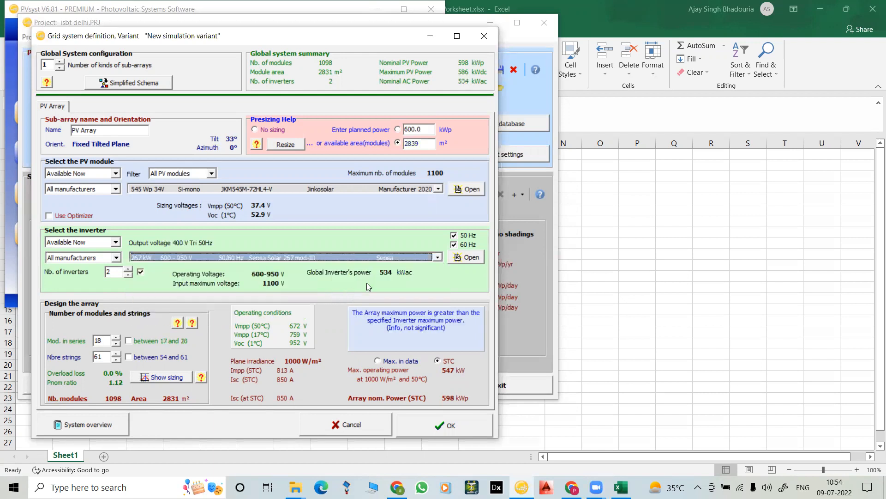
pyautogui.click(427, 142)
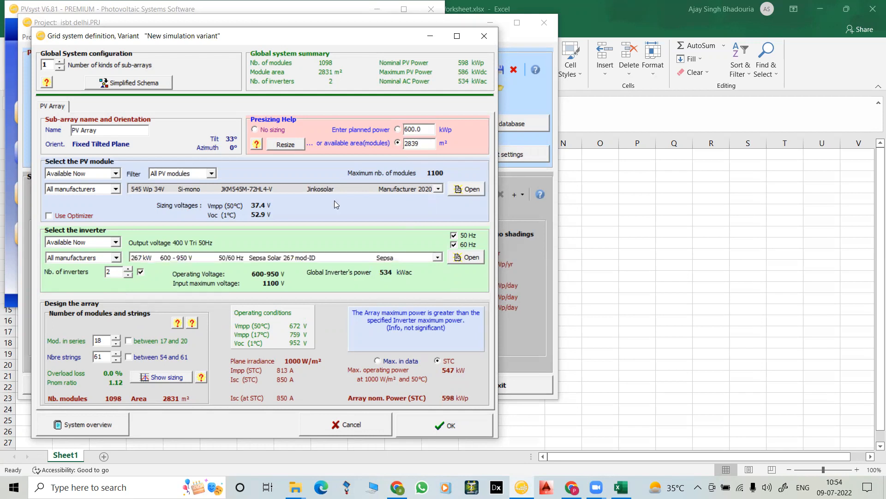
# Try the array with 3 inverters, then set the number of inverters back to 2.
pyautogui.doubleClick(107, 338)
pyautogui.click(130, 273)
pyautogui.click(129, 271)
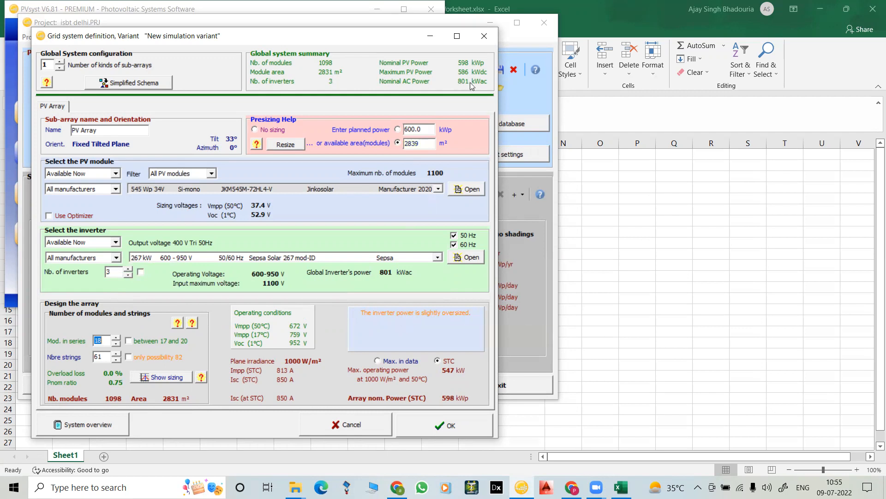
pyautogui.click(128, 276)
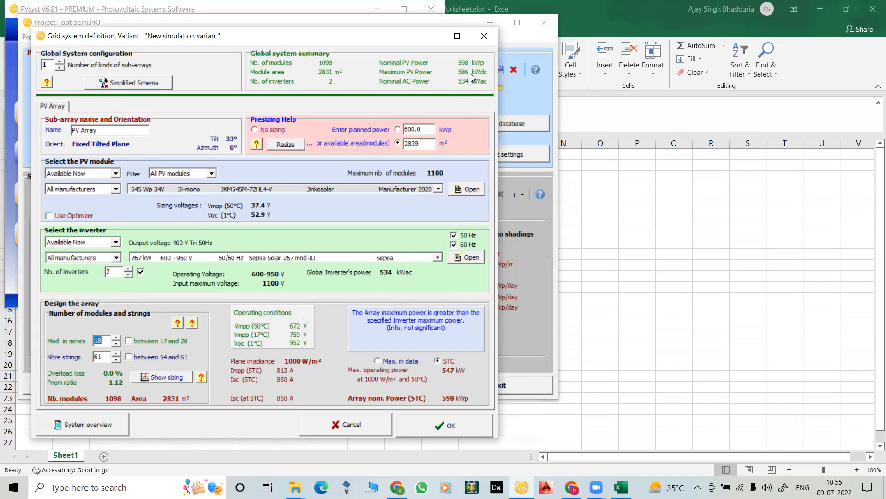
# Change the inverter to the 250 kW, 450-900 V BYD BSG250KTL-E and accept the grid system definition.
pyautogui.click(437, 258)
pyautogui.scroll(1, 390, 291)
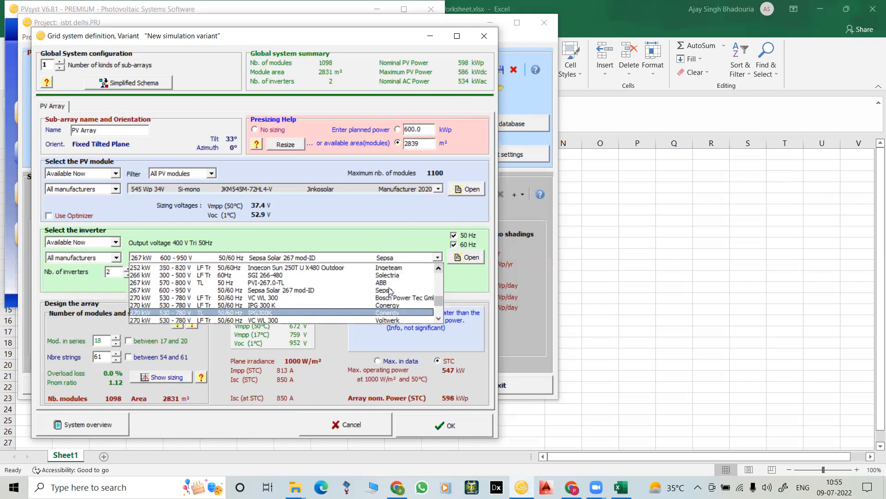
pyautogui.scroll(1, 390, 291)
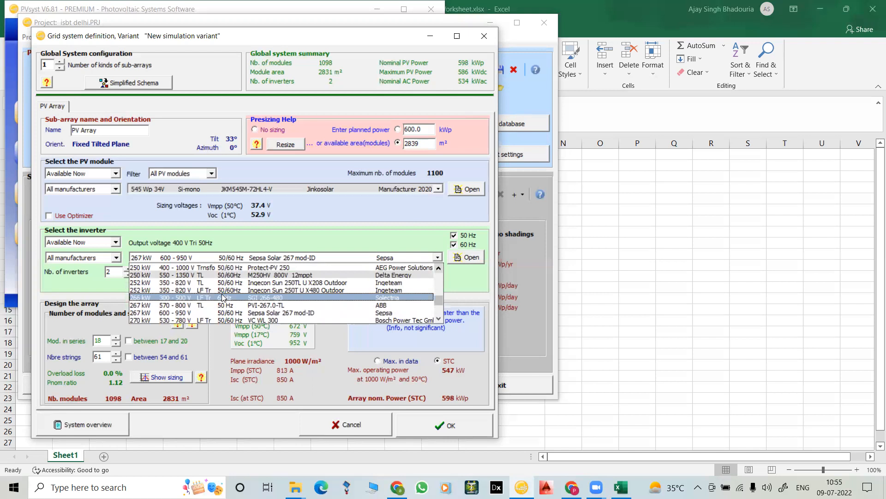
pyautogui.scroll(1, 222, 298)
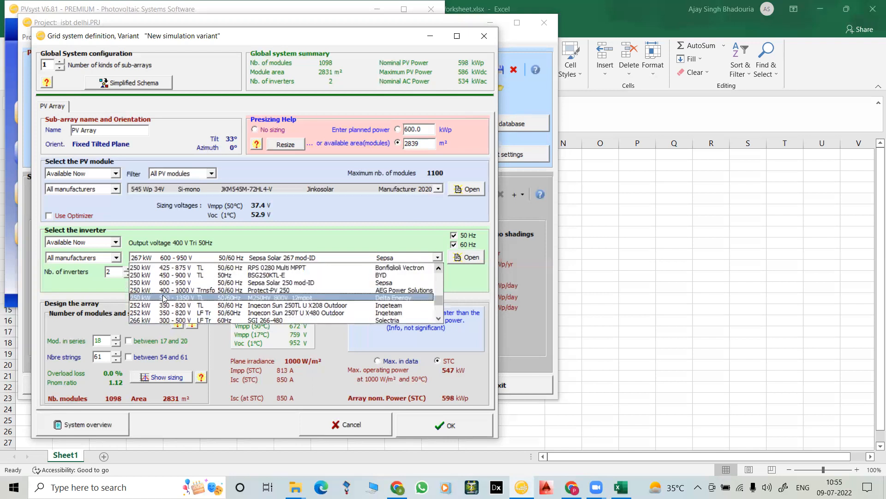
pyautogui.click(189, 275)
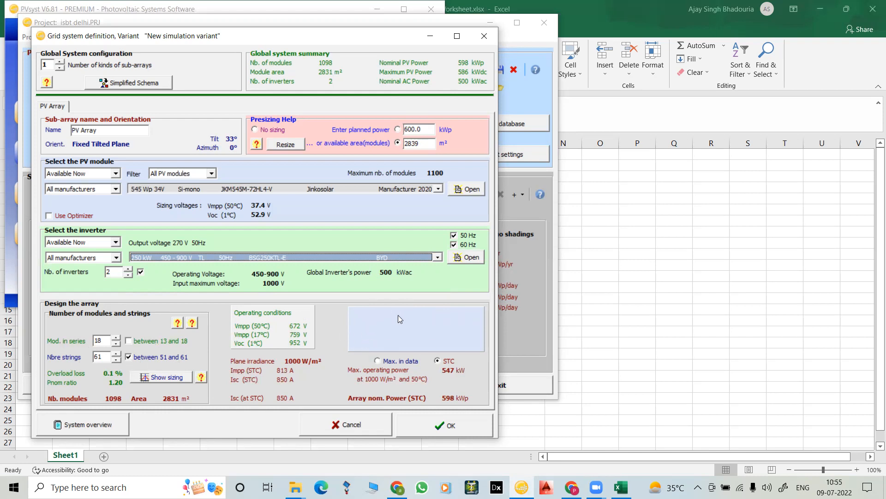
pyautogui.click(443, 429)
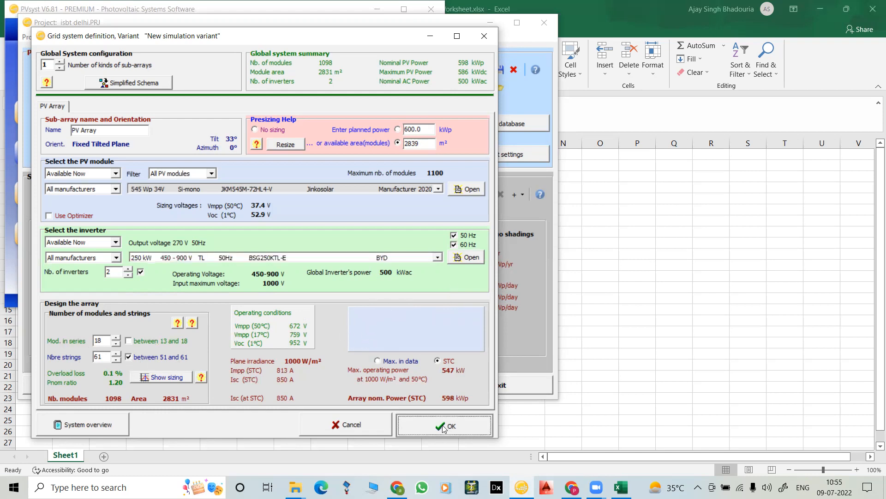
# Try a lower temperature of -10 °C for the absolute voltage limit, save the project and review the array's operating conditions.
pyautogui.click(505, 155)
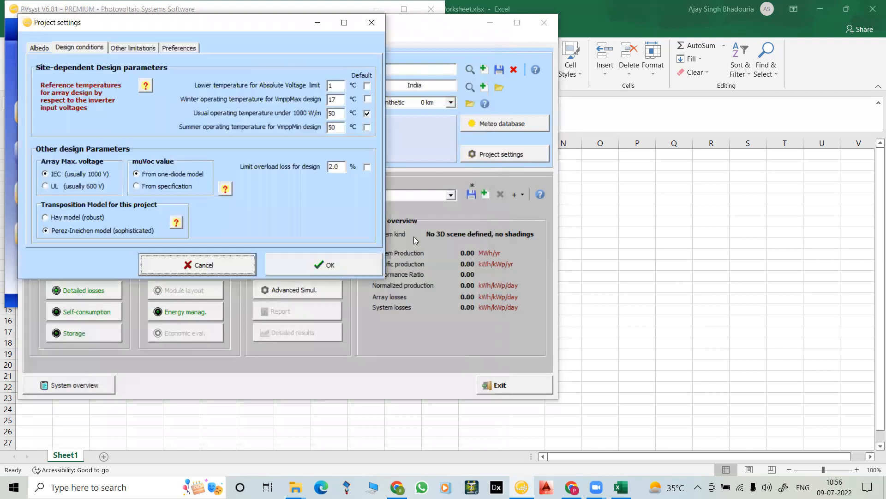
pyautogui.moveTo(341, 86); pyautogui.dragTo(289, 91)
pyautogui.write('-10')
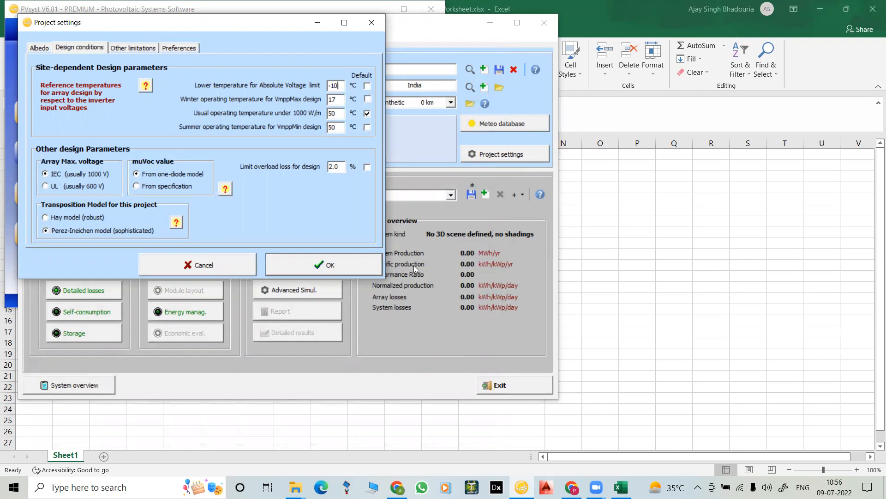
pyautogui.click(350, 266)
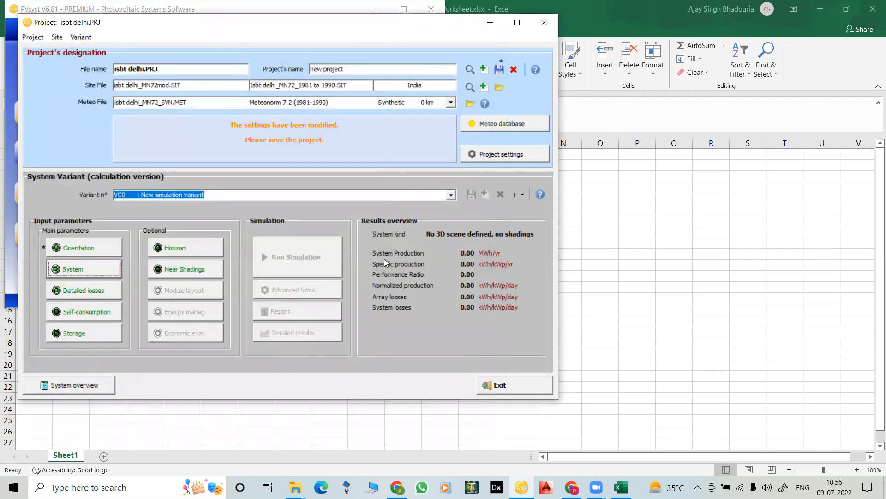
pyautogui.click(95, 271)
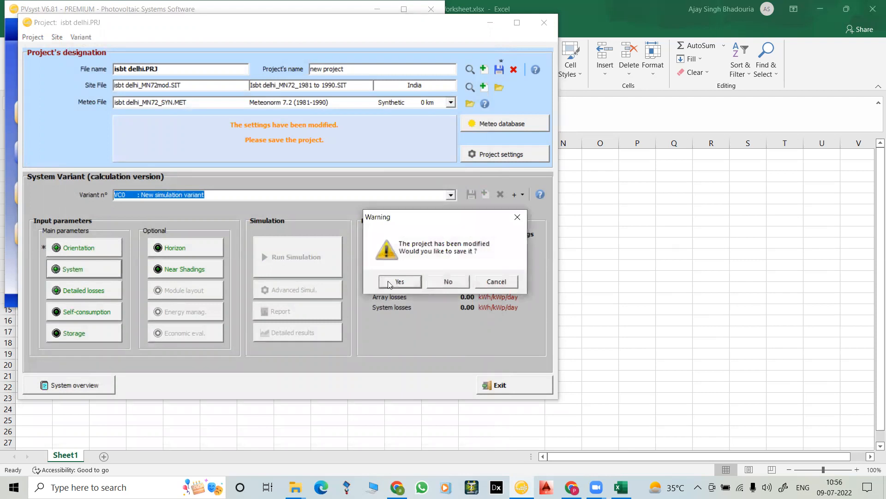
pyautogui.click(400, 281)
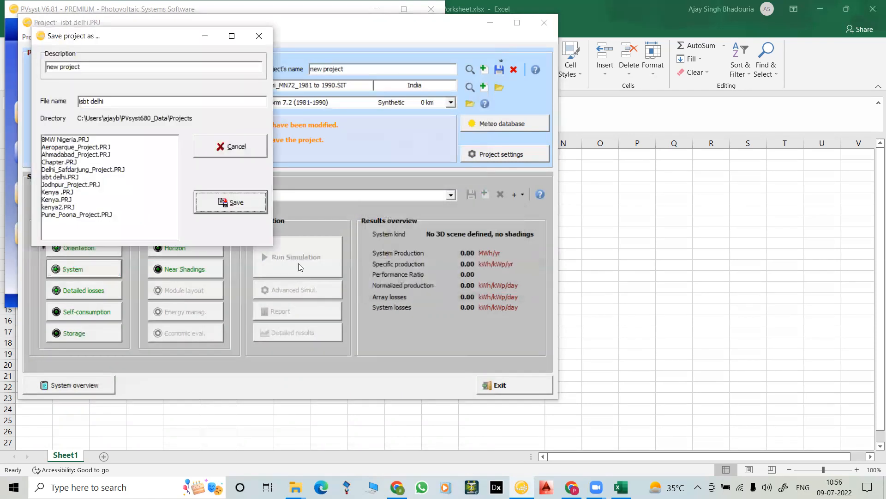
pyautogui.click(229, 205)
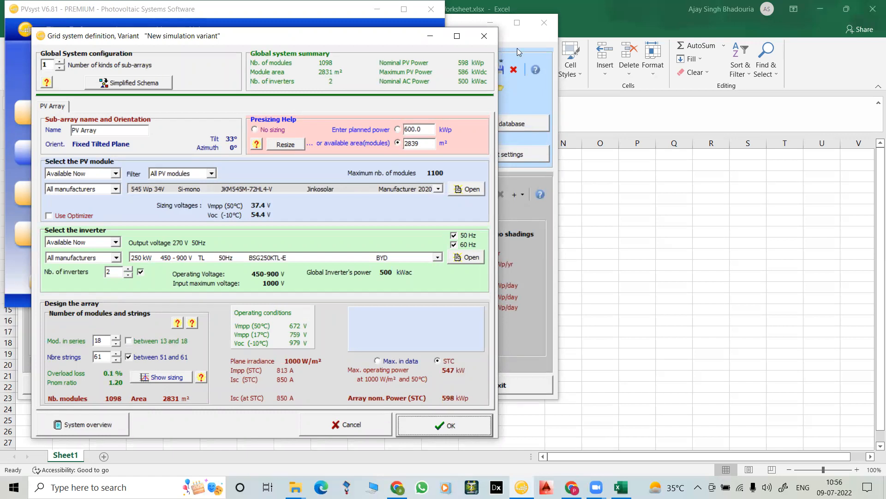
pyautogui.click(486, 37)
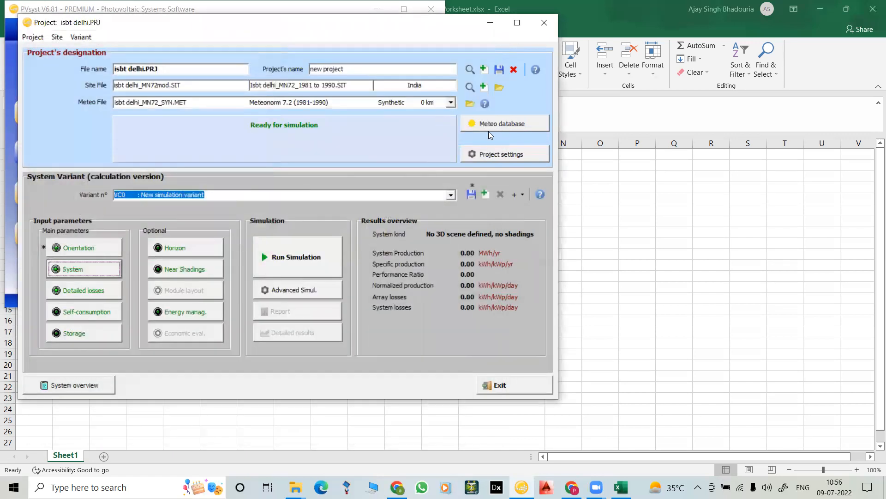
# Try 1 °C for the absolute voltage limit and 30 °C for winter VmppMax design, save the project and review the array's operating voltages.
pyautogui.click(490, 125)
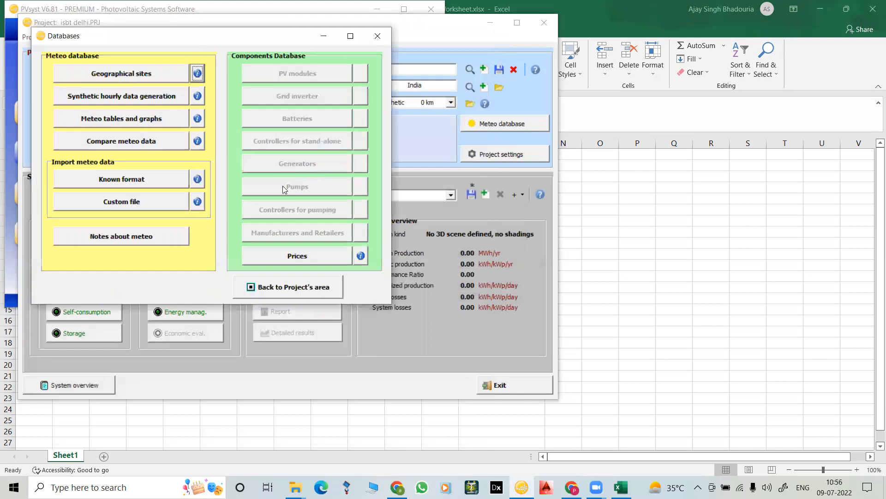
pyautogui.click(379, 36)
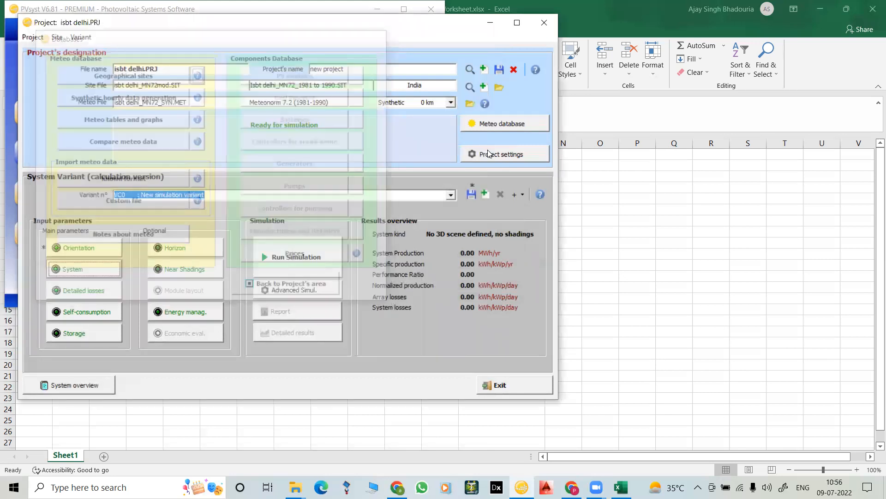
pyautogui.click(490, 154)
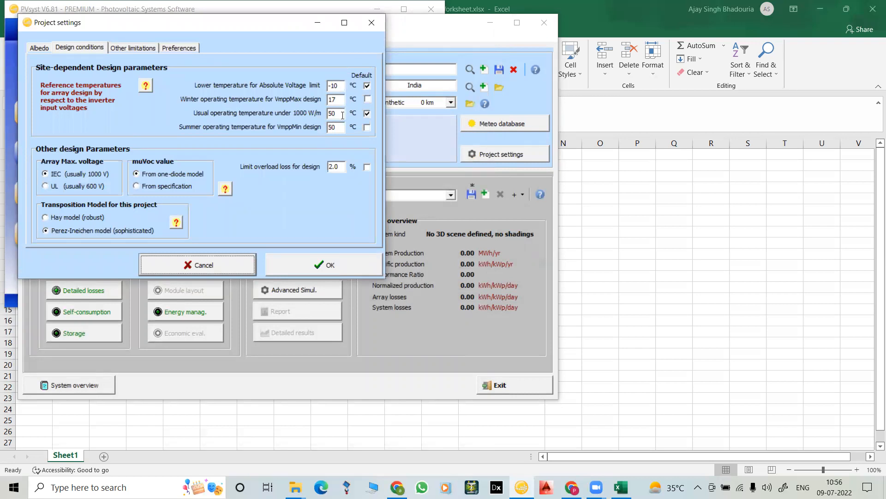
pyautogui.moveTo(339, 86); pyautogui.dragTo(310, 89)
pyautogui.write('1')
pyautogui.press('Tab')
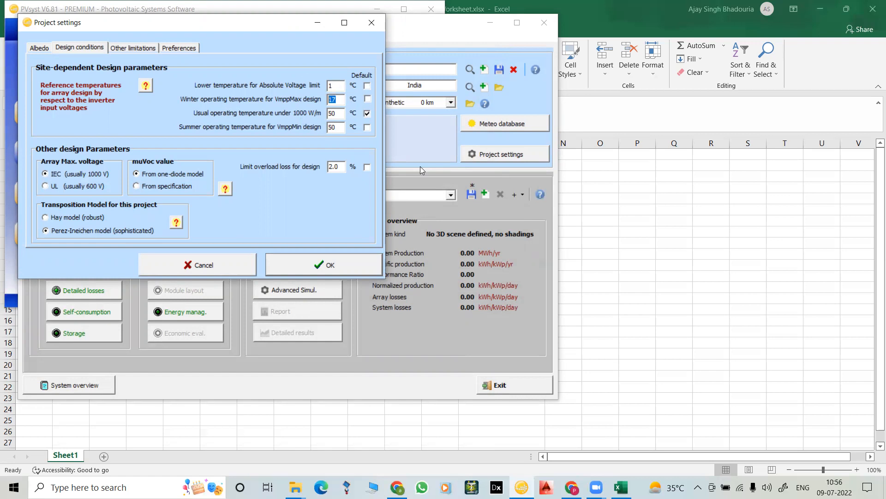
pyautogui.write('30')
pyautogui.click(327, 267)
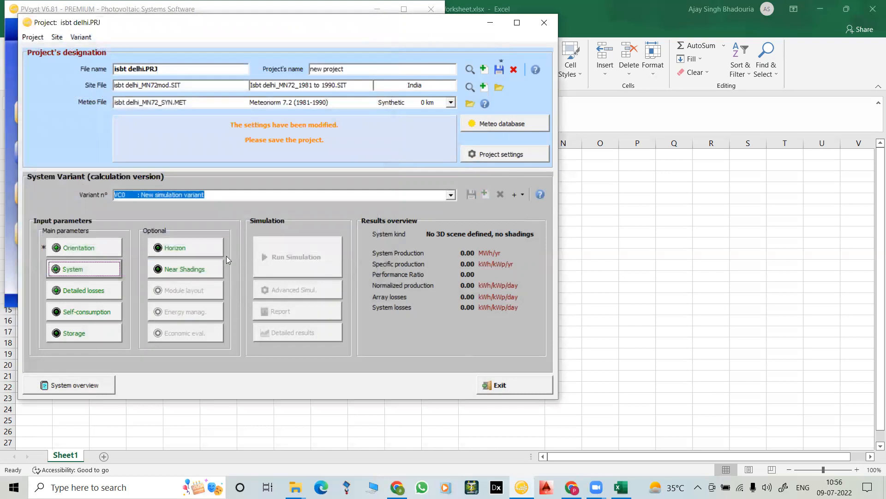
pyautogui.click(499, 67)
pyautogui.click(215, 206)
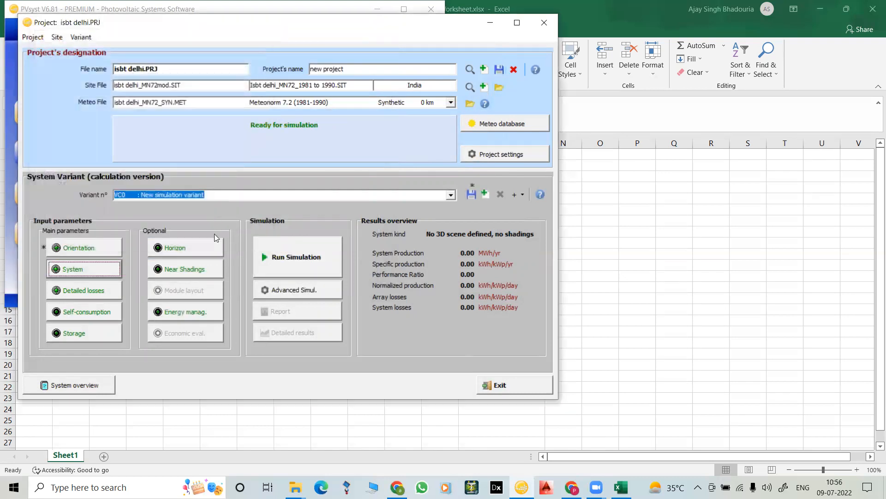
pyautogui.click(96, 268)
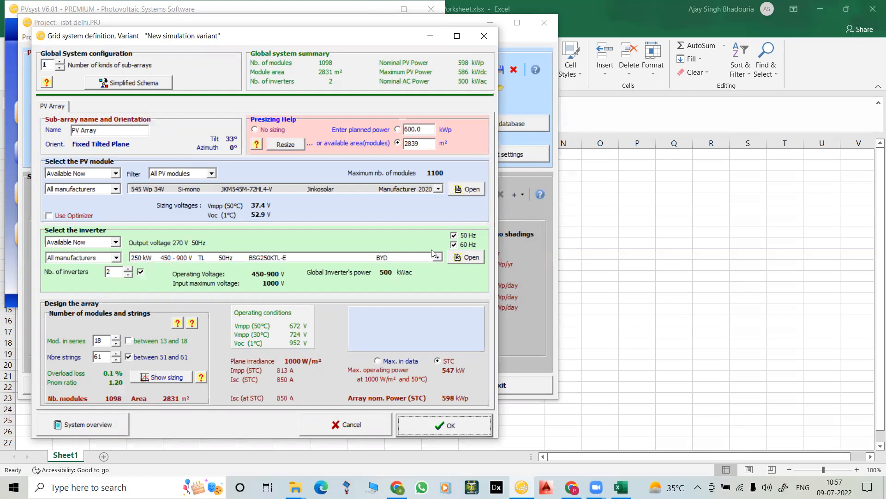
pyautogui.click(452, 430)
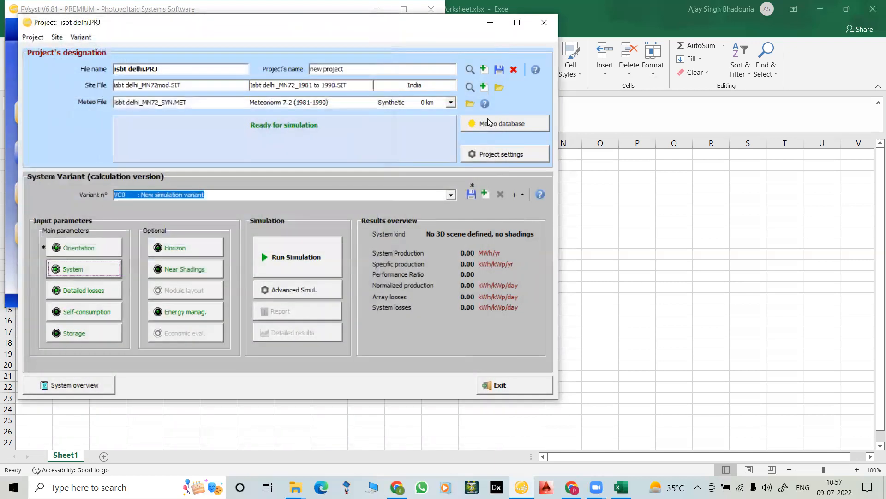
# Set the winter VmppMax design temperature to 17 °C and the usual operating temperature to 30 °C, save the project and review the array.
pyautogui.click(484, 153)
pyautogui.doubleClick(335, 99)
pyautogui.write('17')
pyautogui.click(339, 114)
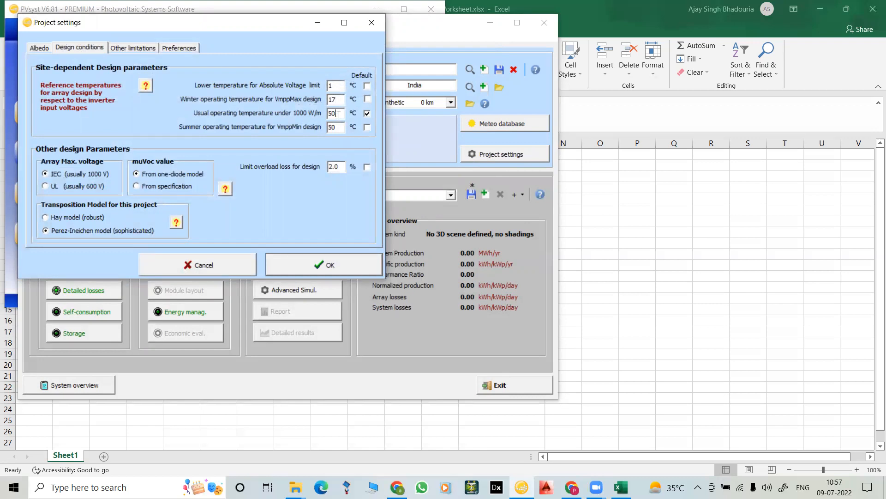
pyautogui.doubleClick(333, 114)
pyautogui.write('30')
pyautogui.click(319, 264)
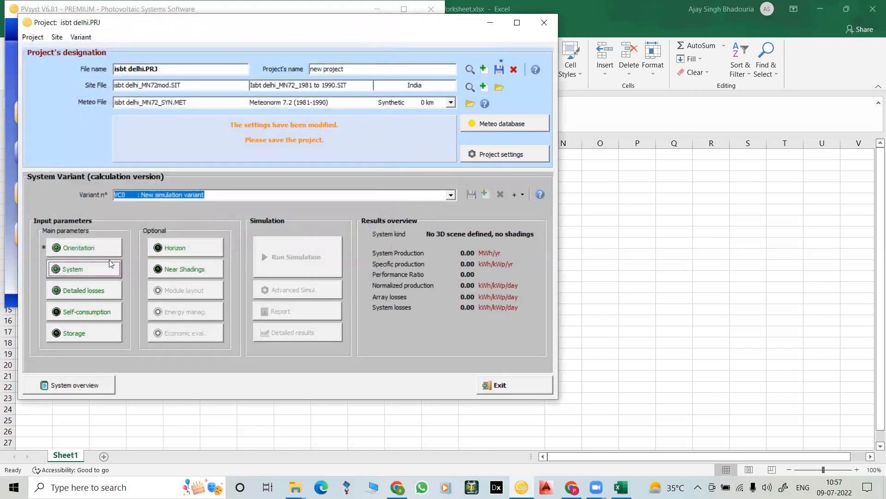
pyautogui.click(93, 270)
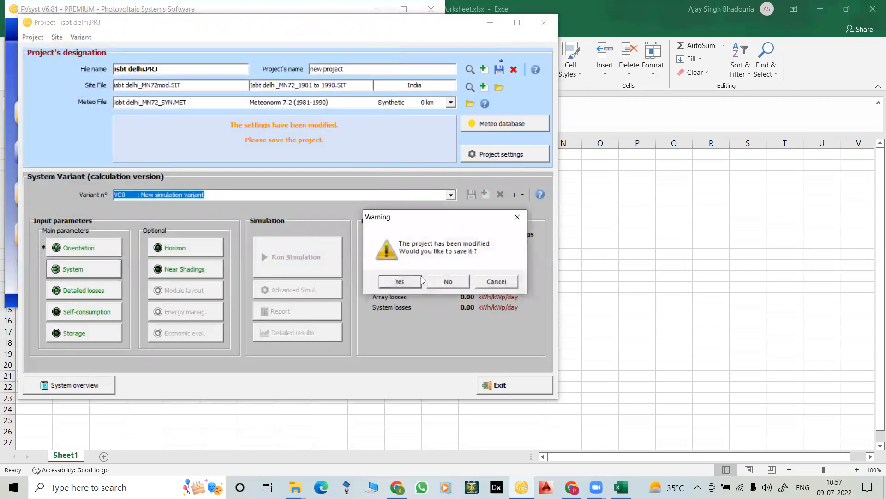
pyautogui.click(402, 282)
pyautogui.click(245, 211)
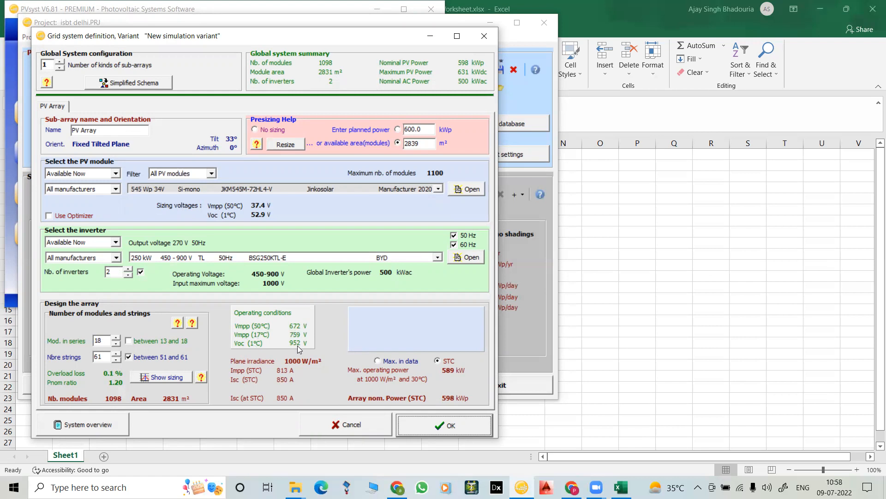
pyautogui.click(421, 426)
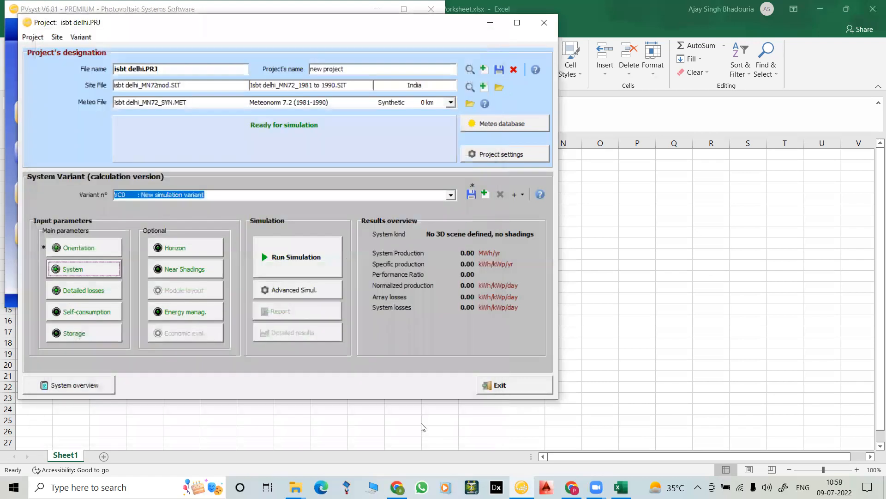
# Try a lower temperature of 15 °C for the absolute voltage limit, save the project and check the array's operating conditions.
pyautogui.click(498, 155)
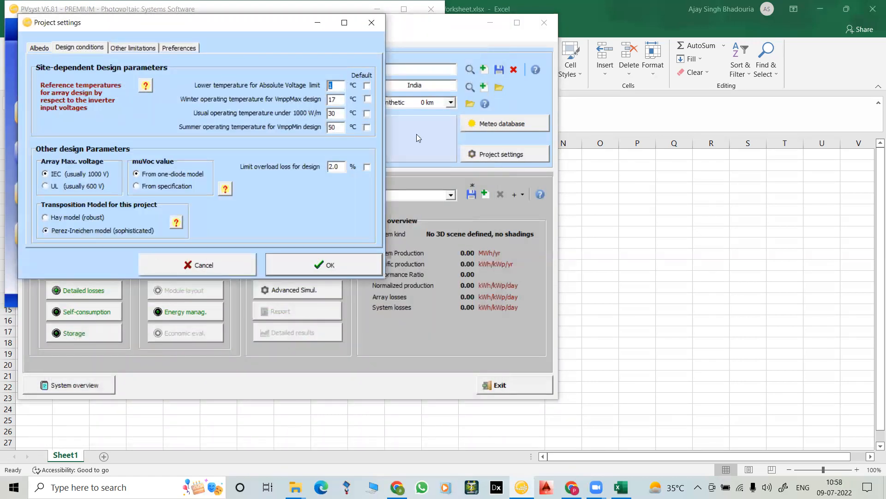
pyautogui.write('15')
pyautogui.click(331, 264)
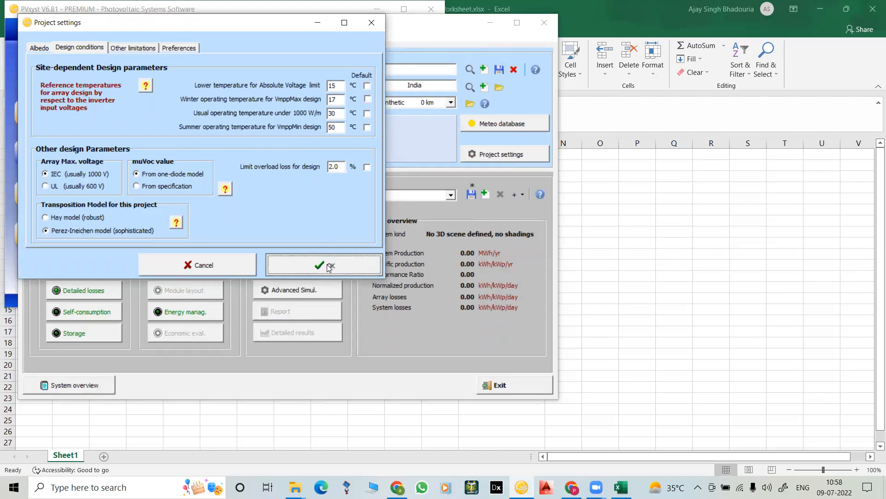
pyautogui.click(500, 71)
pyautogui.click(231, 202)
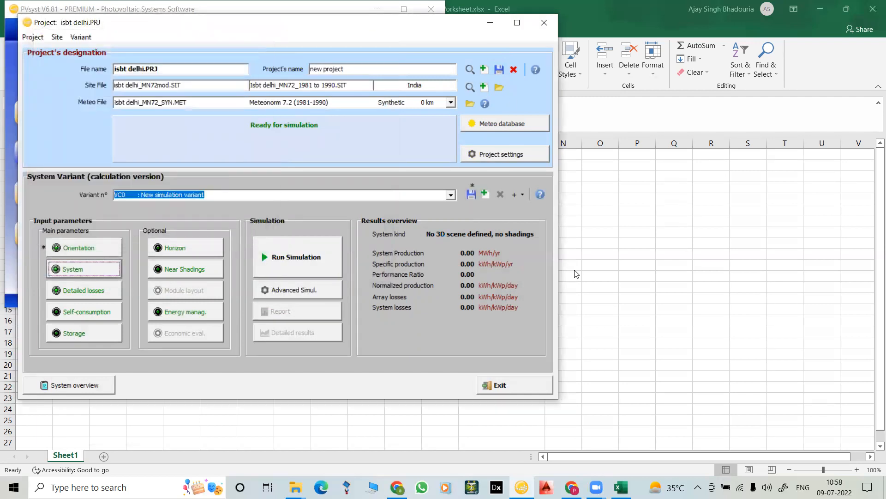
pyautogui.click(312, 290)
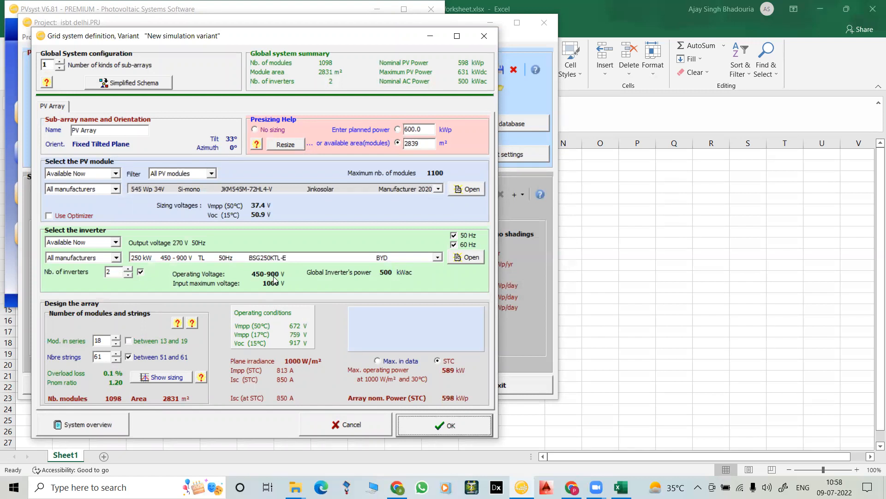
pyautogui.click(427, 425)
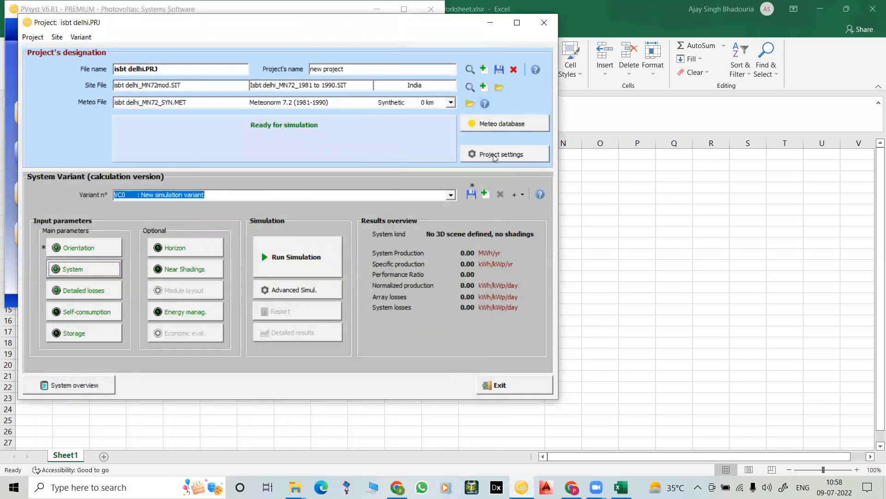
# Set the lower temperature for the absolute voltage limit to 30 °C, save the project and reopen the grid system definition.
pyautogui.click(494, 156)
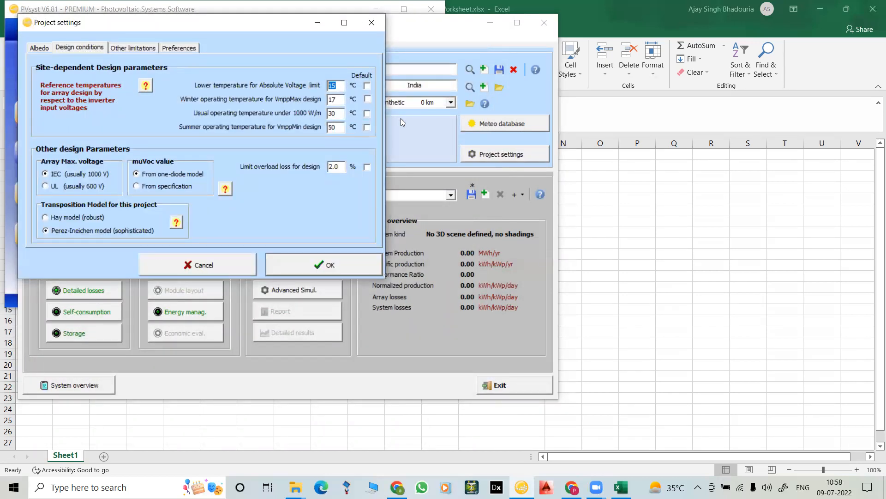
pyautogui.write('30')
pyautogui.click(322, 261)
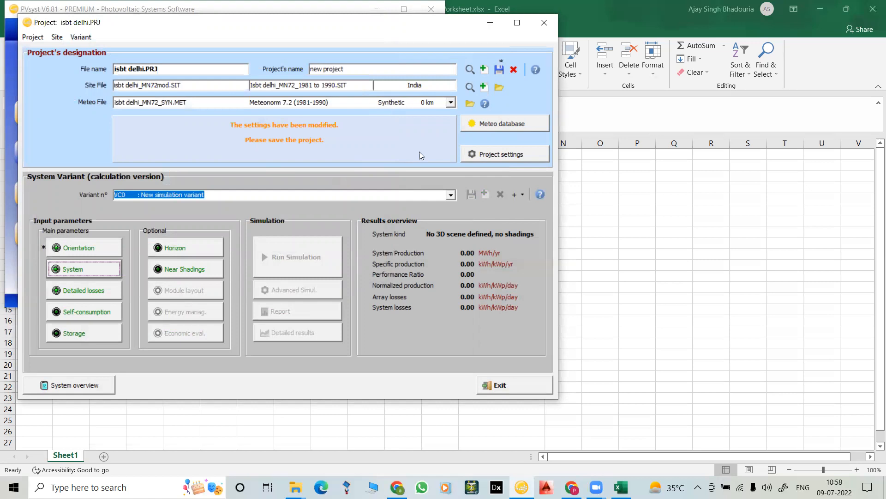
pyautogui.click(499, 69)
pyautogui.click(230, 200)
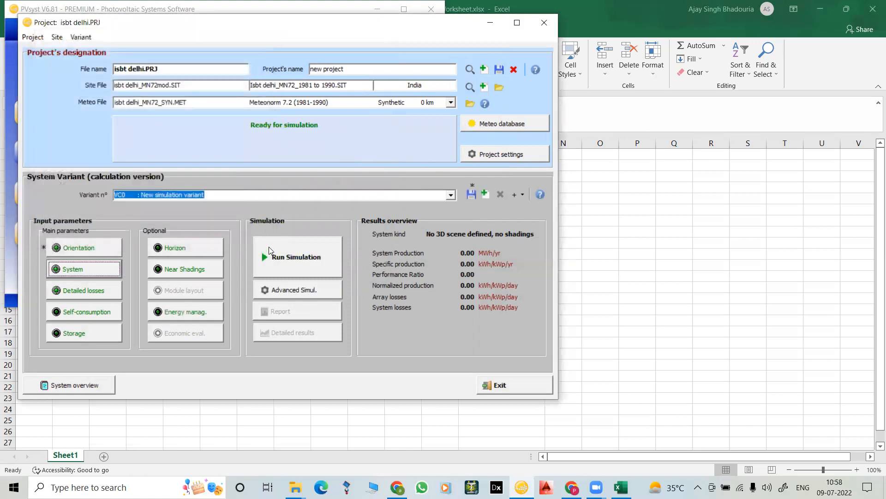
pyautogui.click(83, 271)
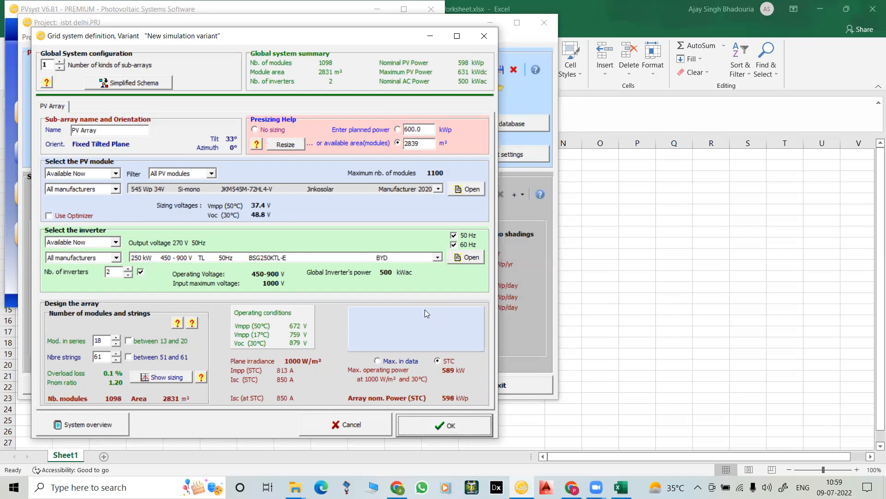
# Try a lower temperature of -20 °C for the absolute voltage limit, save the project and check the array's operating conditions in the grid system definition.
pyautogui.click(107, 342)
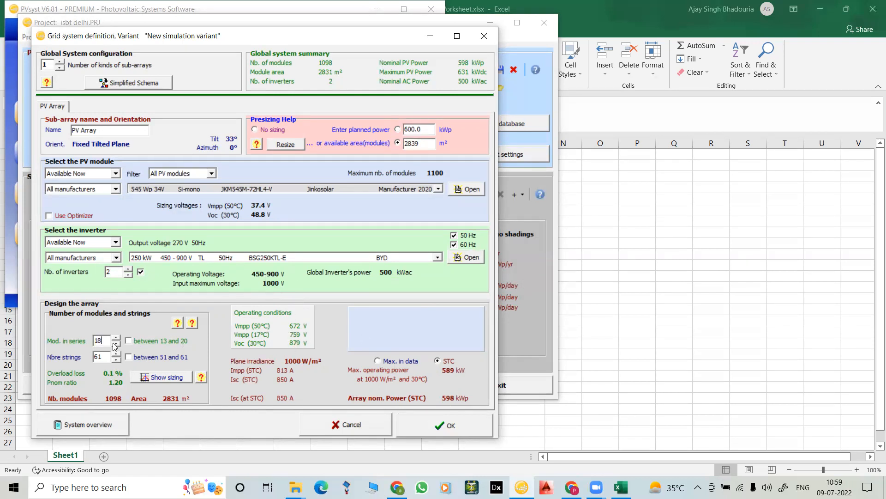
pyautogui.click(426, 426)
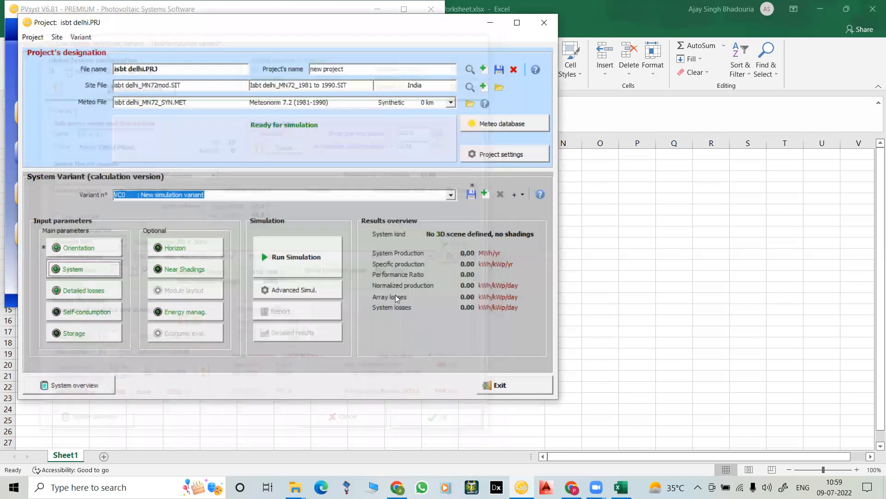
pyautogui.click(501, 154)
pyautogui.click(344, 86)
pyautogui.write('-20')
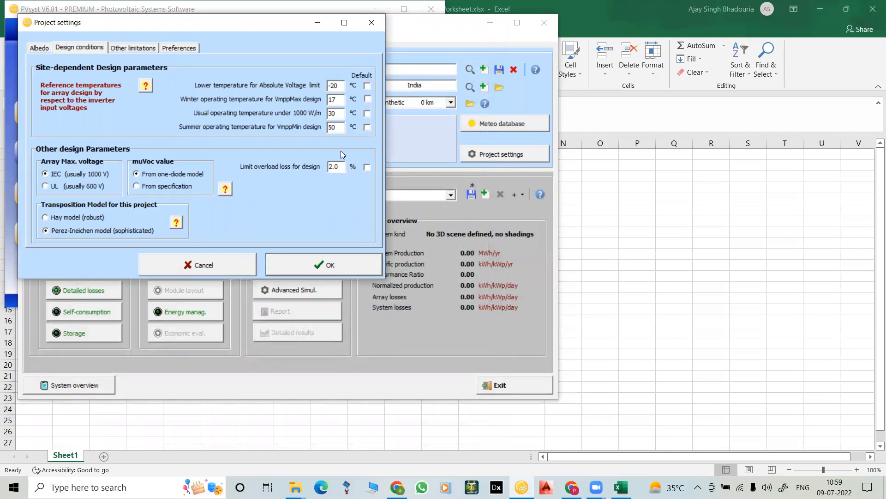
pyautogui.click(352, 265)
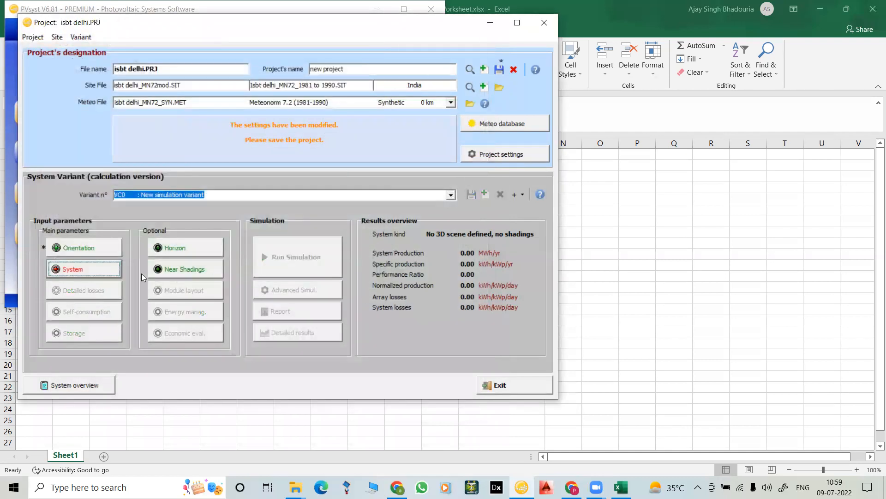
pyautogui.click(499, 69)
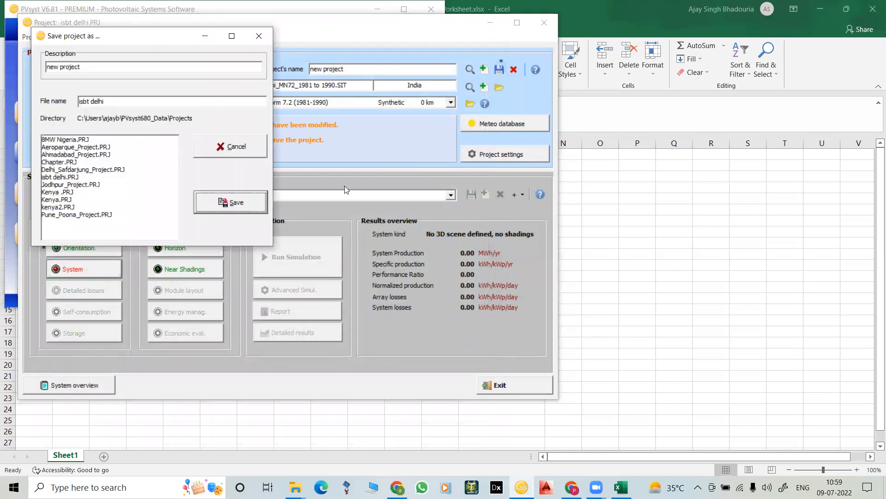
pyautogui.click(266, 201)
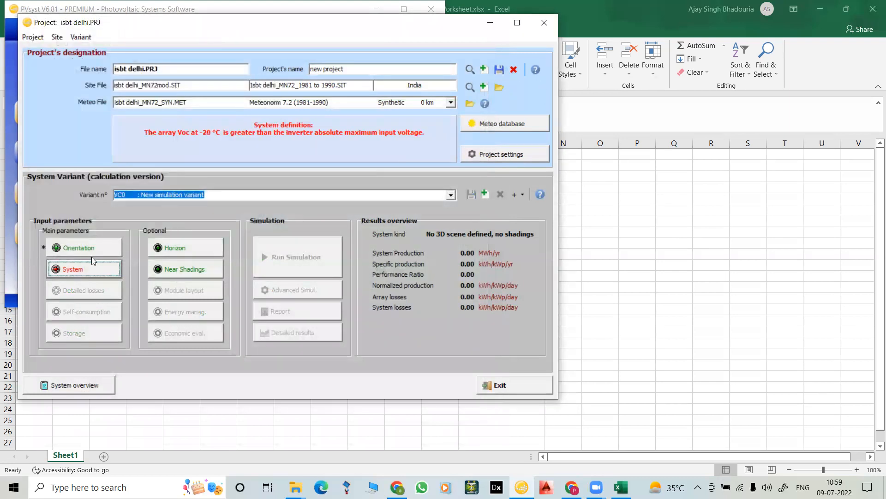
pyautogui.click(84, 268)
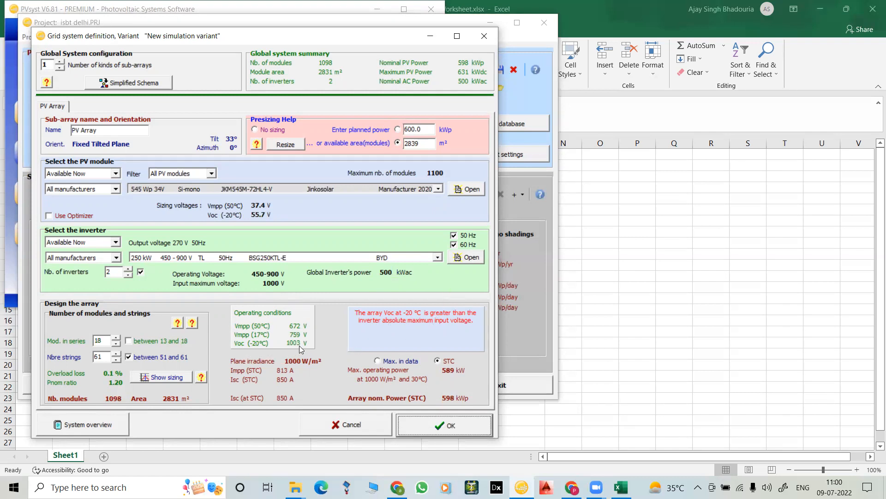
pyautogui.click(424, 430)
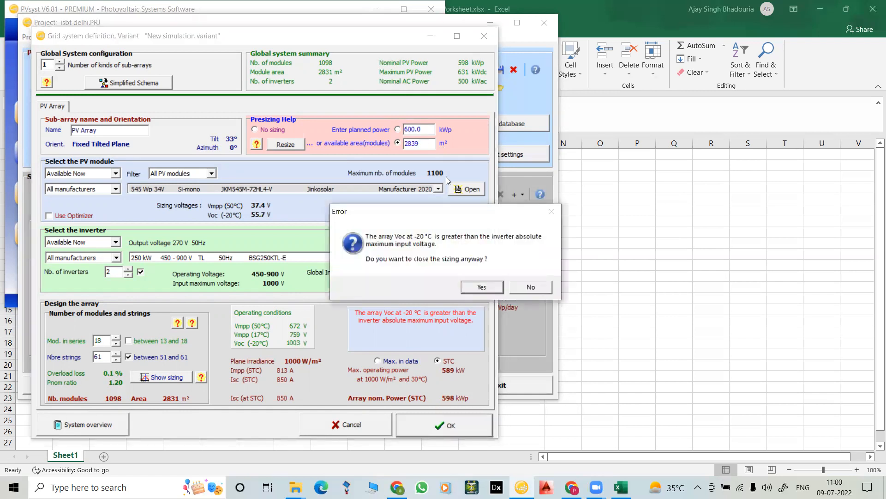
pyautogui.click(537, 287)
pyautogui.click(485, 35)
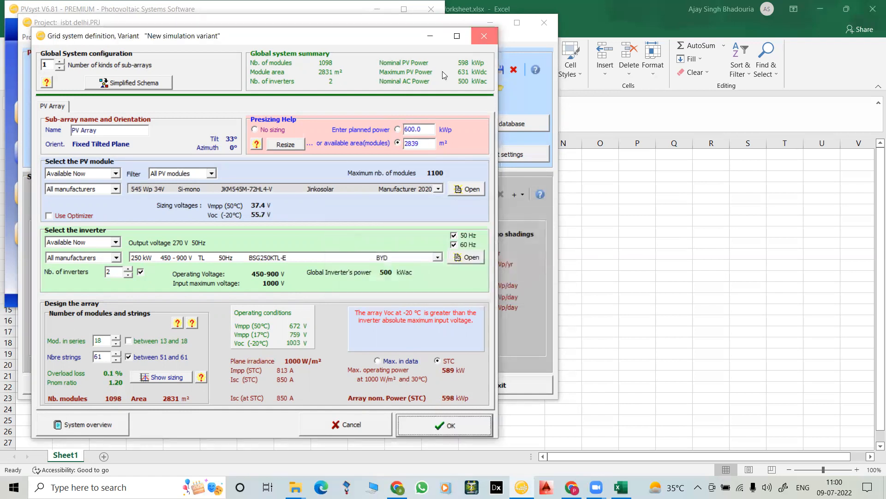
# Set the lower temperature for the absolute voltage limit to 1 °C, save the project and accept the grid system definition.
pyautogui.click(500, 154)
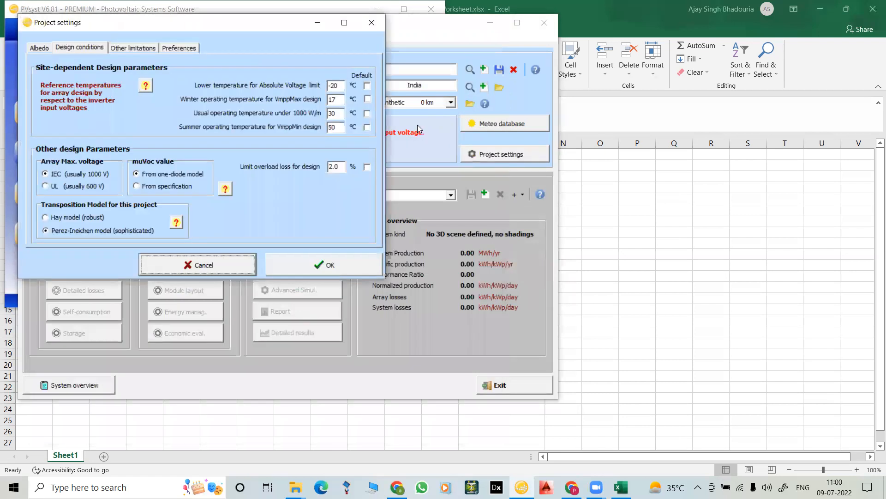
pyautogui.doubleClick(346, 86)
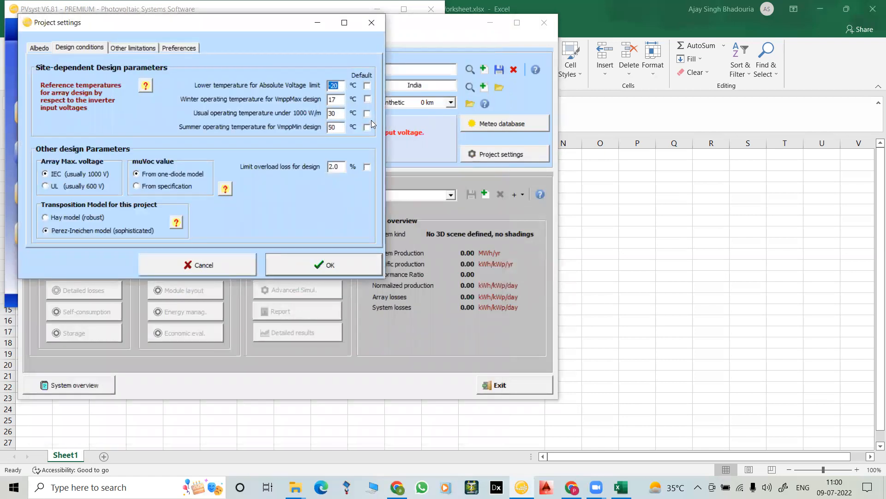
pyautogui.click(342, 267)
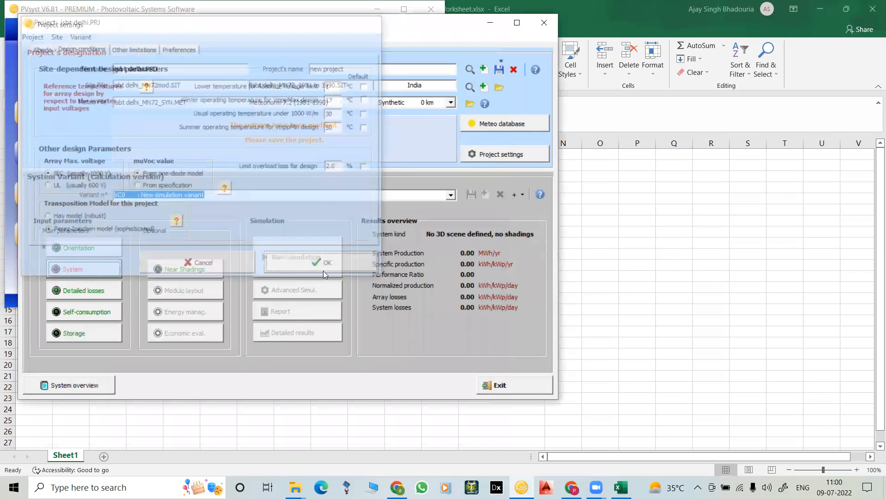
pyautogui.click(94, 272)
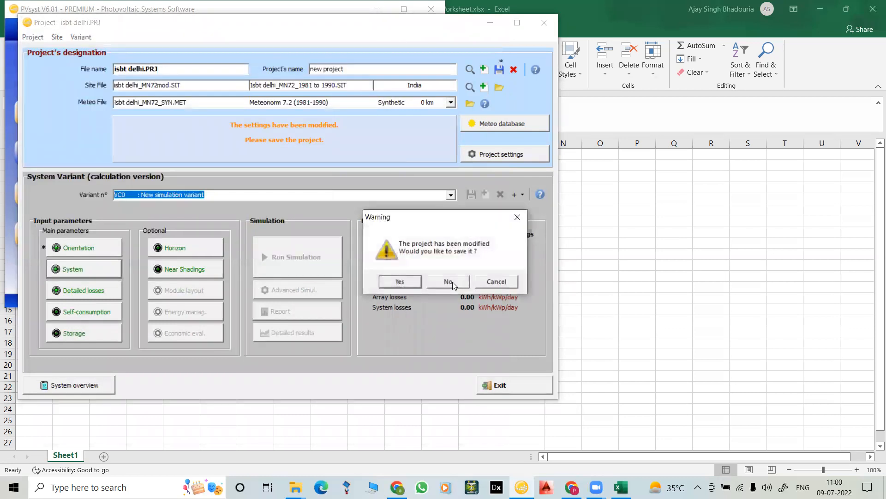
pyautogui.click(408, 281)
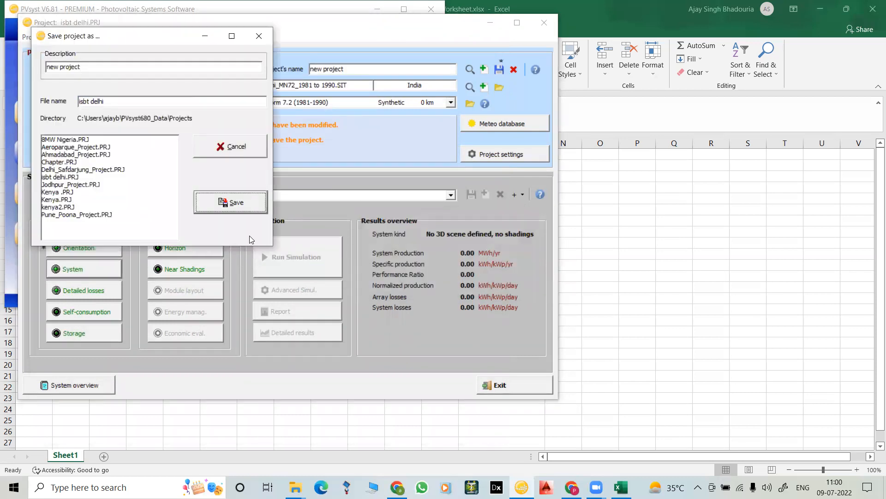
pyautogui.click(221, 201)
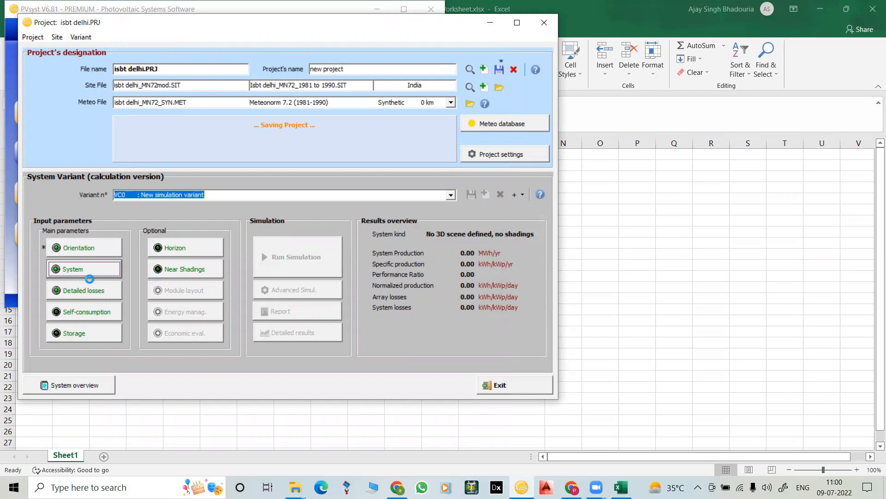
pyautogui.click(90, 279)
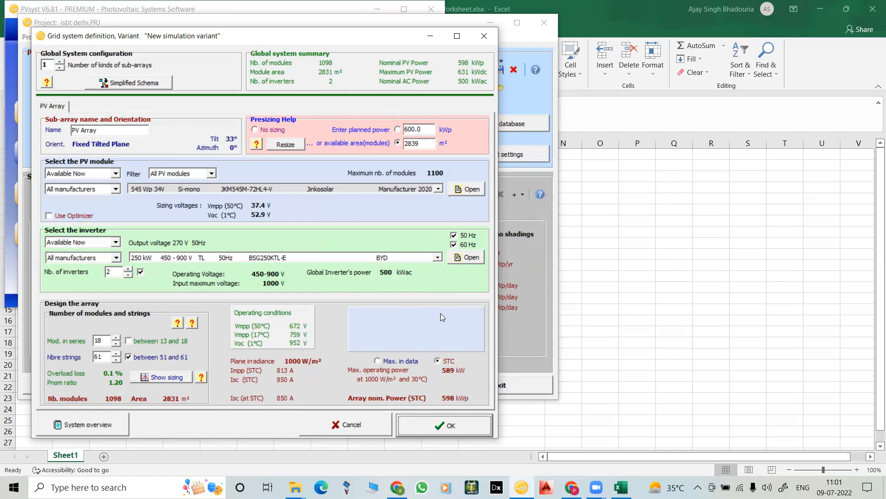
pyautogui.click(447, 426)
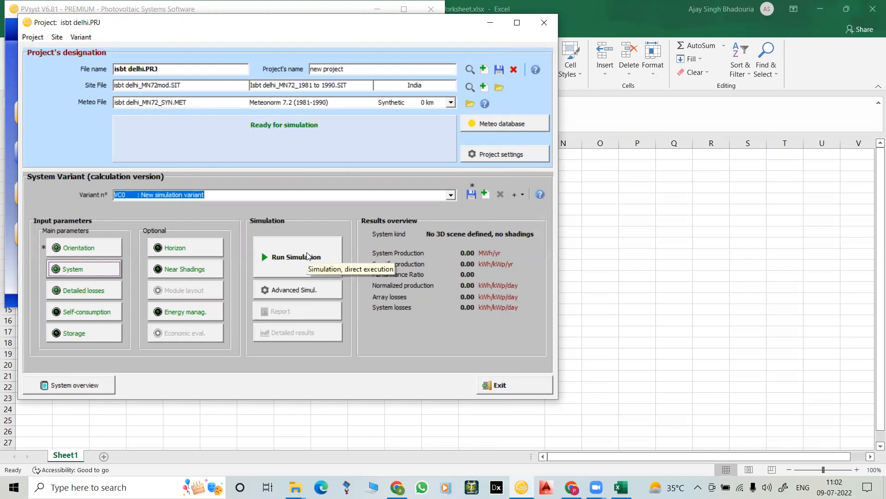
# In the detailed losses, set the field thermal loss factor to the default for "Free" mounted modules with air circulation.
pyautogui.click(63, 291)
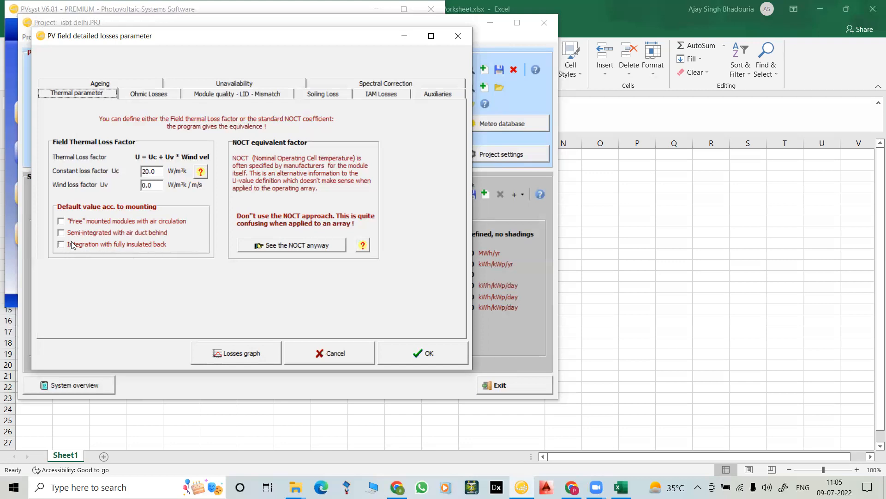
pyautogui.click(63, 221)
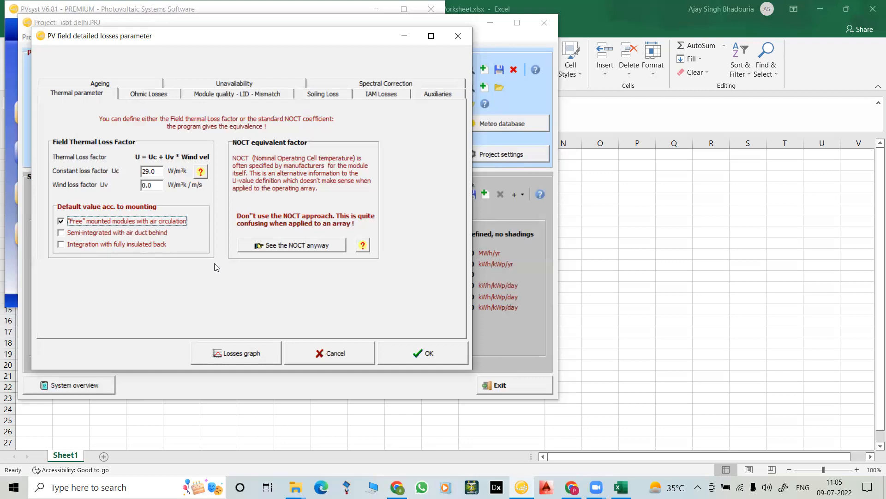
# Open the detailed computation of the array's DC ohmic losses and set the string module connections' wire section to 6 mm².
pyautogui.click(154, 95)
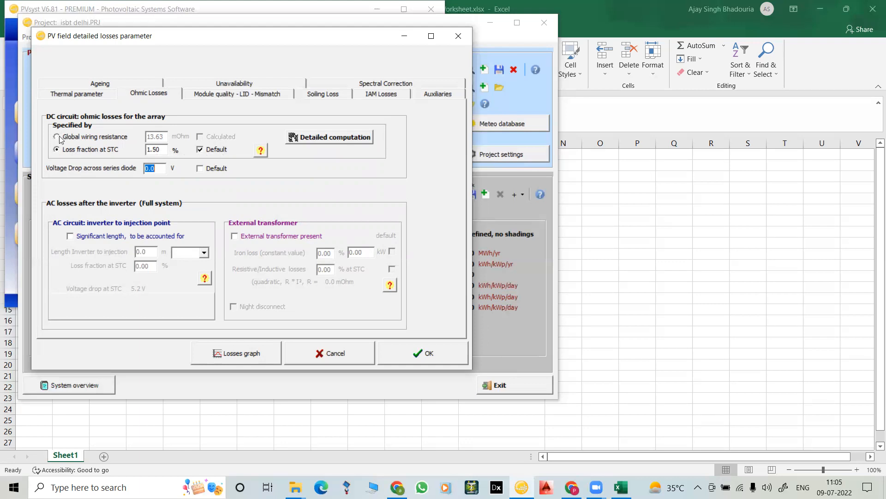
pyautogui.click(312, 137)
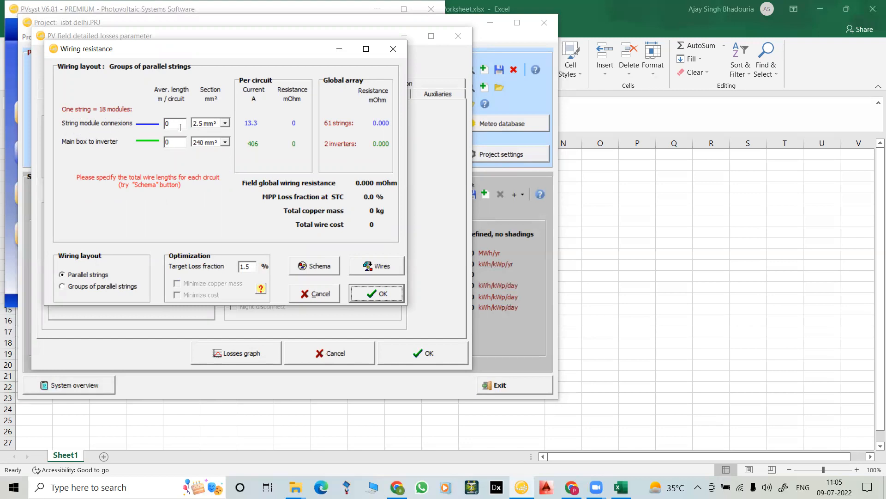
pyautogui.click(225, 124)
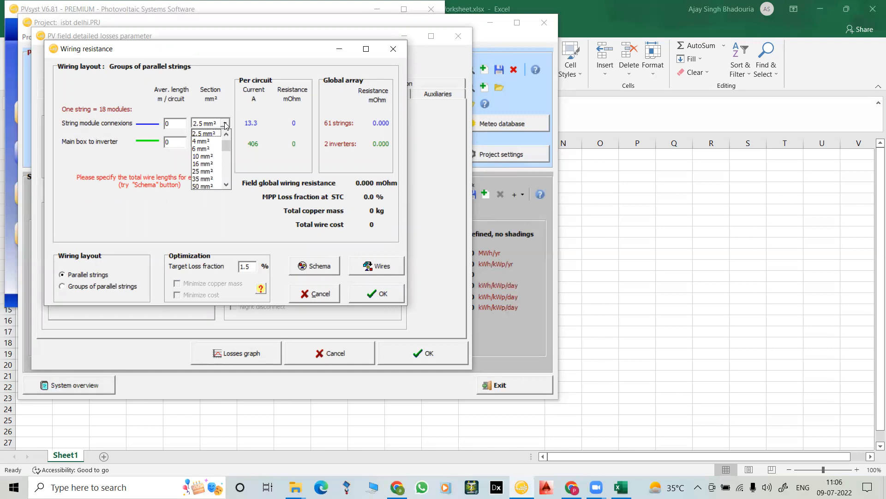
pyautogui.click(209, 146)
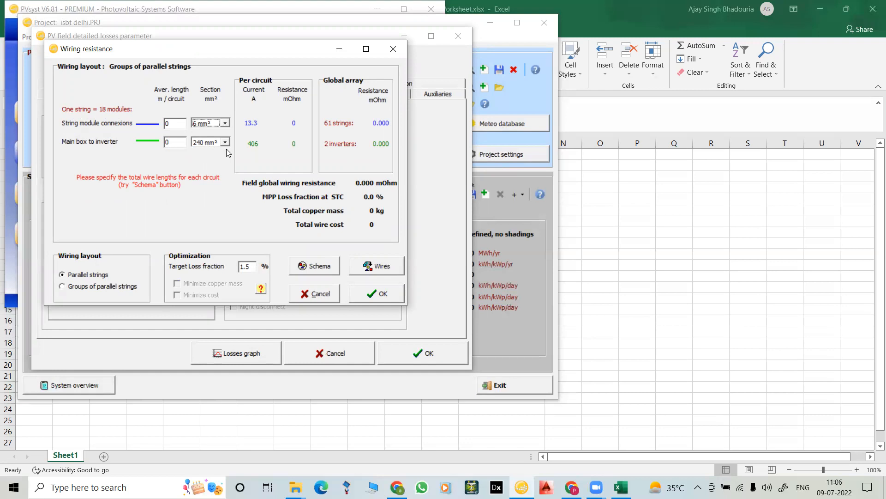
pyautogui.click(171, 124)
pyautogui.click(217, 123)
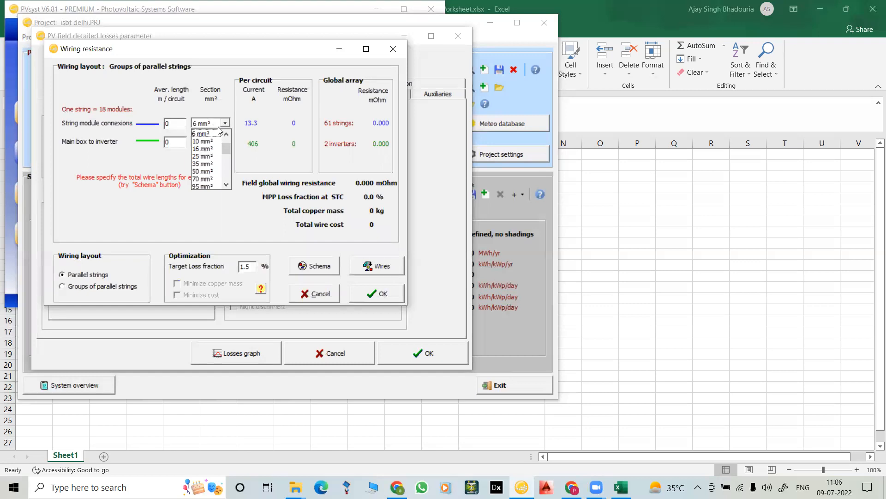
pyautogui.click(212, 135)
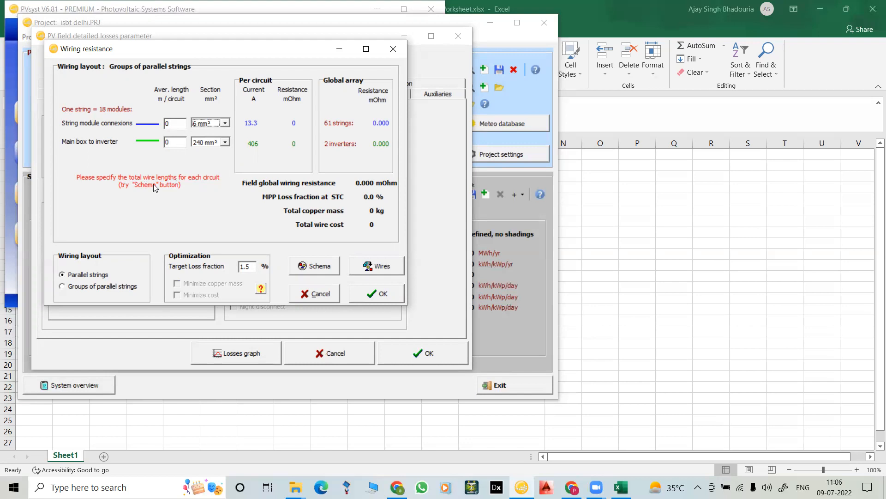
# Set the average wire length to 3 m for the string module connections and 30 m from main box to inverter.
pyautogui.click(181, 123)
pyautogui.write('2.5')
pyautogui.click(174, 141)
pyautogui.write('30')
pyautogui.click(175, 124)
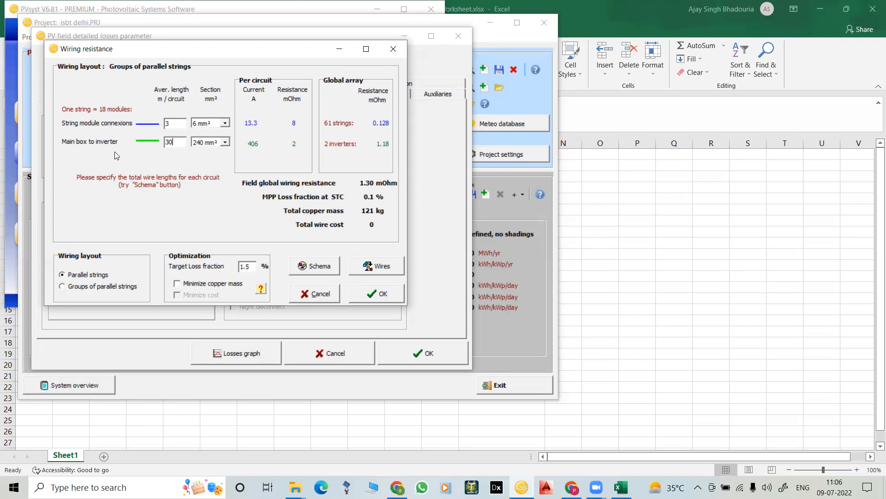
# View the wiring schema, try the Groups of parallel strings layout and return to Parallel strings.
pyautogui.click(304, 268)
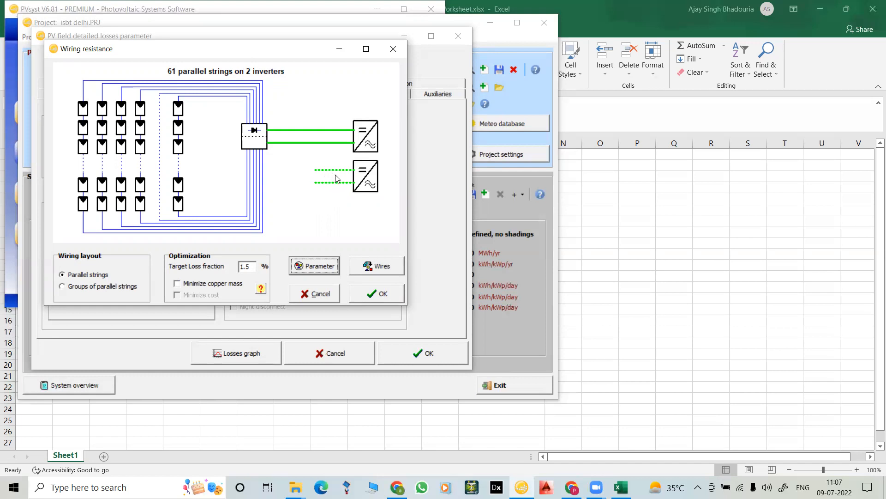
pyautogui.click(318, 264)
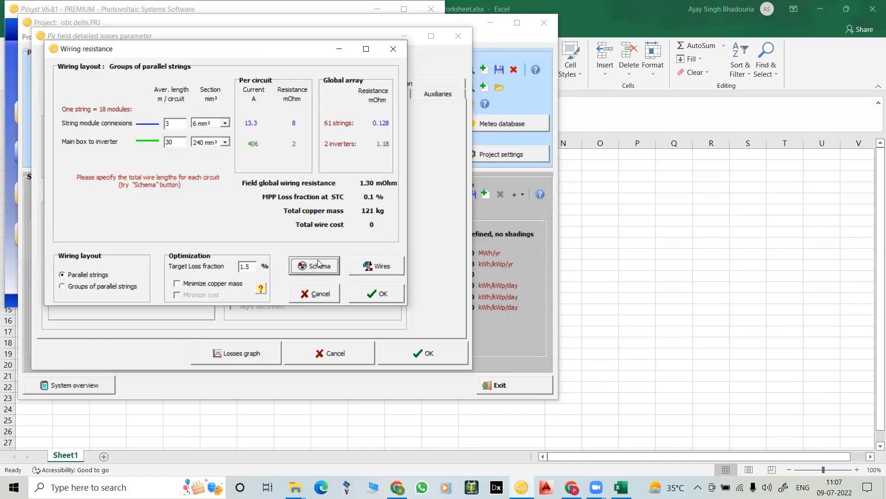
pyautogui.click(180, 145)
pyautogui.click(60, 286)
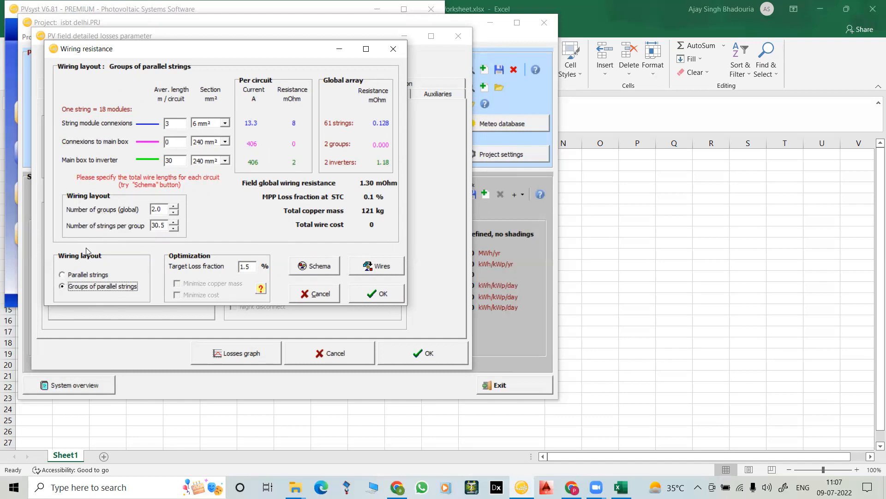
pyautogui.click(62, 275)
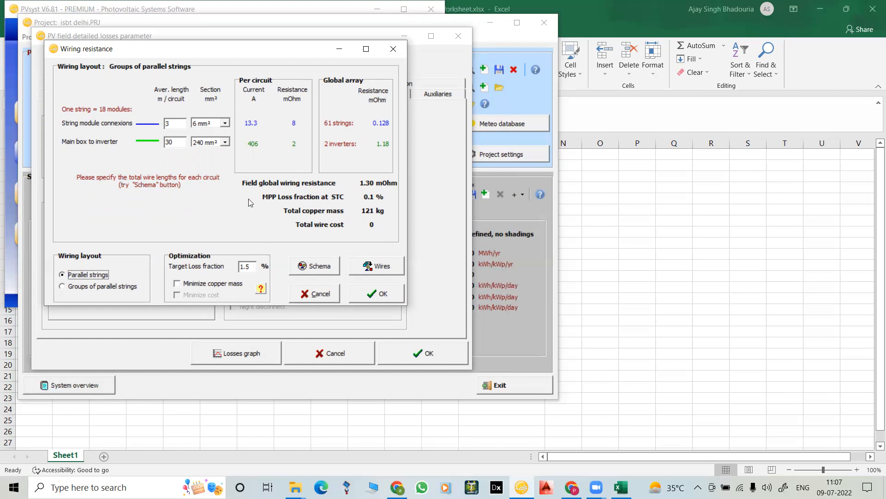
# Review the schema of the parallel strings wiring and the wire properties, including section, resistance and price per metre.
pyautogui.click(312, 267)
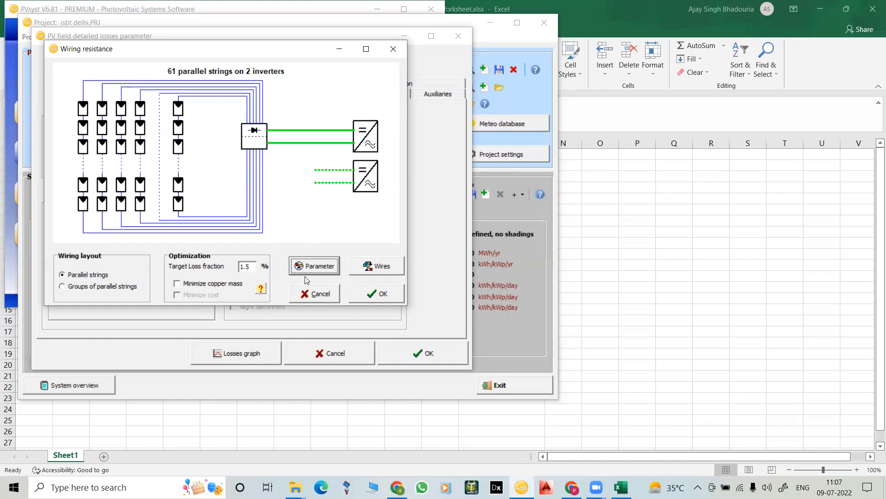
pyautogui.click(369, 267)
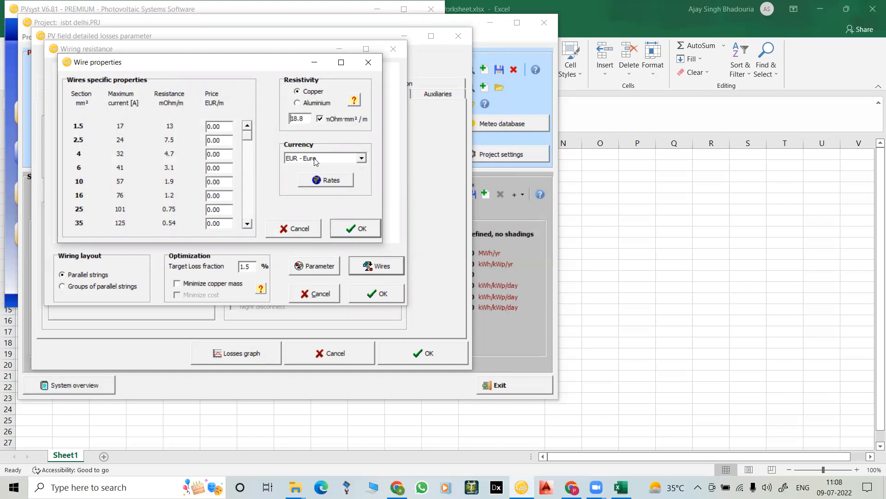
pyautogui.click(350, 229)
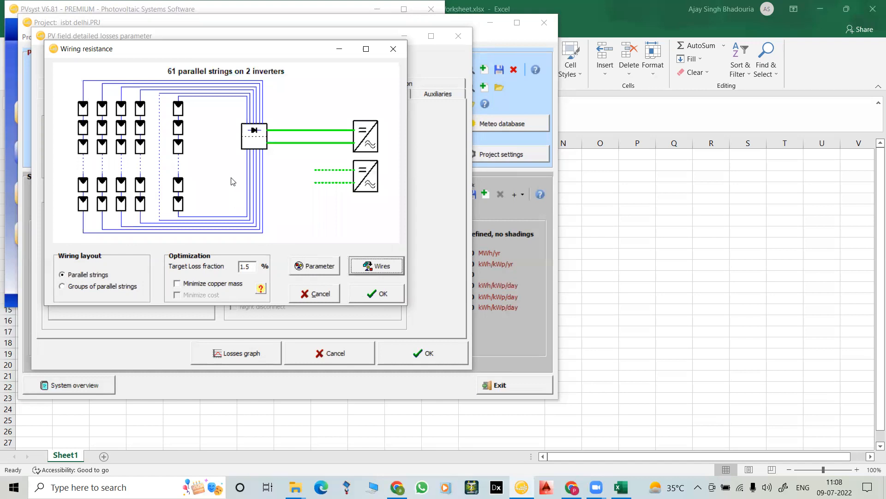
pyautogui.click(385, 269)
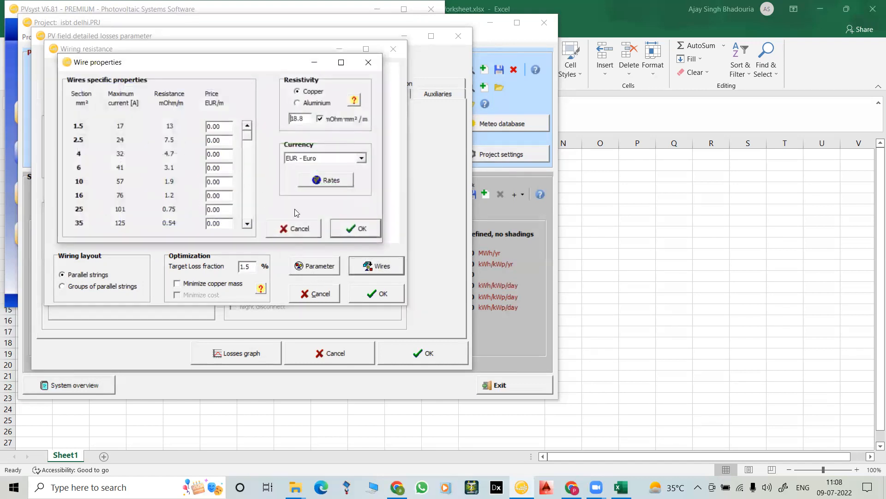
pyautogui.click(343, 231)
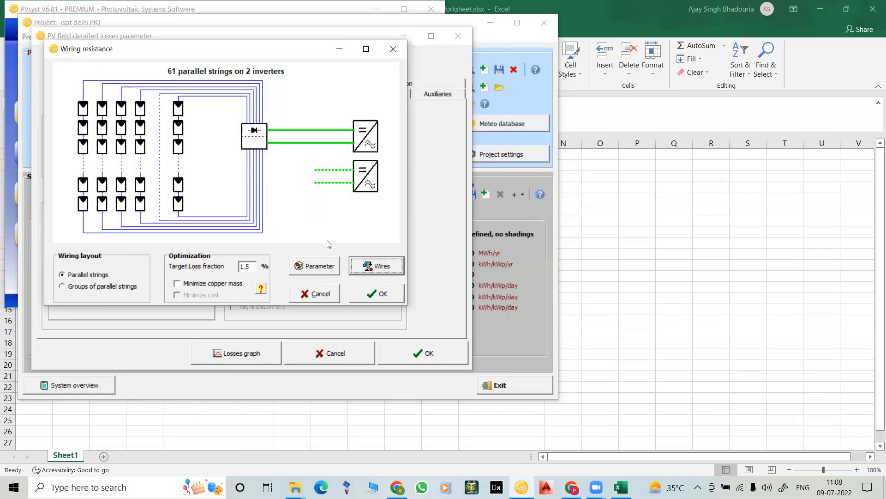
# Turn on copper mass minimization for the array wiring, check the schema and wire properties, and accept the detailed computation.
pyautogui.click(325, 266)
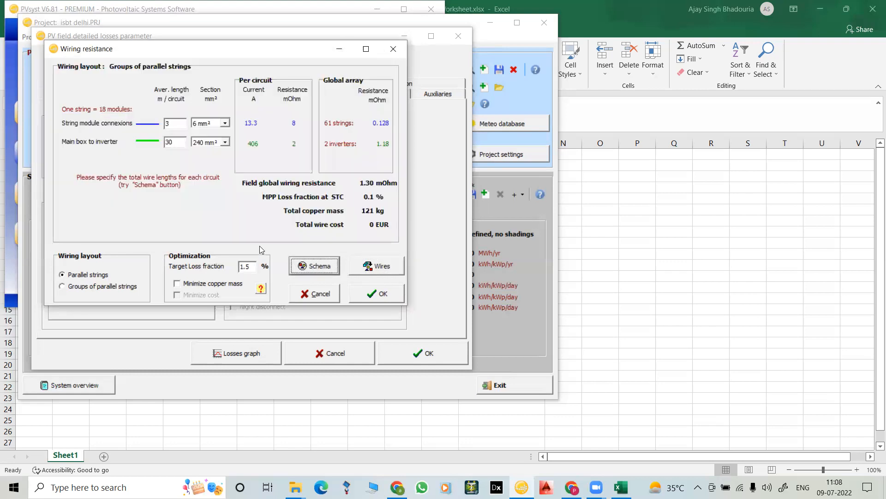
pyautogui.click(319, 267)
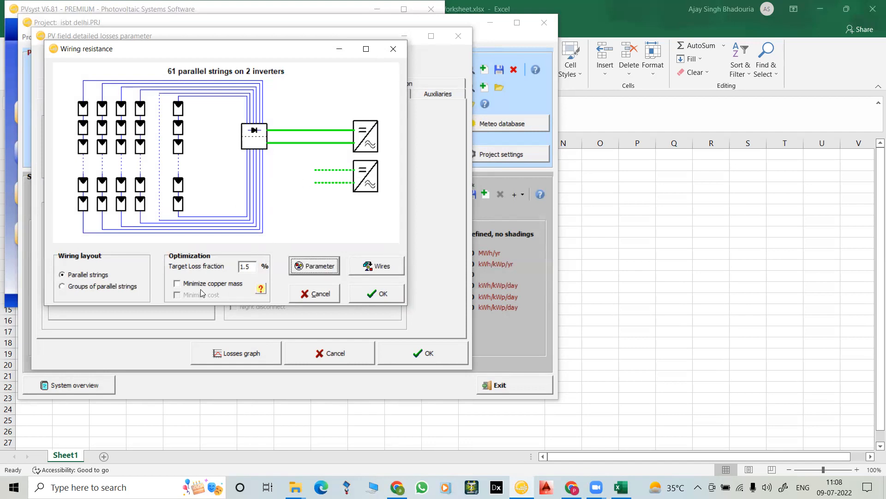
pyautogui.click(179, 284)
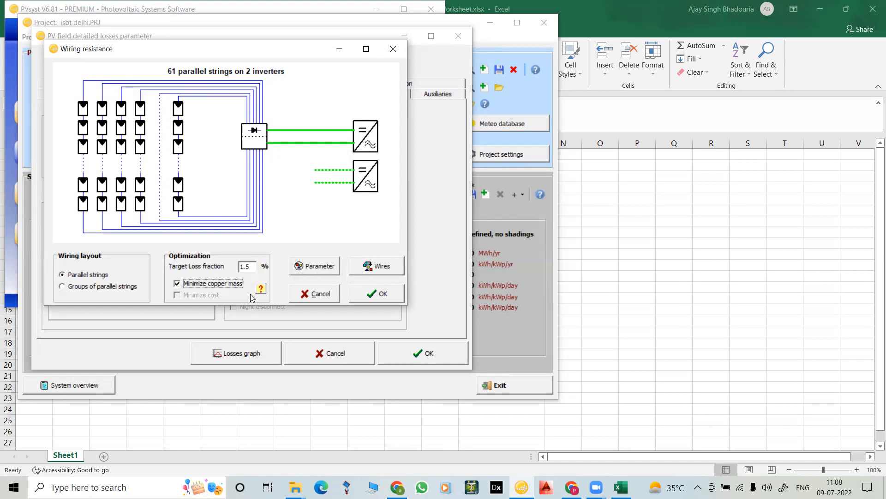
pyautogui.click(381, 267)
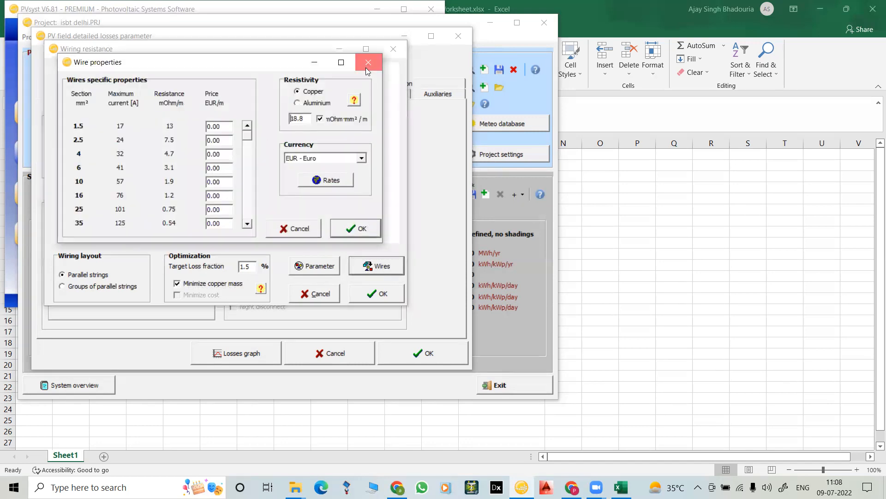
pyautogui.click(368, 62)
pyautogui.click(363, 294)
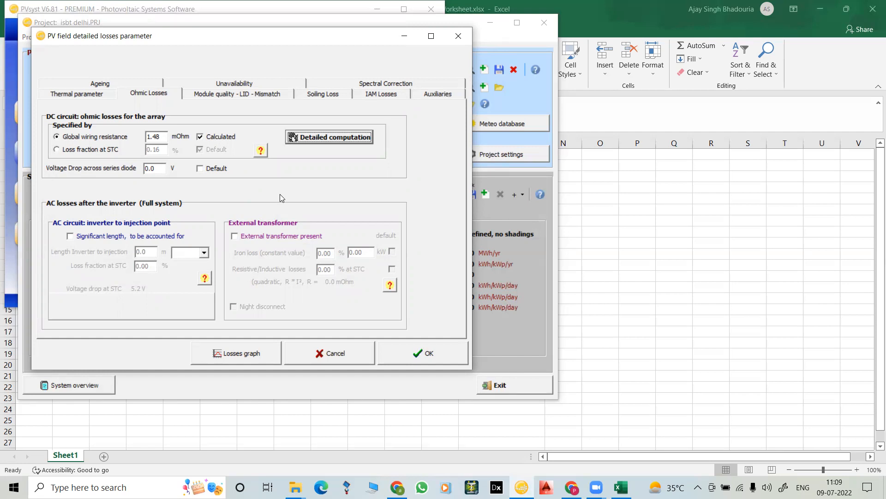
# Apply the default 0.7 V series diode drop and account for a 200 m AC circuit from inverter to injection point.
pyautogui.click(200, 169)
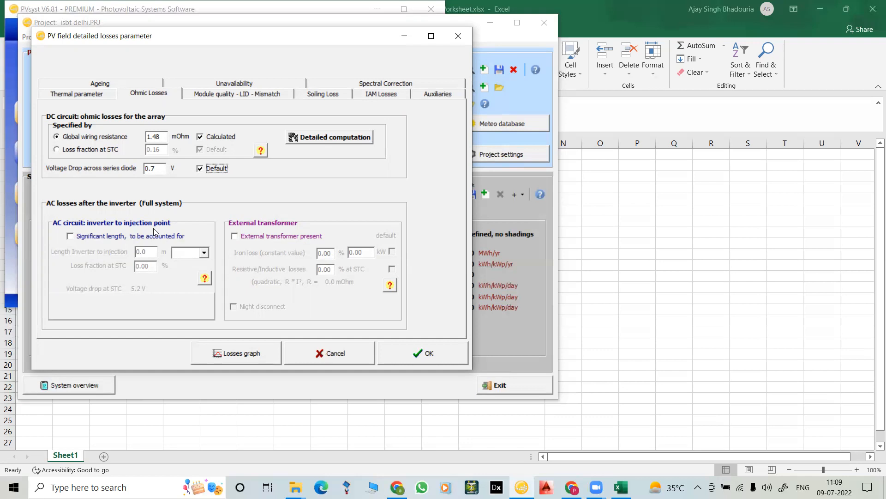
pyautogui.click(73, 236)
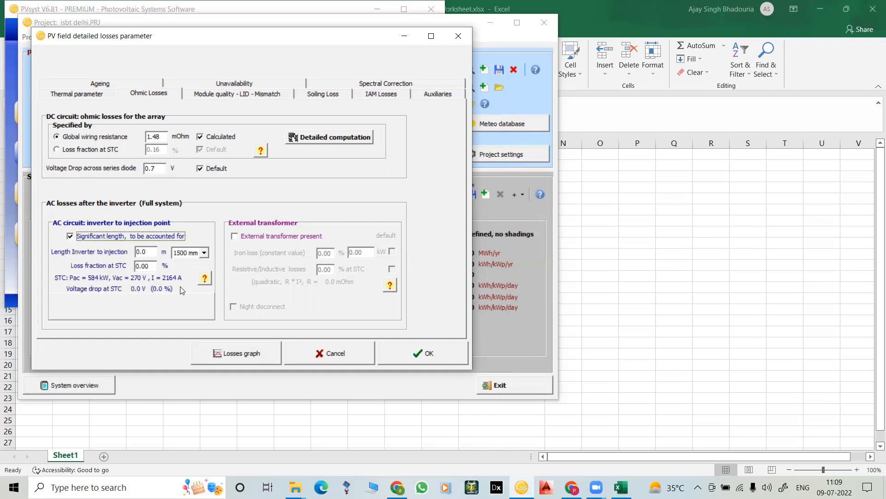
pyautogui.click(204, 253)
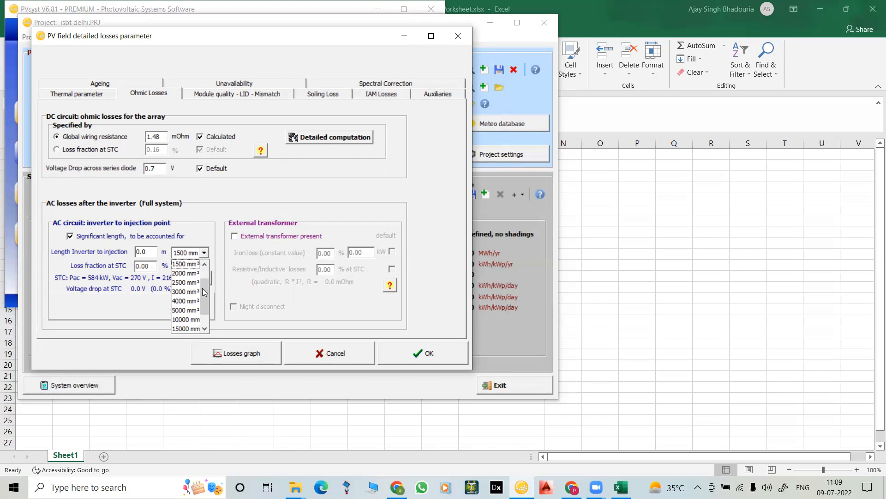
pyautogui.moveTo(204, 292); pyautogui.dragTo(210, 270)
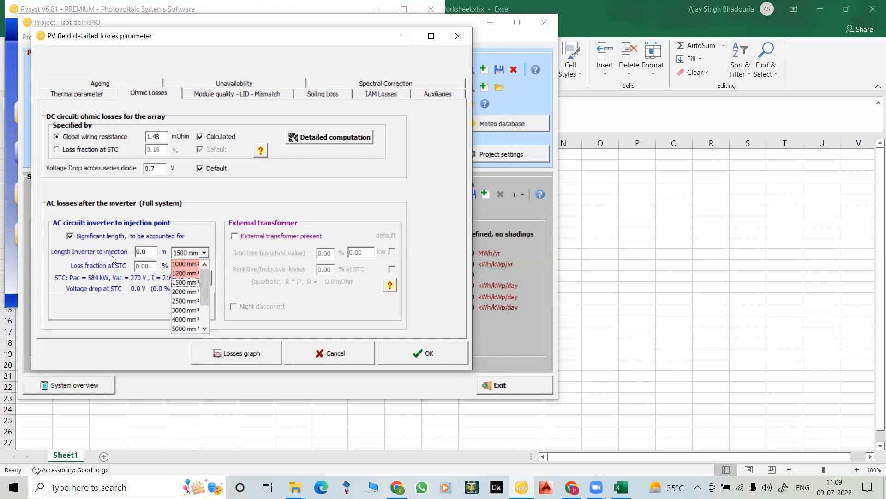
pyautogui.click(151, 252)
pyautogui.click(150, 252)
pyautogui.moveTo(151, 252); pyautogui.dragTo(128, 256)
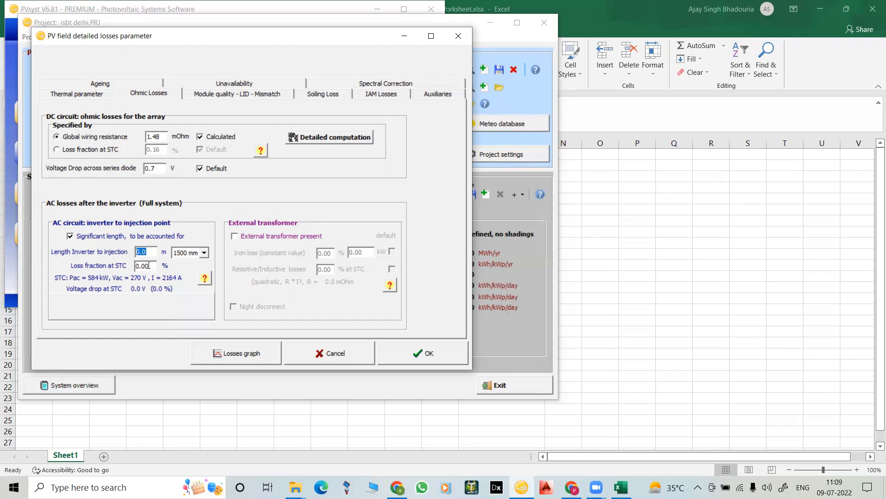
pyautogui.write('200')
# Choose a 1500 mm² wire section for the AC circuit between the inverter and the injection point.
pyautogui.click(202, 253)
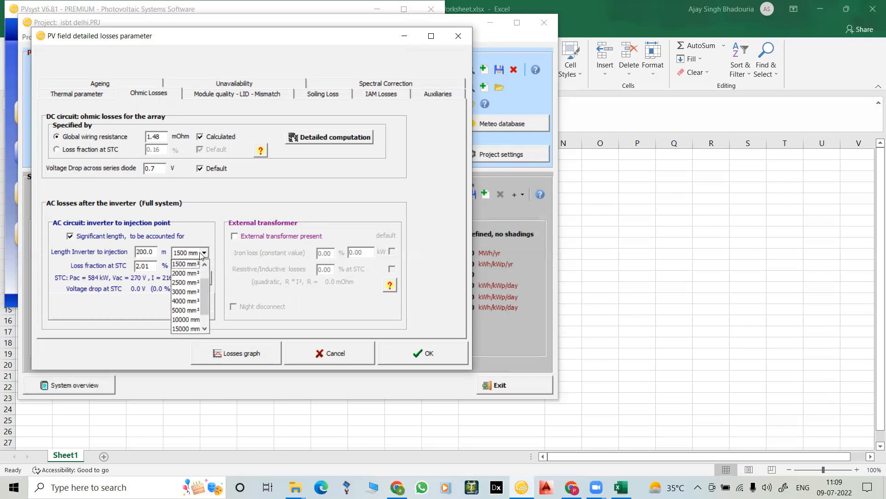
pyautogui.moveTo(207, 291)
pyautogui.mouseDown()
pyautogui.moveTo(208, 279)
pyautogui.moveTo(207, 314)
pyautogui.moveTo(208, 279)
pyautogui.mouseUp()
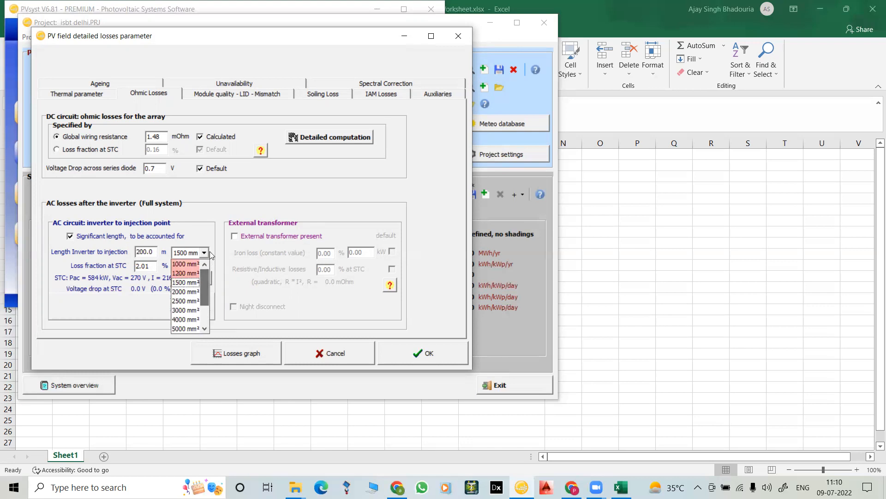
pyautogui.click(189, 282)
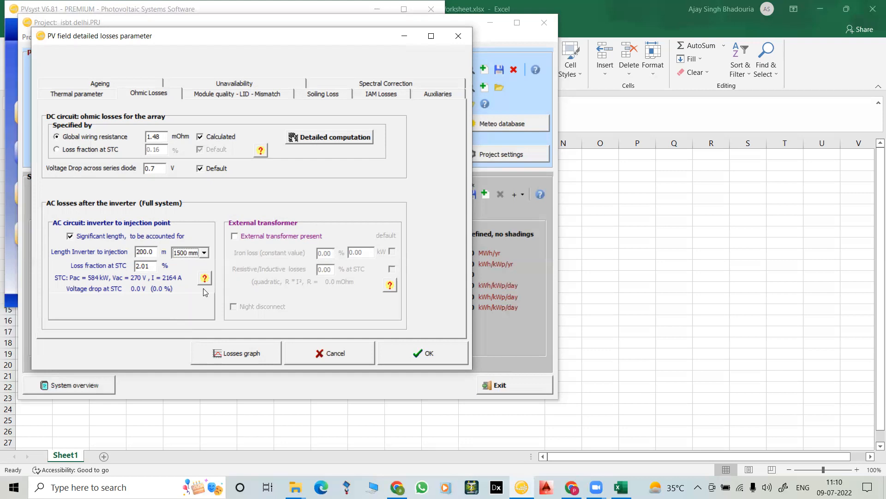
# Set the module efficiency loss to 2 % and the light induced degradation (LID) loss factor to 1 %.
pyautogui.click(214, 96)
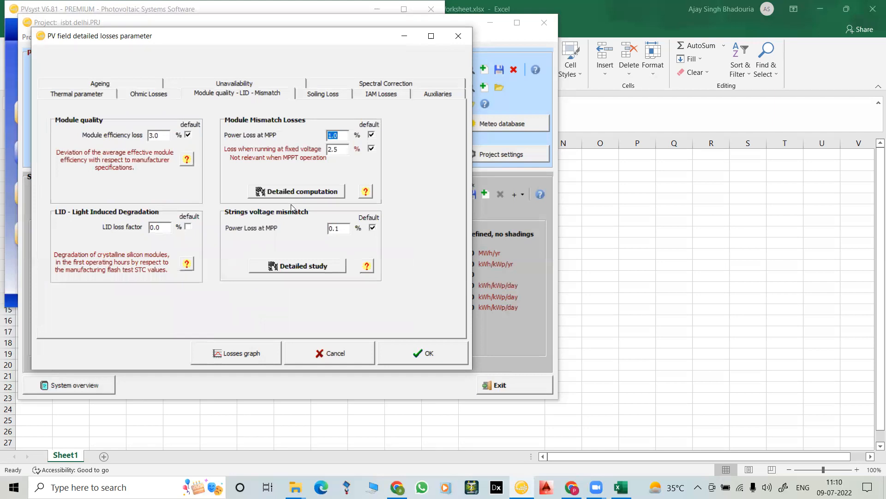
pyautogui.click(143, 97)
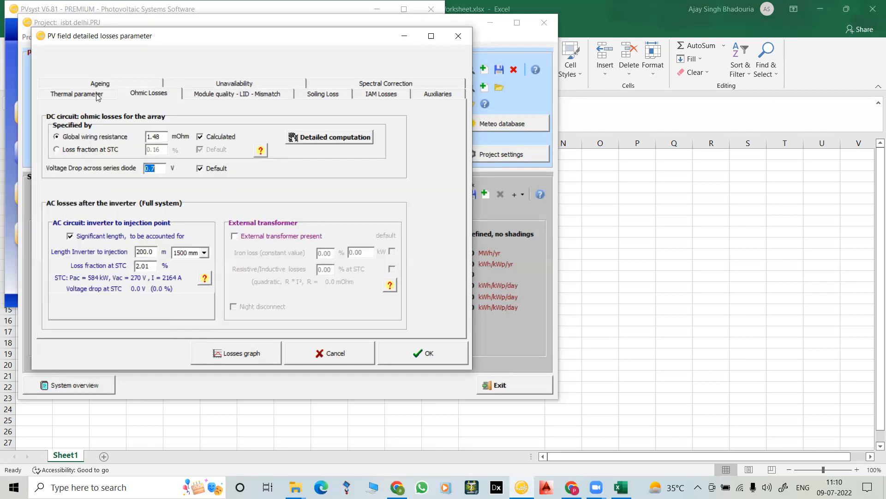
pyautogui.click(90, 96)
pyautogui.click(211, 94)
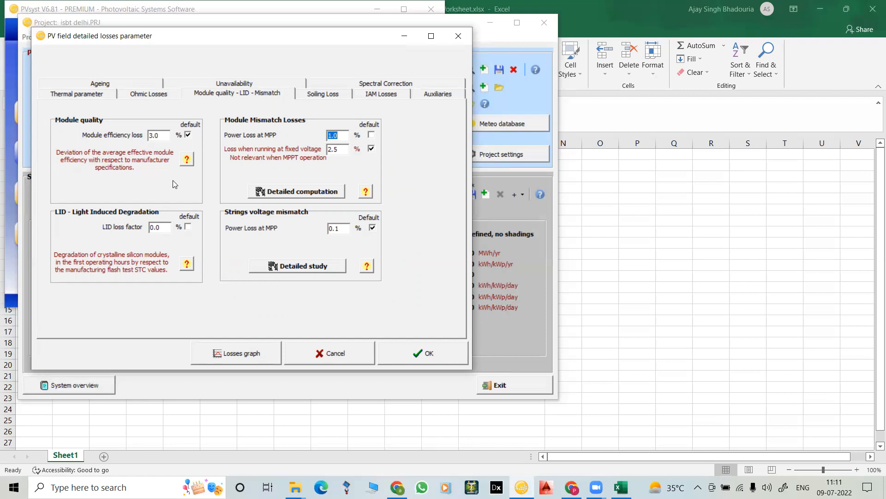
pyautogui.doubleClick(156, 135)
pyautogui.write('2')
pyautogui.click(188, 226)
pyautogui.click(155, 228)
pyautogui.press('BackSpace')
pyautogui.write('1')
# Set the module mismatch loss when running at fixed voltage to 1 %.
pyautogui.click(344, 137)
pyautogui.doubleClick(331, 150)
pyautogui.write('1')
pyautogui.click(342, 136)
# Review the detailed module mismatch computation and the strings voltage mismatch study, including irradiance dependency and the specified voltage distribution.
pyautogui.click(325, 190)
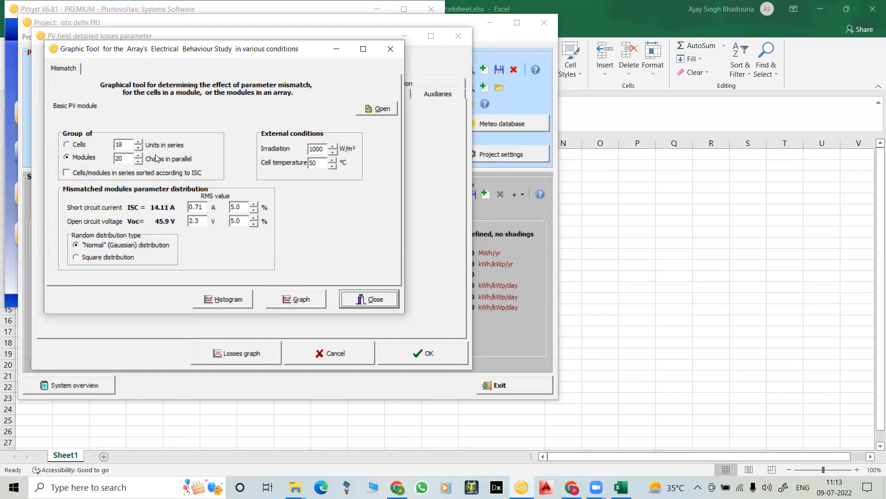
pyautogui.click(369, 299)
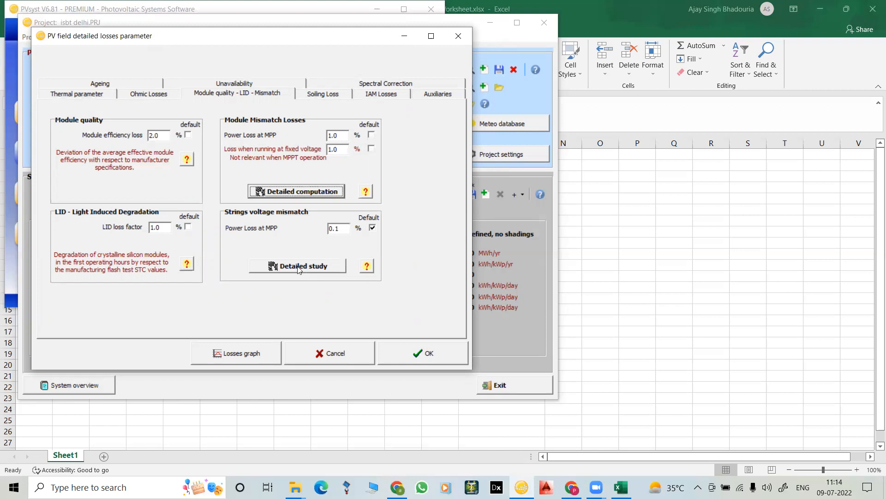
pyautogui.click(346, 231)
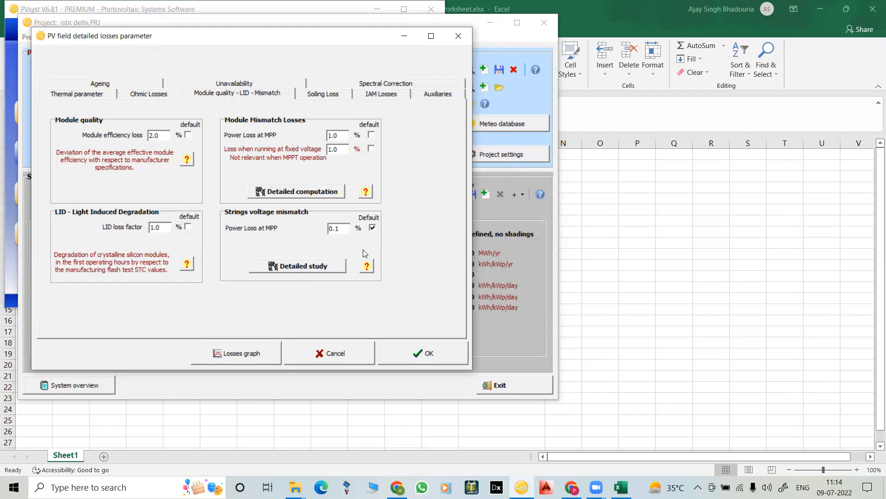
pyautogui.click(300, 268)
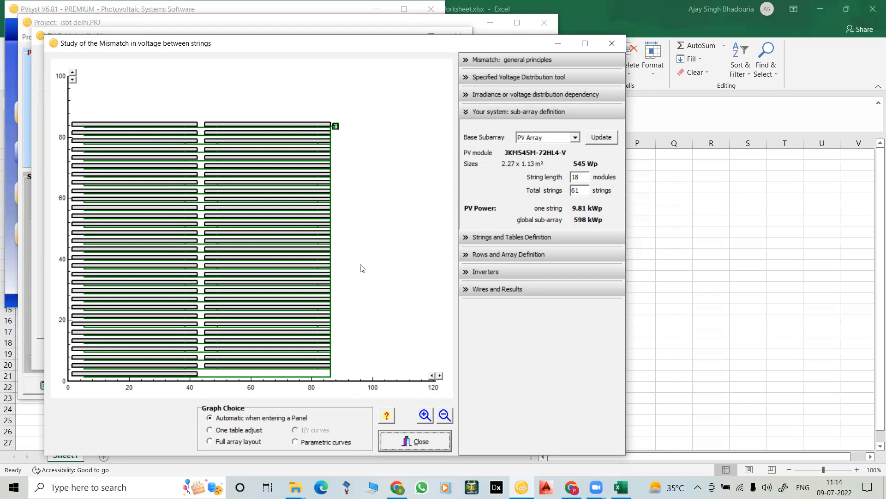
pyautogui.click(518, 94)
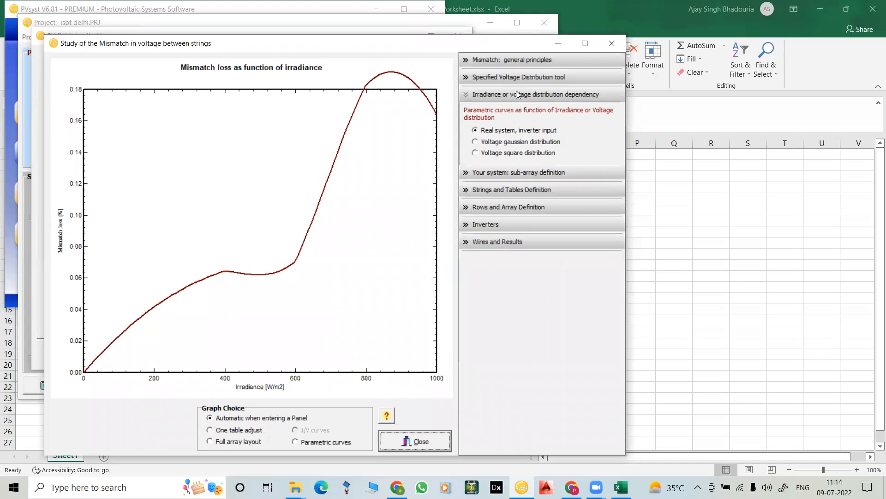
pyautogui.click(520, 79)
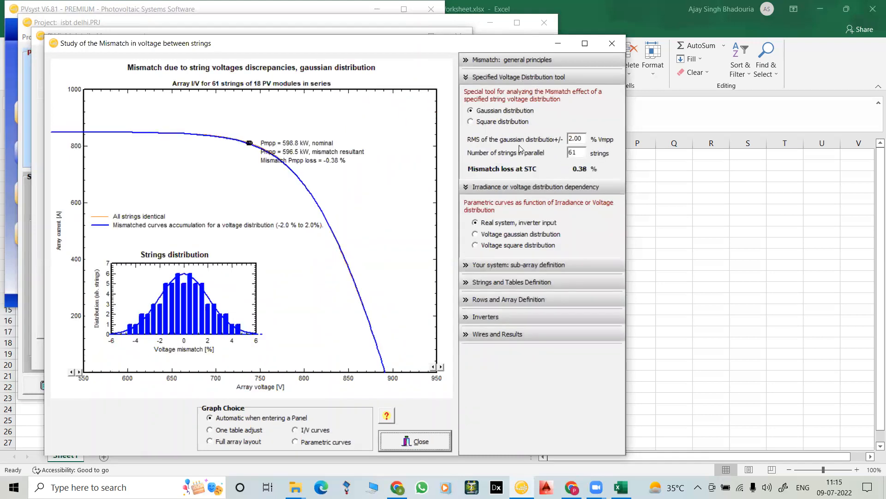
pyautogui.click(613, 44)
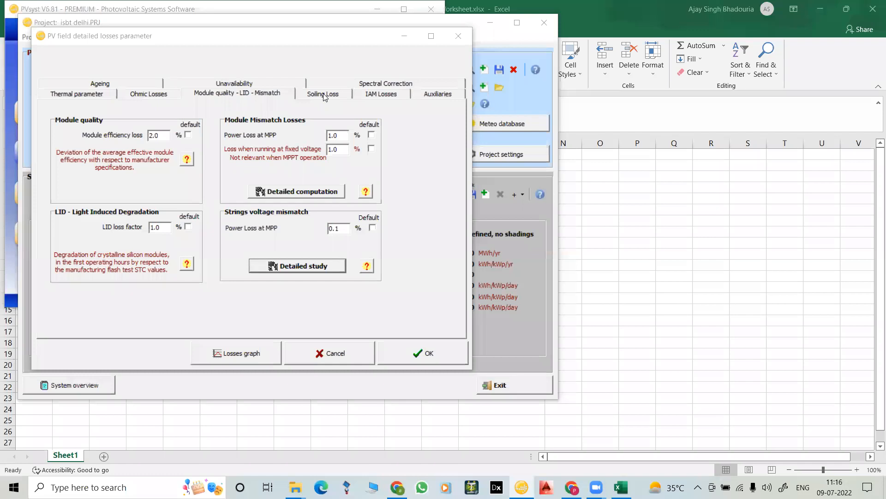
# Set the yearly soiling loss factor to 2 %, view the monthly soiling values and leave monthly definition off.
pyautogui.click(325, 95)
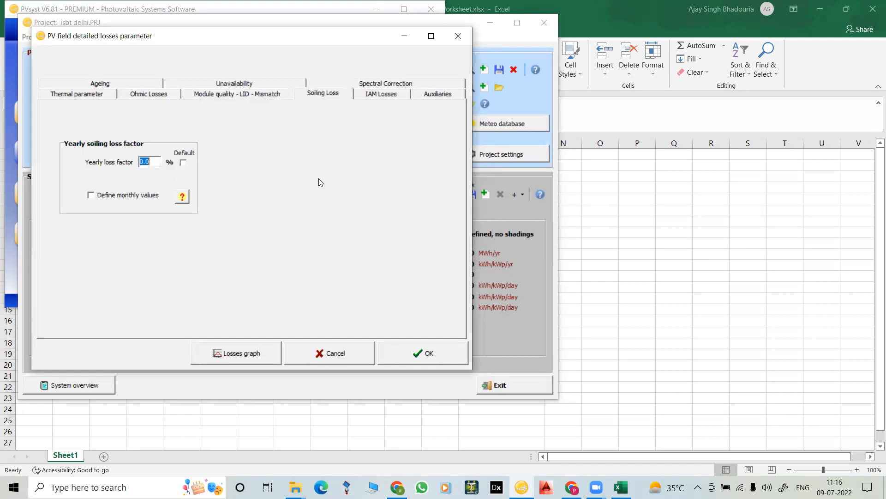
pyautogui.click(183, 163)
pyautogui.click(144, 160)
pyautogui.press('BackSpace')
pyautogui.write('2')
pyautogui.click(98, 195)
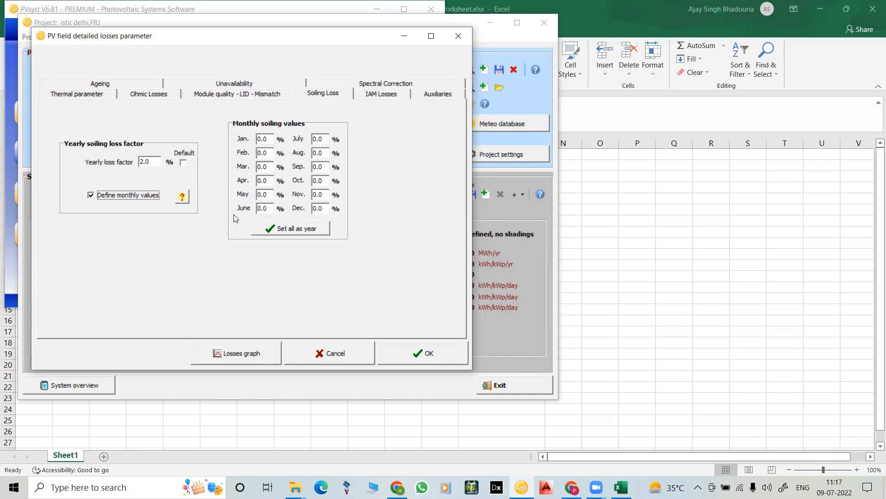
pyautogui.click(91, 196)
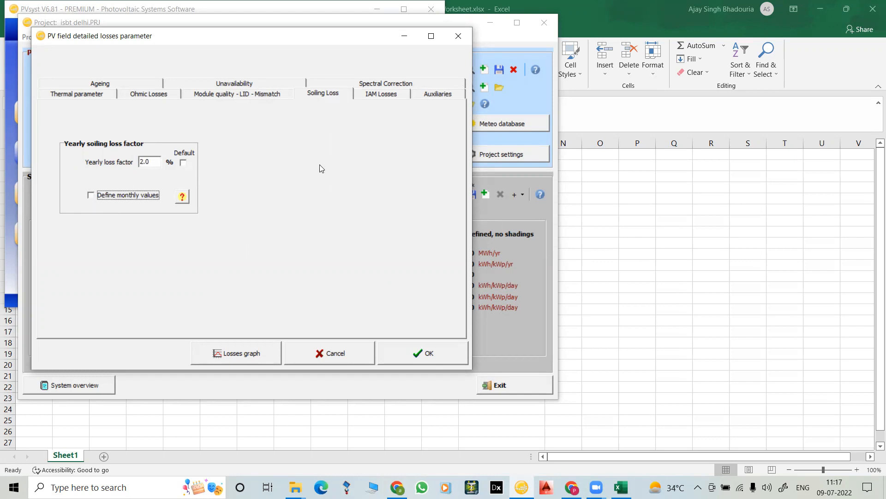
# Open the detailed study of the IAM losses and select the ASHRAE incidence angle model.
pyautogui.click(367, 97)
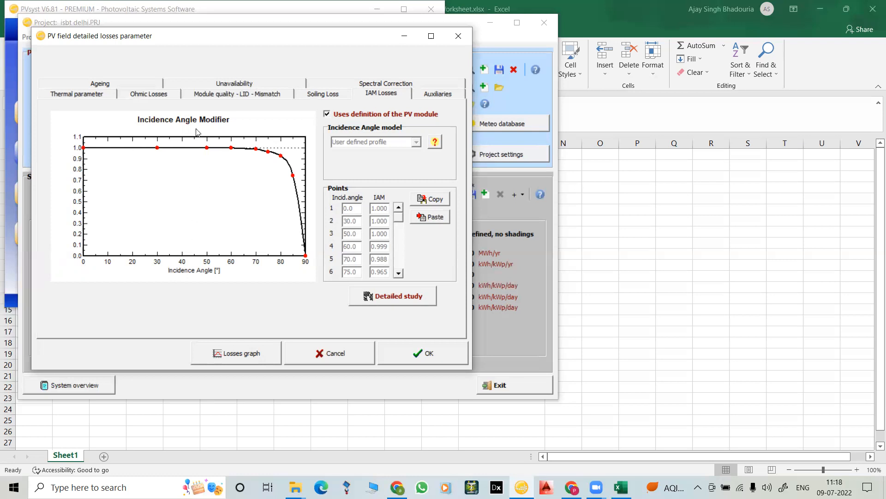
pyautogui.click(387, 296)
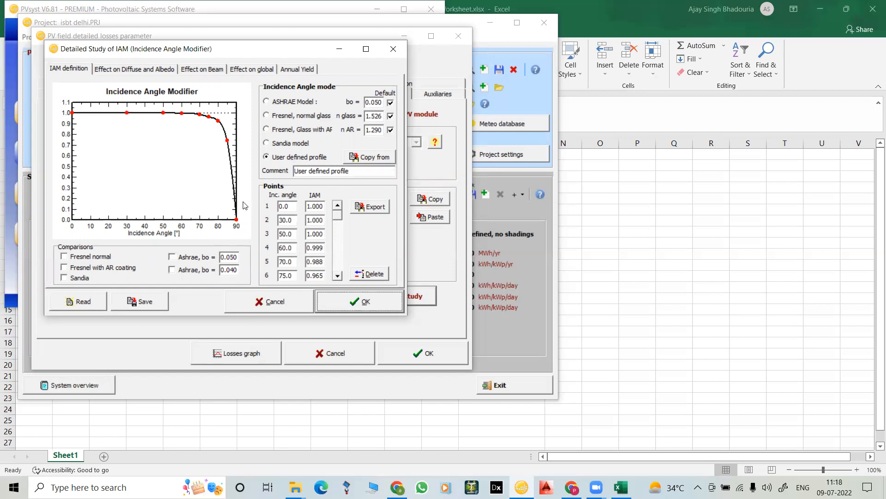
pyautogui.click(266, 102)
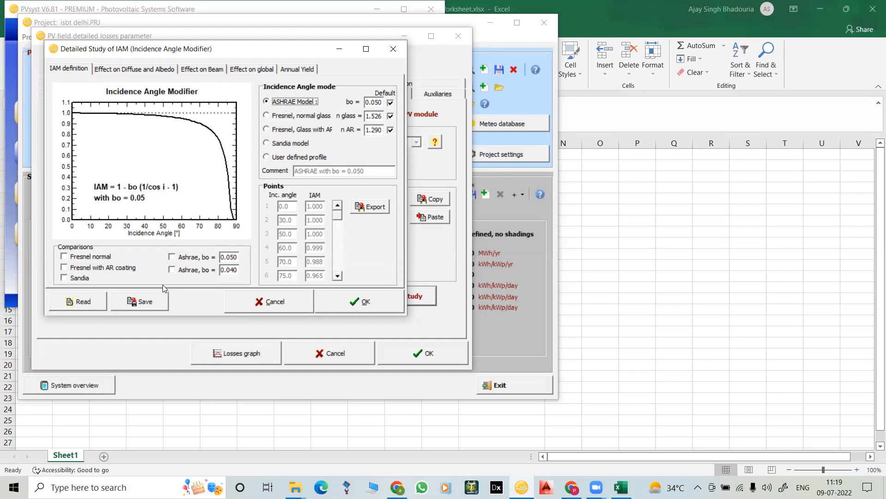
# Review the IAM effects on diffuse and albedo, beam, global irradiance and annual yield, and keep the modified IAM parameters.
pyautogui.click(75, 71)
pyautogui.click(121, 70)
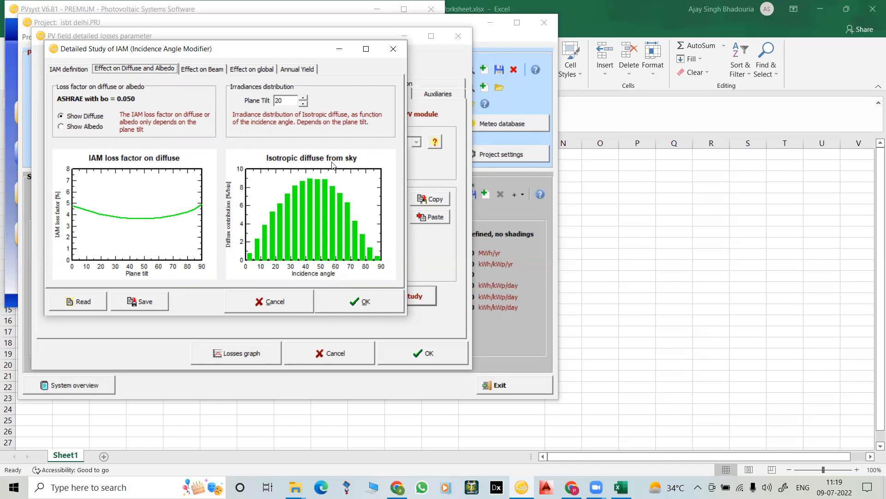
pyautogui.click(187, 70)
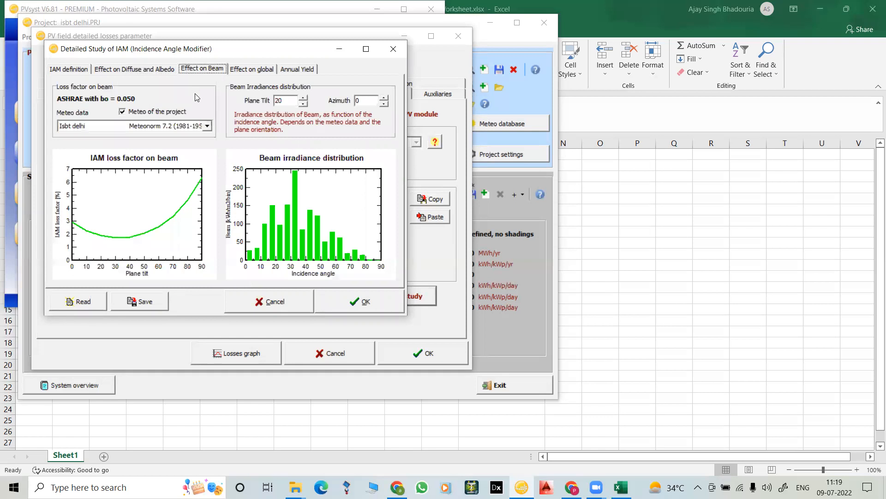
pyautogui.click(258, 71)
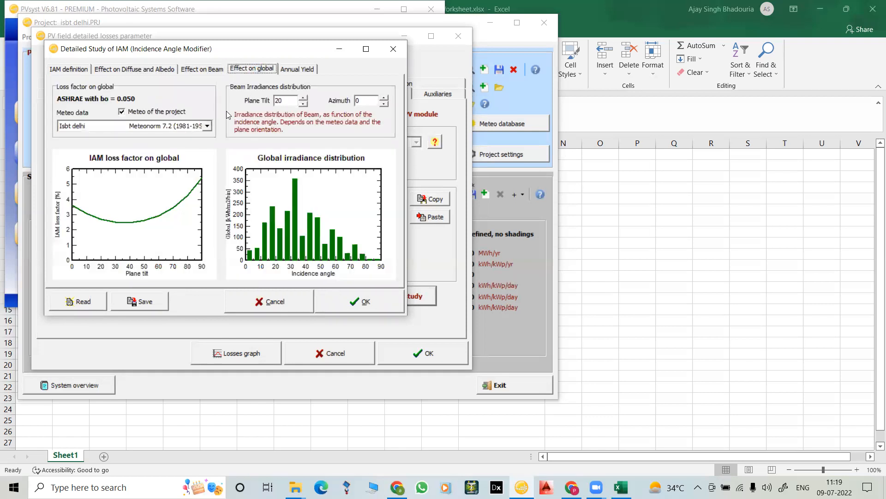
pyautogui.click(298, 70)
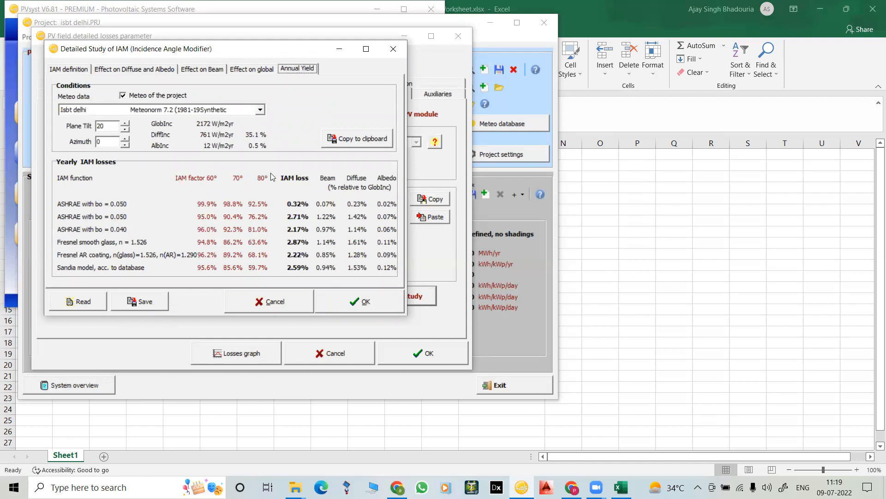
pyautogui.click(254, 70)
pyautogui.click(202, 70)
pyautogui.click(134, 69)
pyautogui.click(72, 69)
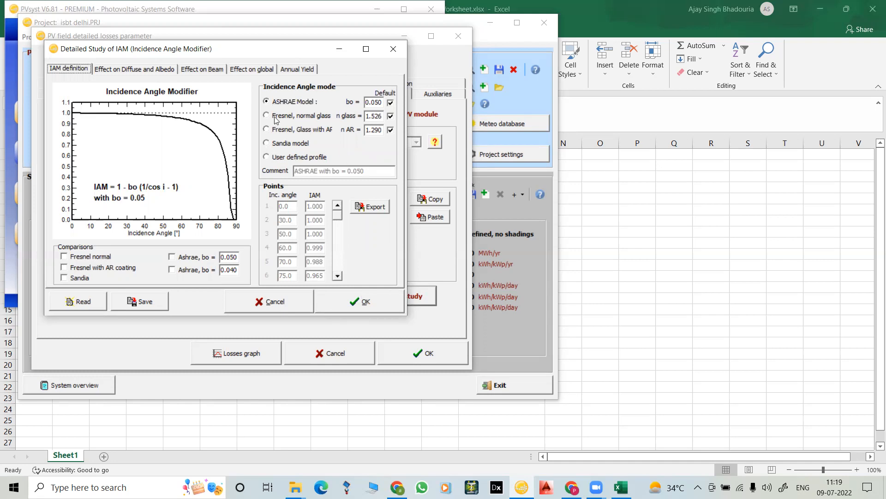
pyautogui.click(364, 304)
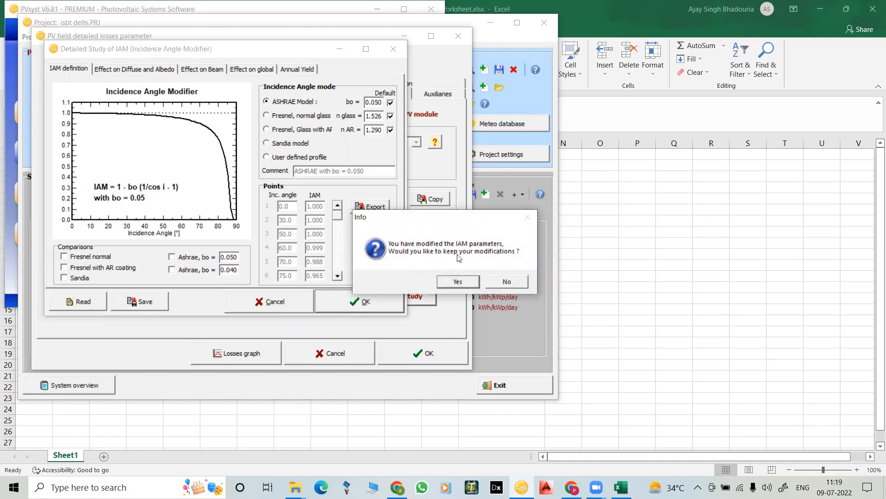
pyautogui.click(458, 280)
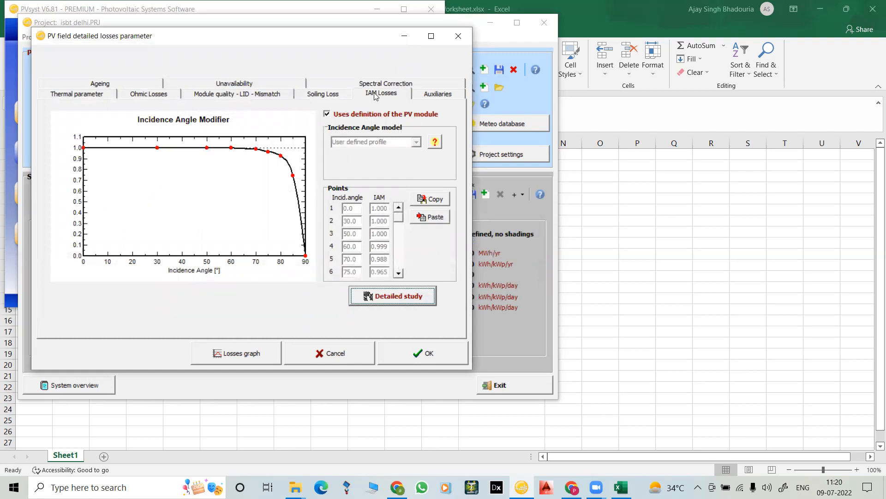
# Inspect the auxiliaries energy losses, enabling the auxiliaries consumption definition and turning it back off.
pyautogui.click(437, 94)
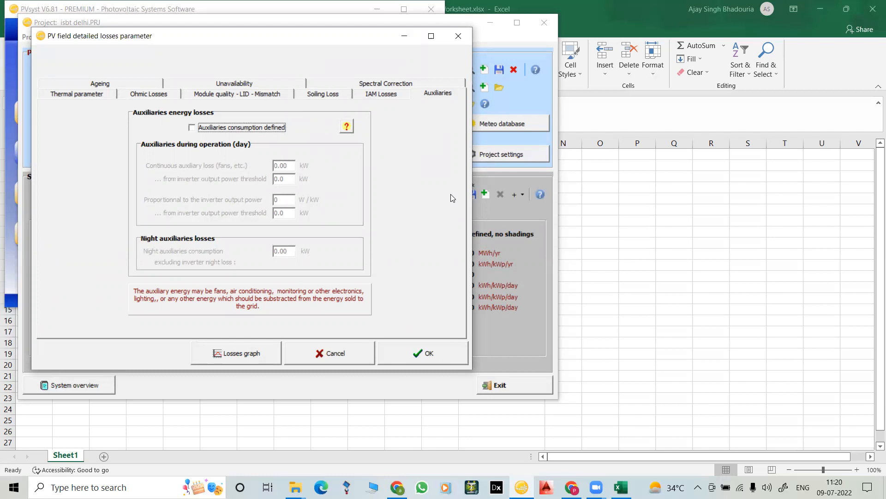
pyautogui.click(192, 128)
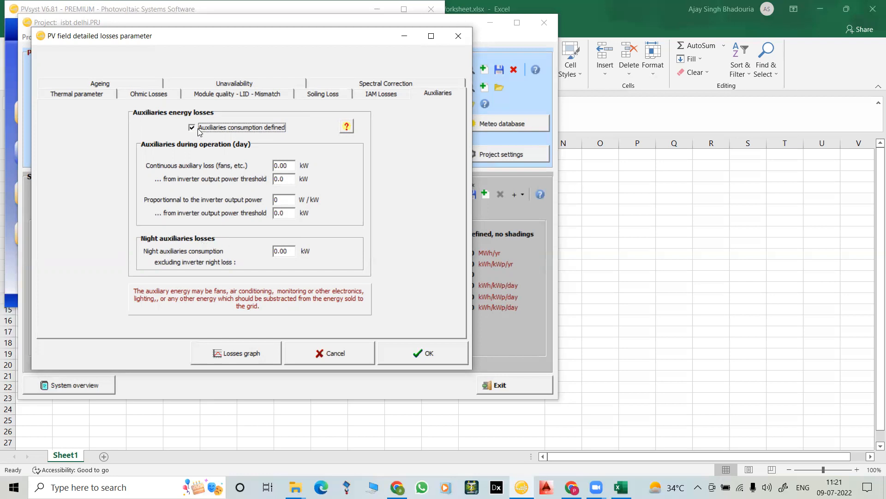
pyautogui.click(191, 127)
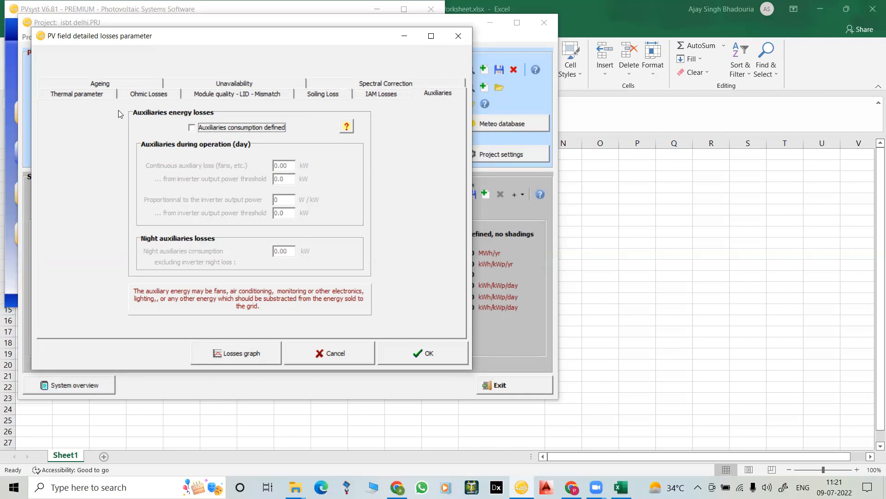
# Include module ageing degradation in the simulation and set the simulation year to 25.
pyautogui.click(109, 84)
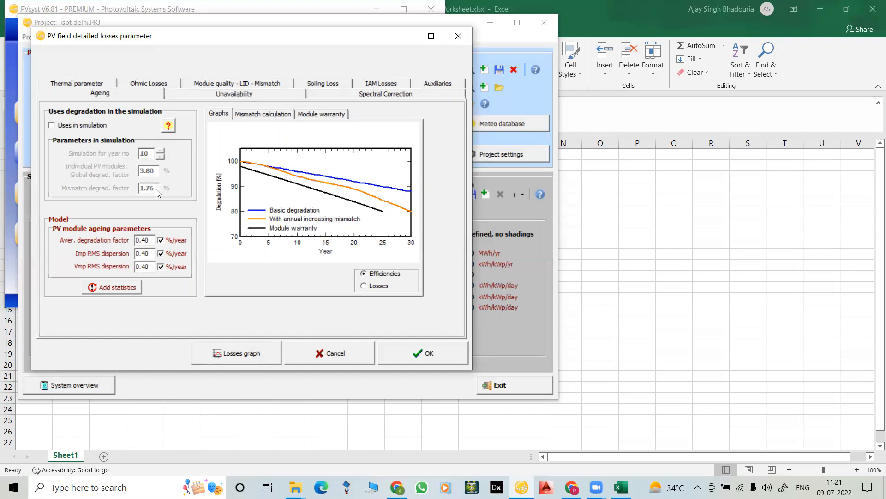
pyautogui.click(52, 126)
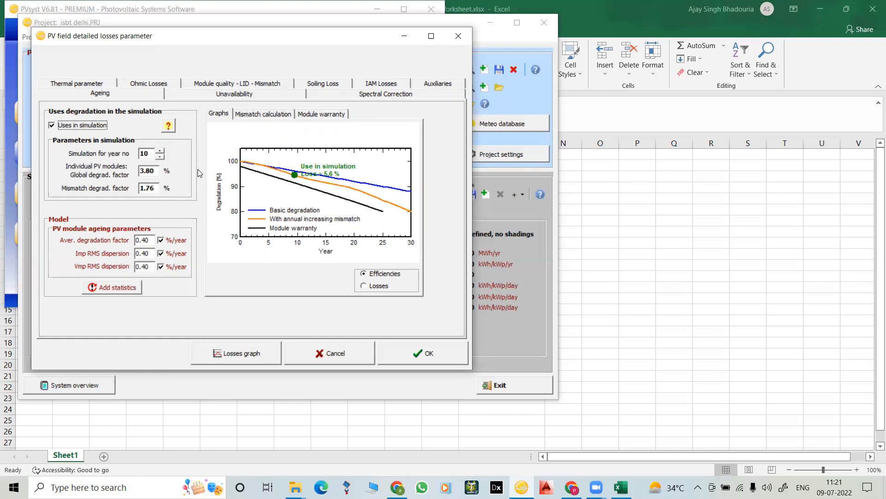
pyautogui.click(160, 151)
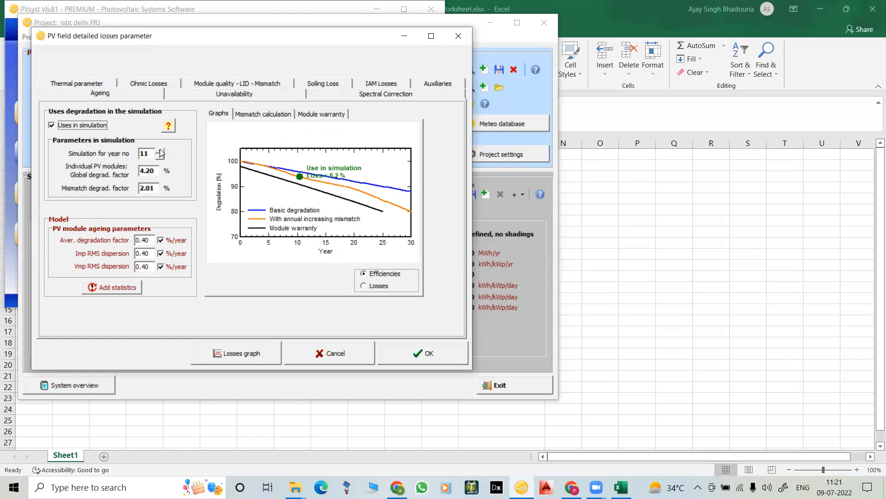
pyautogui.press('Tab')
pyautogui.write('25')
pyautogui.click(156, 171)
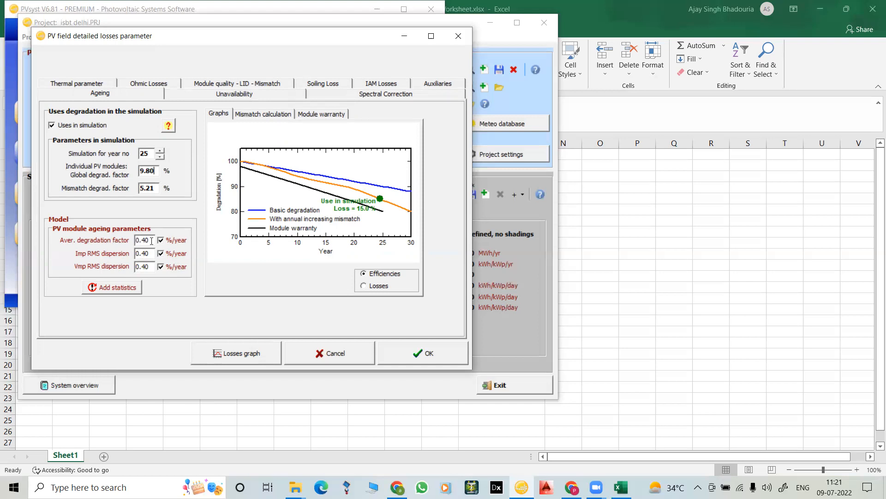
# Try an average degradation factor of 0.80 %/year for the PV module ageing and return it to 0.40 %/year.
pyautogui.moveTo(151, 241)
pyautogui.mouseDown()
pyautogui.moveTo(135, 240)
pyautogui.moveTo(143, 240)
pyautogui.mouseUp()
pyautogui.write('80')
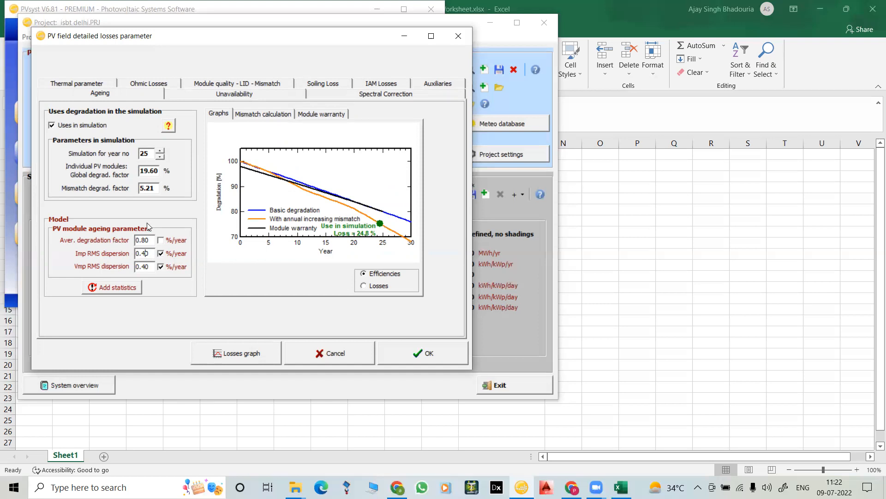
pyautogui.click(144, 238)
pyautogui.moveTo(144, 237); pyautogui.dragTo(142, 238)
pyautogui.write('40')
pyautogui.click(150, 257)
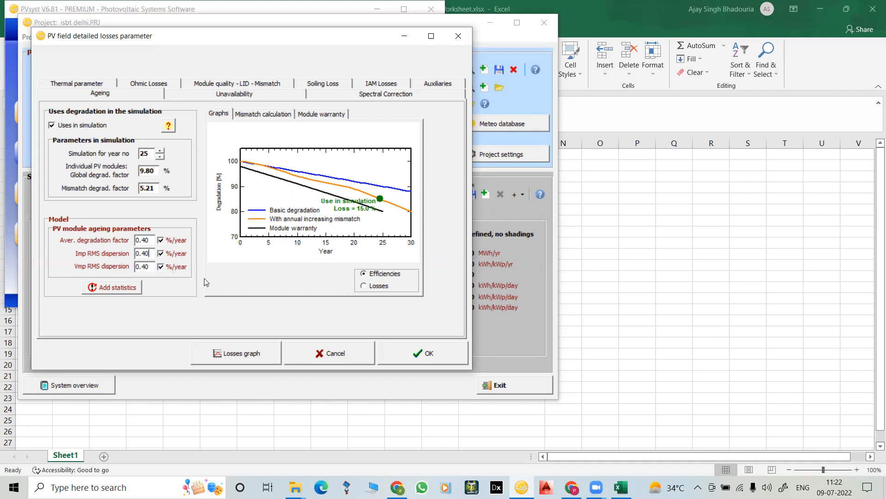
# Compare the ageing graph displayed as losses and as efficiencies.
pyautogui.click(365, 286)
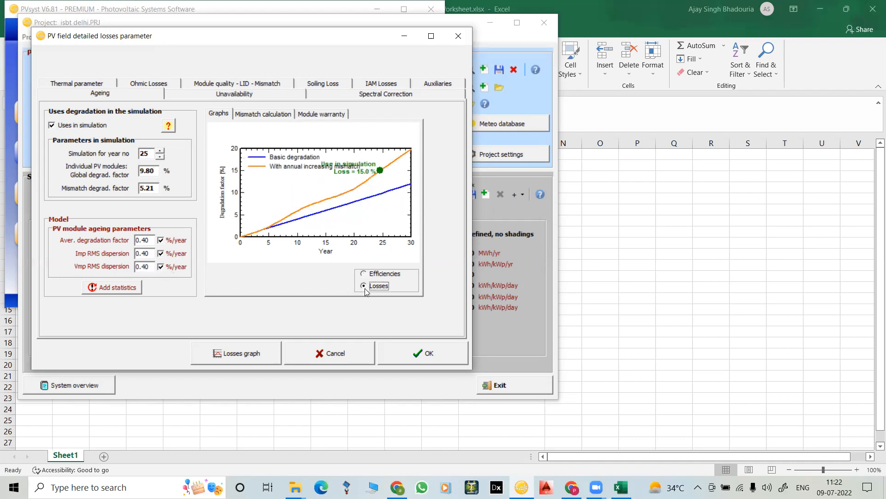
pyautogui.click(364, 273)
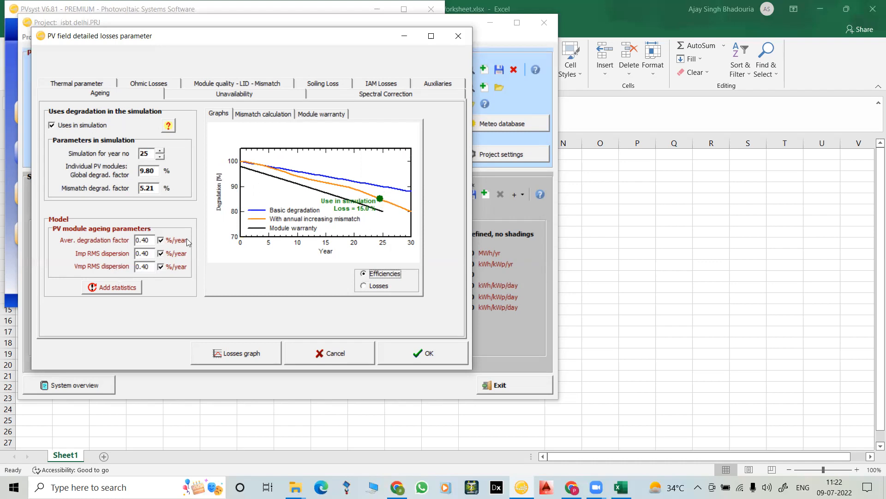
pyautogui.click(113, 93)
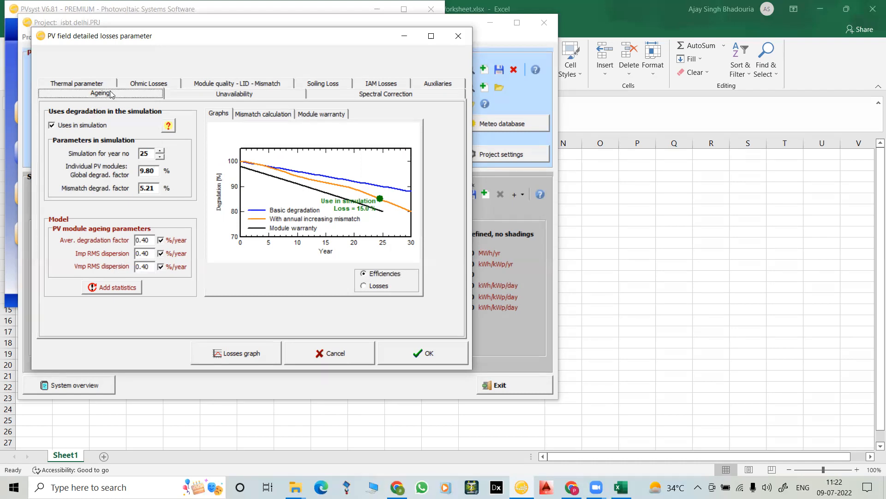
# Apply the default system unavailability of 2.0 % with 3 periods and view the first period's calendar.
pyautogui.click(228, 94)
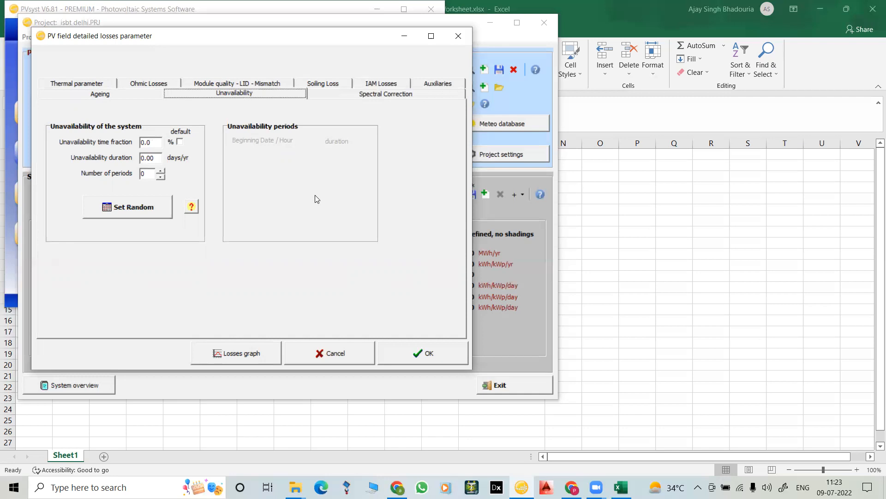
pyautogui.click(117, 209)
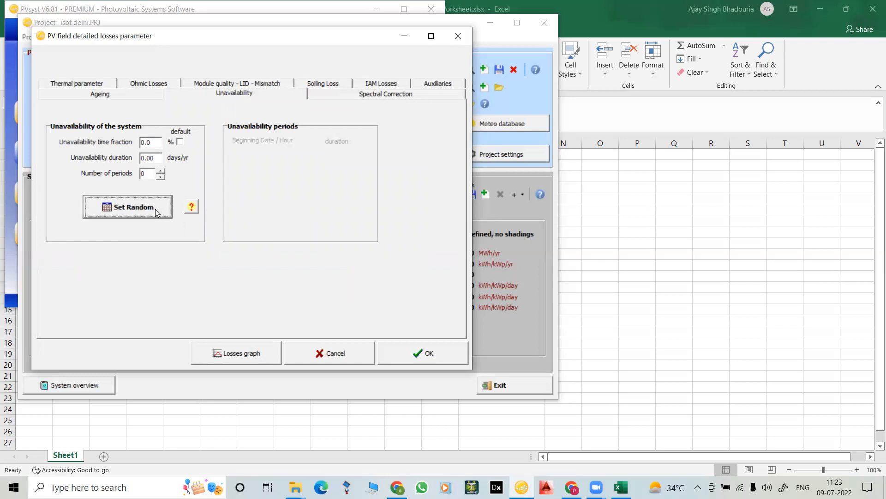
pyautogui.click(130, 211)
pyautogui.click(130, 212)
pyautogui.click(180, 141)
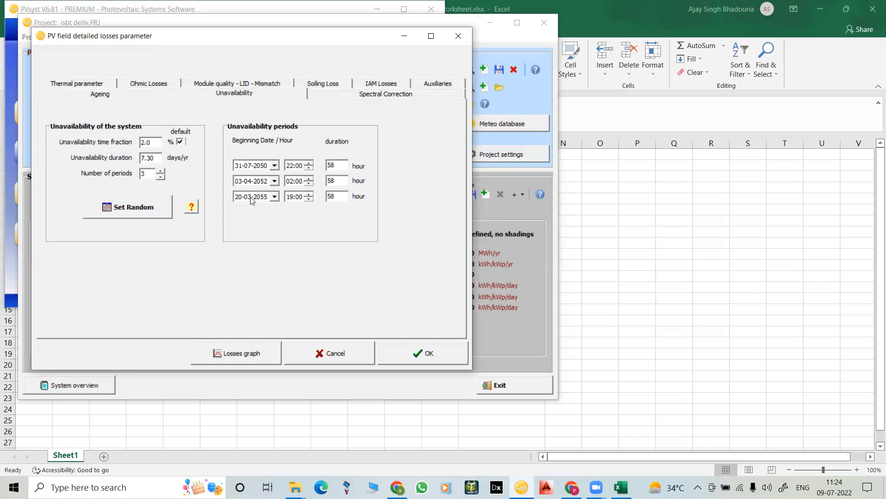
pyautogui.click(275, 166)
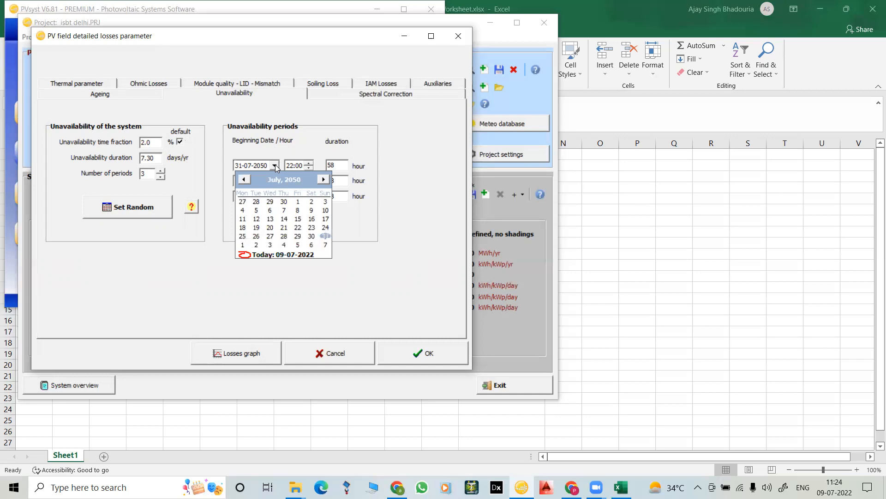
pyautogui.click(276, 166)
# Toggle the default unavailability off and set the unavailability time fraction to 0 %.
pyautogui.click(178, 144)
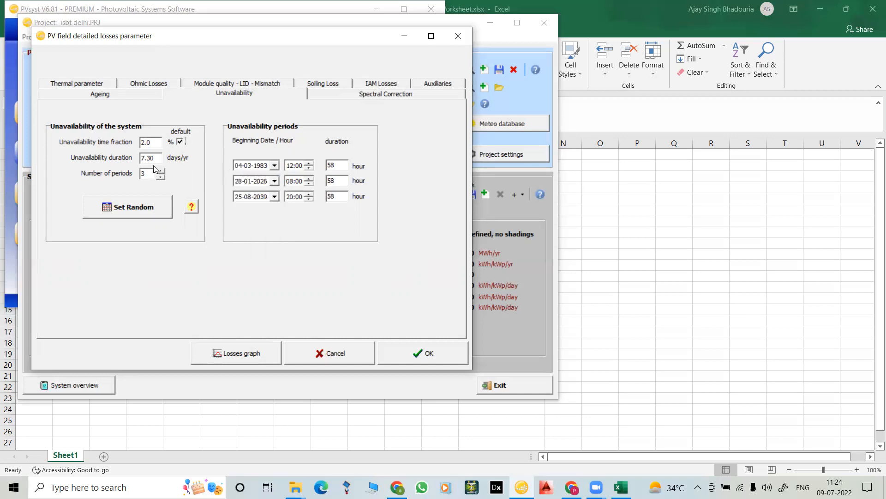
pyautogui.click(179, 142)
pyautogui.click(157, 158)
pyautogui.click(181, 143)
pyautogui.doubleClick(147, 143)
pyautogui.write('0')
pyautogui.click(160, 159)
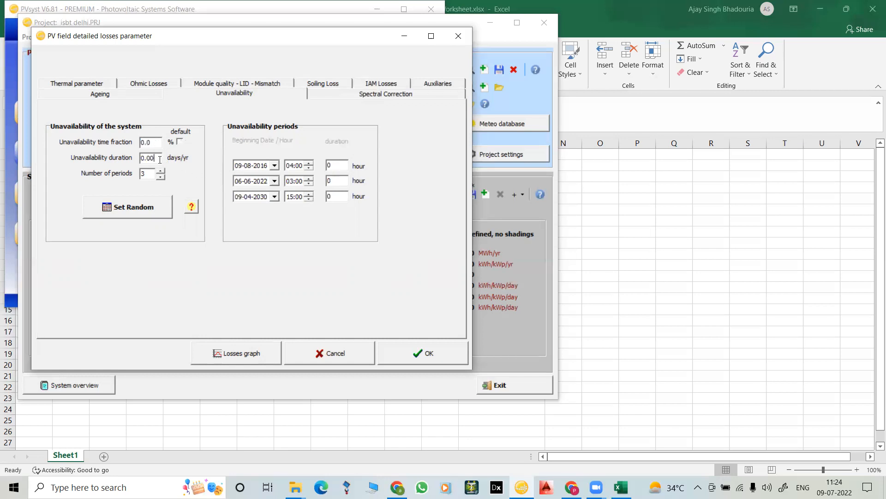
# Set the system unavailability duration to 5 days per year, spread over 3 periods.
pyautogui.moveTo(160, 159); pyautogui.dragTo(121, 157)
pyautogui.write('5')
pyautogui.click(151, 178)
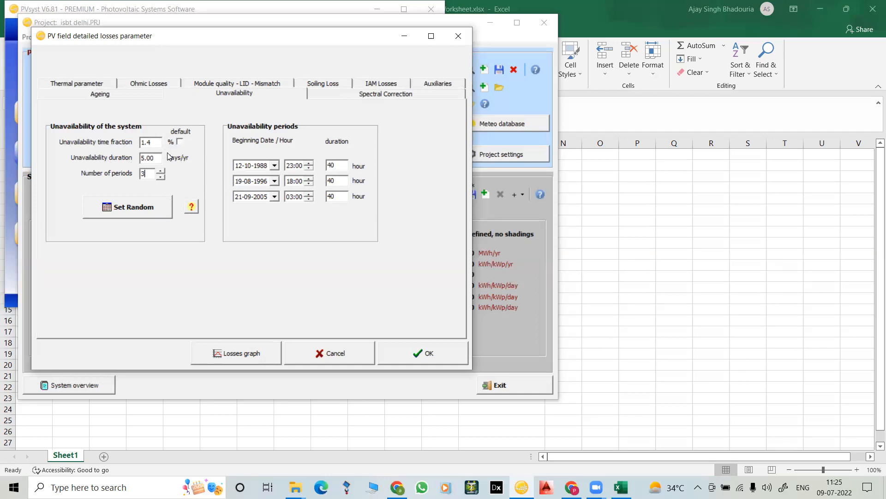
pyautogui.click(220, 96)
# Enable spectral correction in the simulation and stop deriving the FirstSolar model from the PV module technology.
pyautogui.click(388, 100)
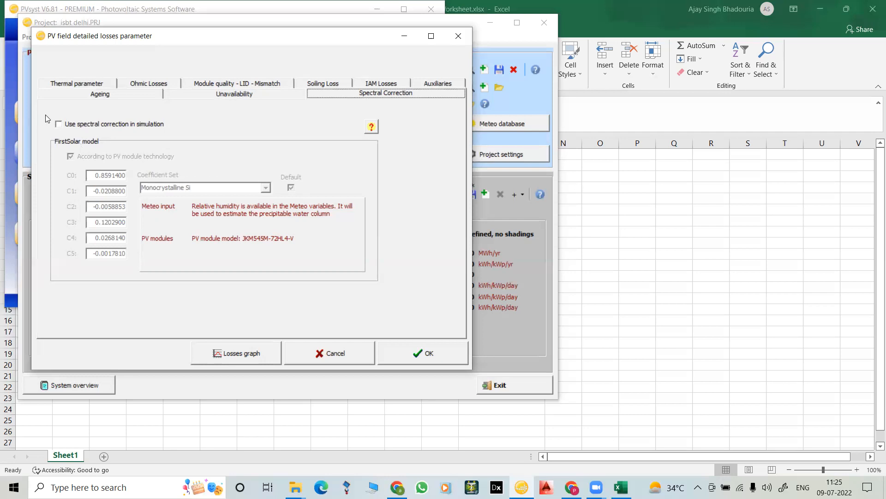
pyautogui.click(59, 125)
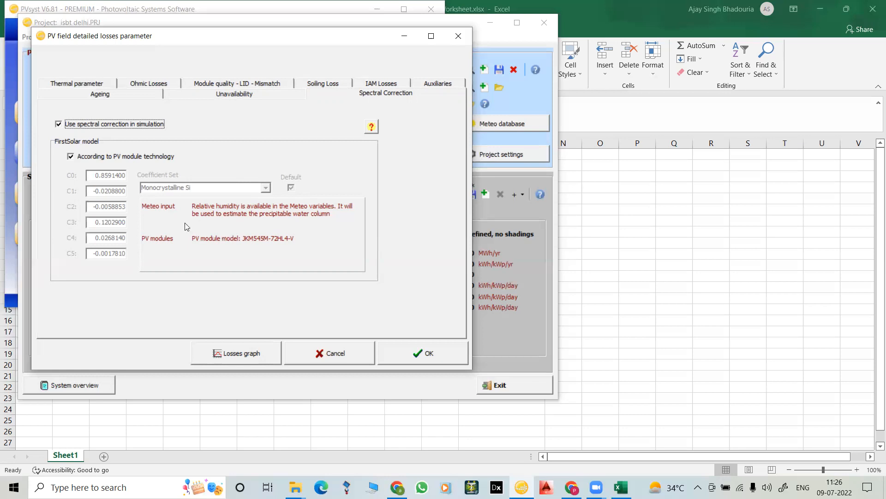
pyautogui.click(71, 156)
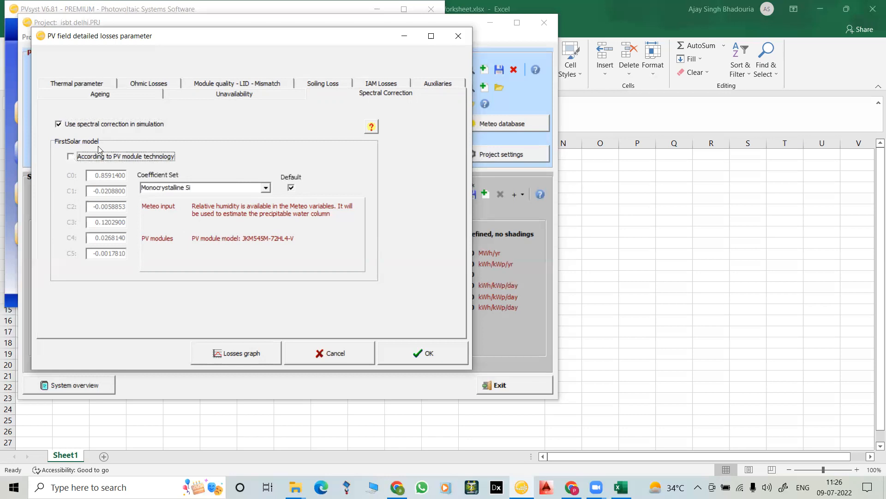
pyautogui.click(59, 125)
pyautogui.click(58, 124)
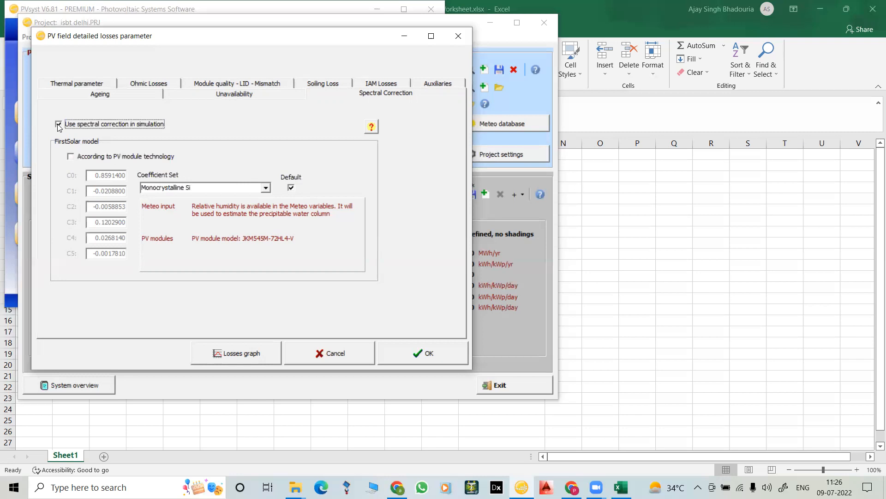
# Try the Polycrystalline Si coefficient set, reselect Monocrystalline Si, and accept the detailed losses.
pyautogui.click(266, 189)
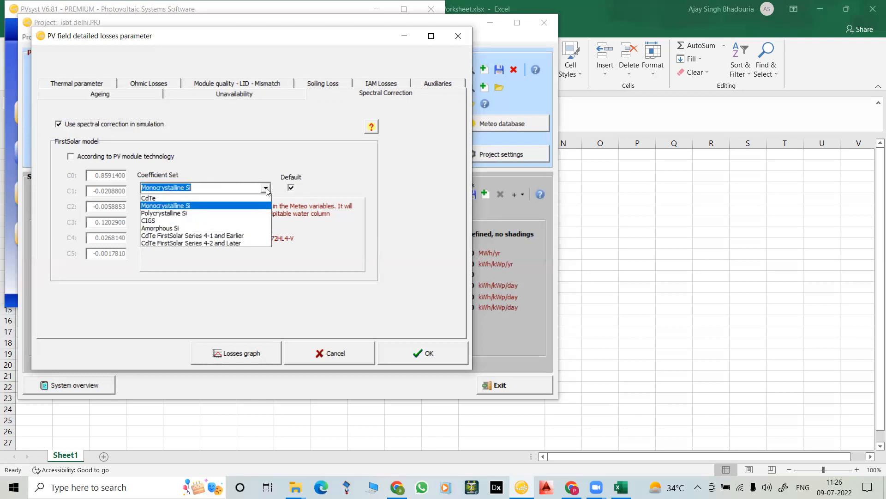
pyautogui.click(229, 213)
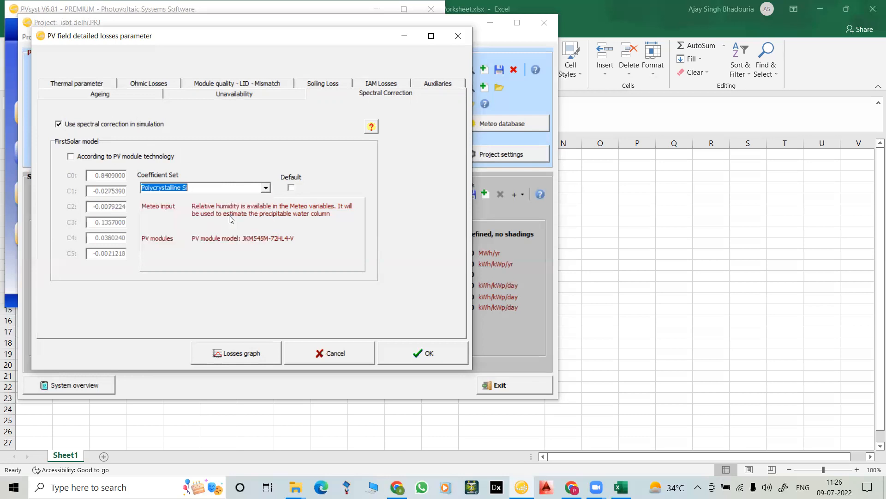
pyautogui.click(266, 189)
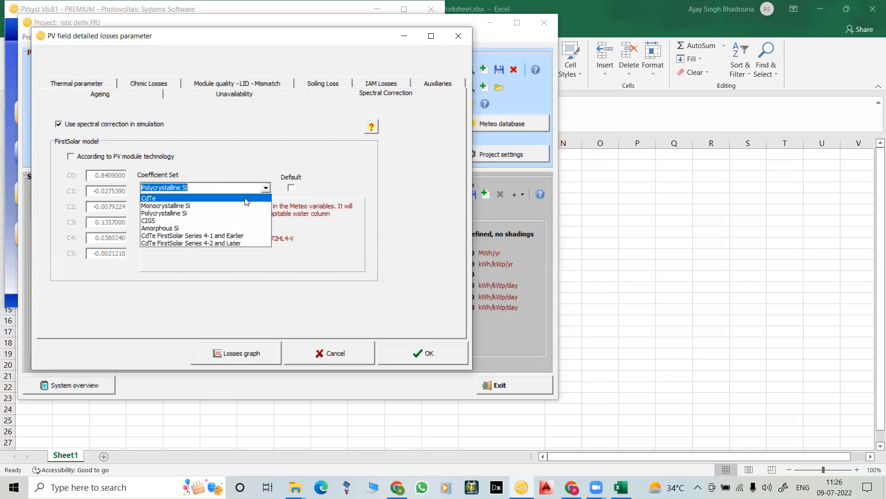
pyautogui.click(271, 195)
pyautogui.click(266, 189)
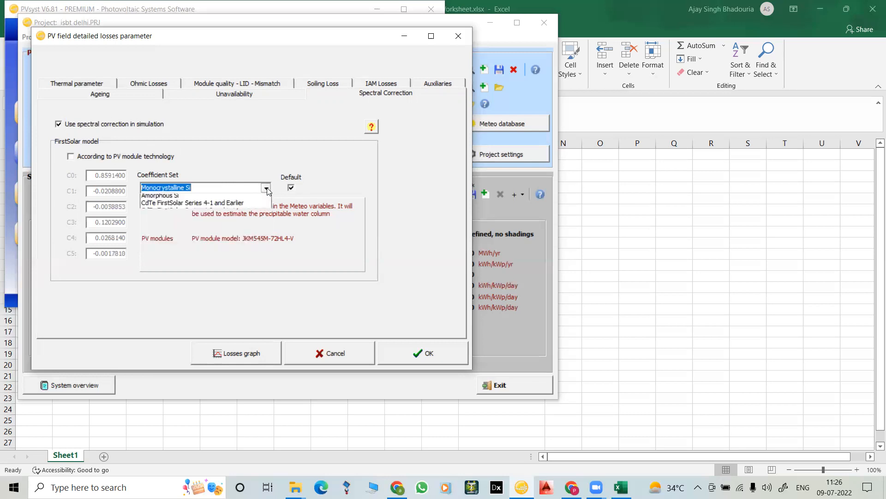
pyautogui.click(243, 204)
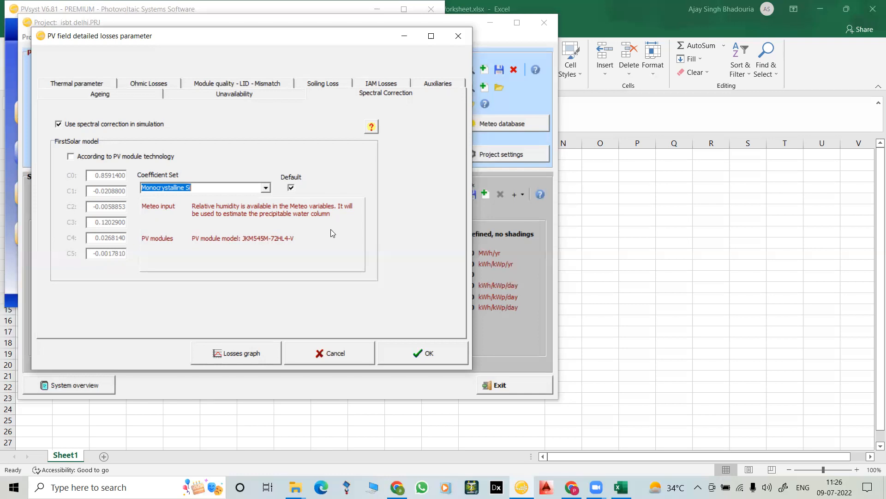
pyautogui.click(399, 354)
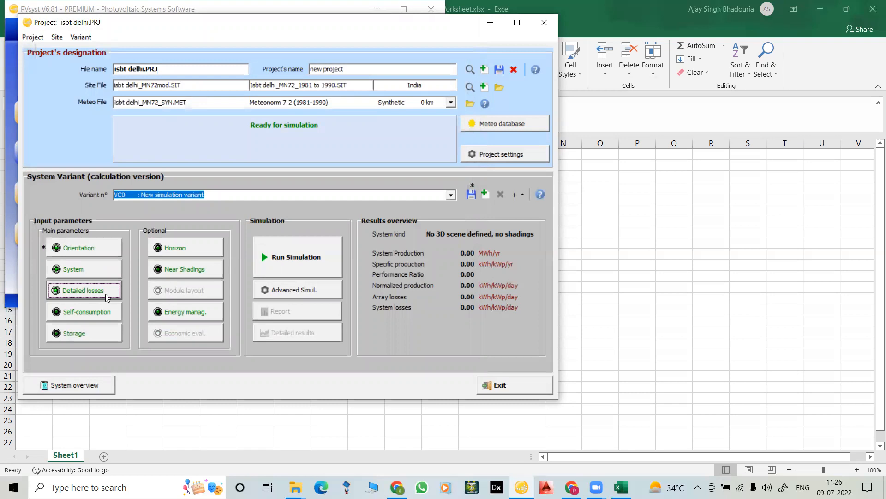
# Recheck the thermal, ohmic and module quality losses, keeping free mounted modules with air circulation, and accept the detailed losses.
pyautogui.click(76, 291)
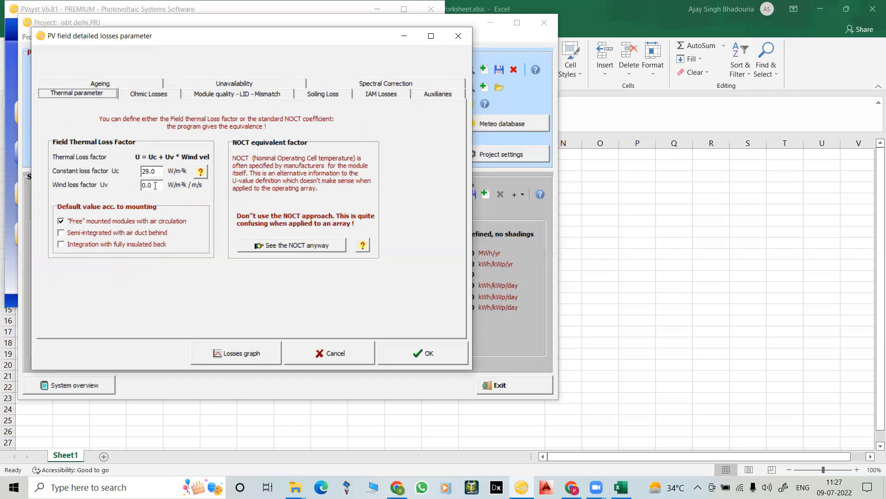
pyautogui.click(148, 94)
pyautogui.click(102, 94)
pyautogui.click(61, 221)
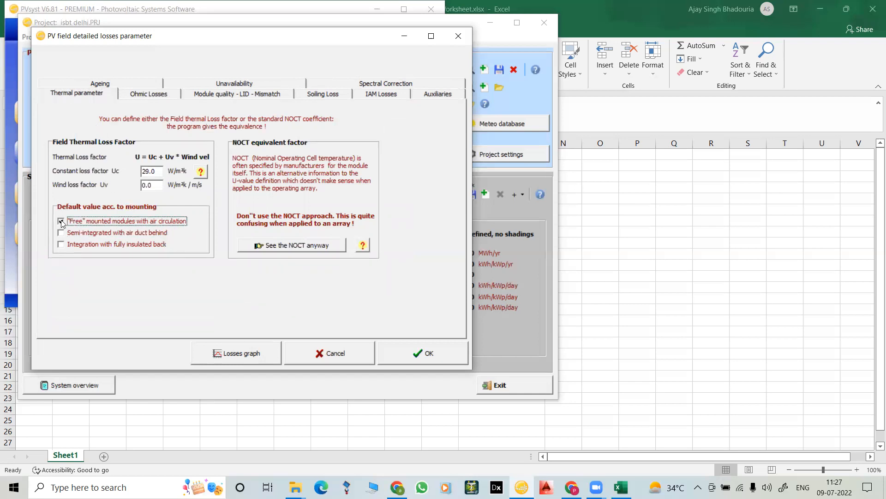
pyautogui.click(194, 94)
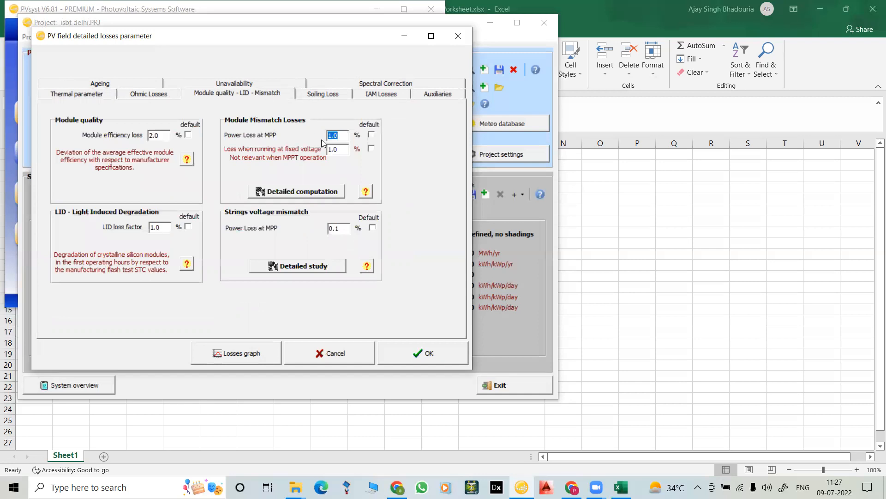
pyautogui.click(412, 353)
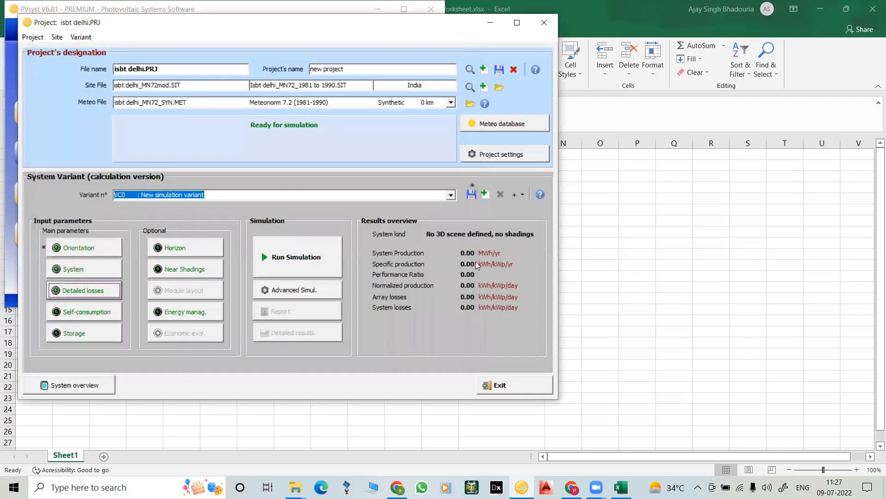